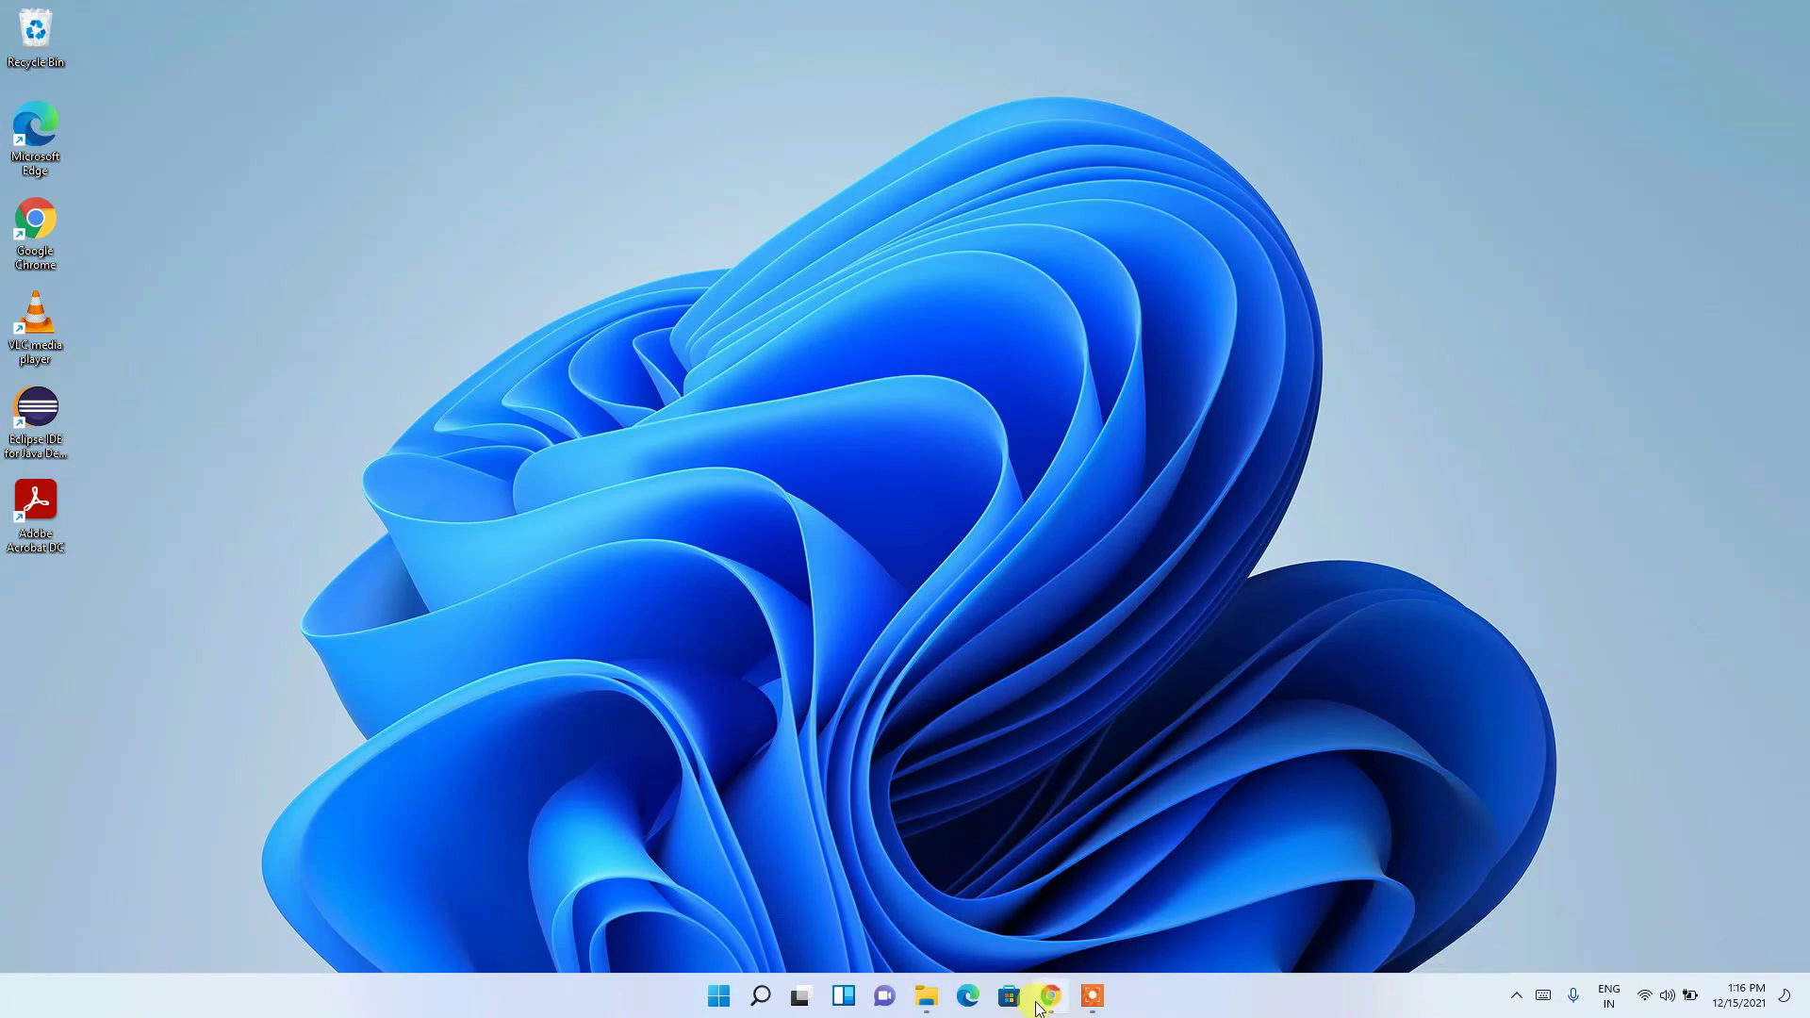
- In Chrome, search Google for 'pycharm download' and open the JetBrains PyCharm download page
click(1046, 999)
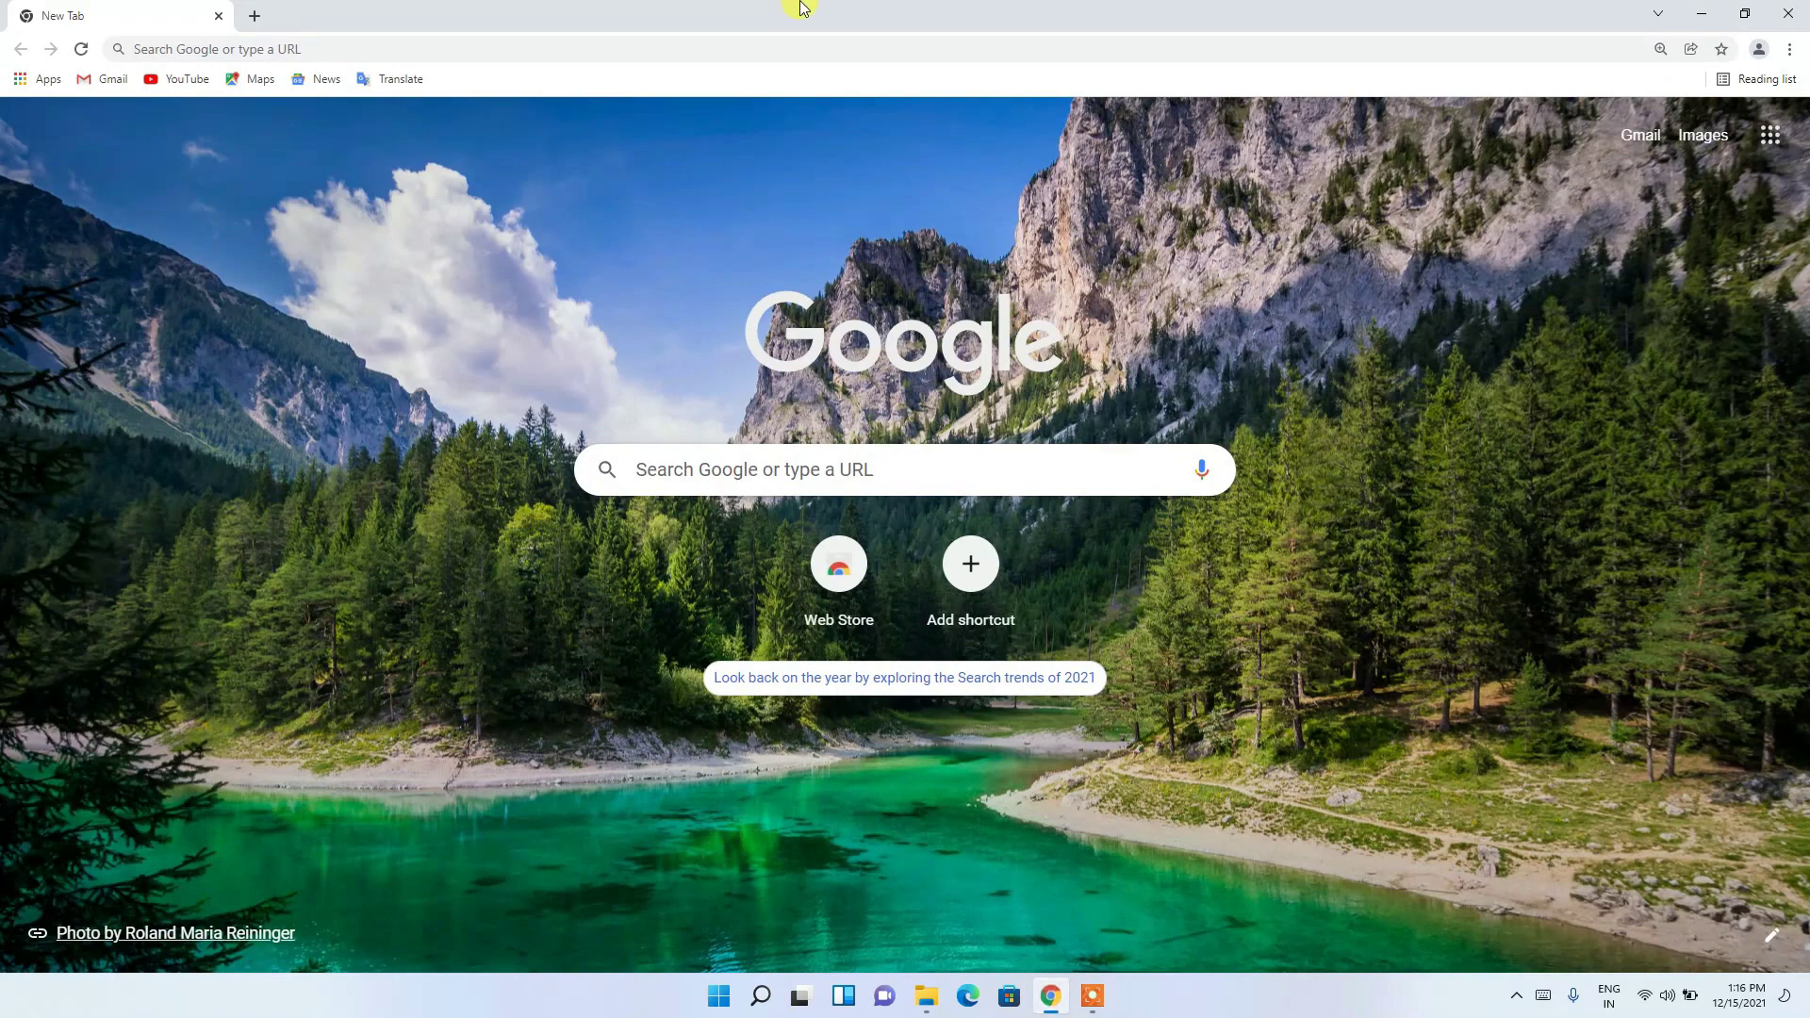
click(749, 48)
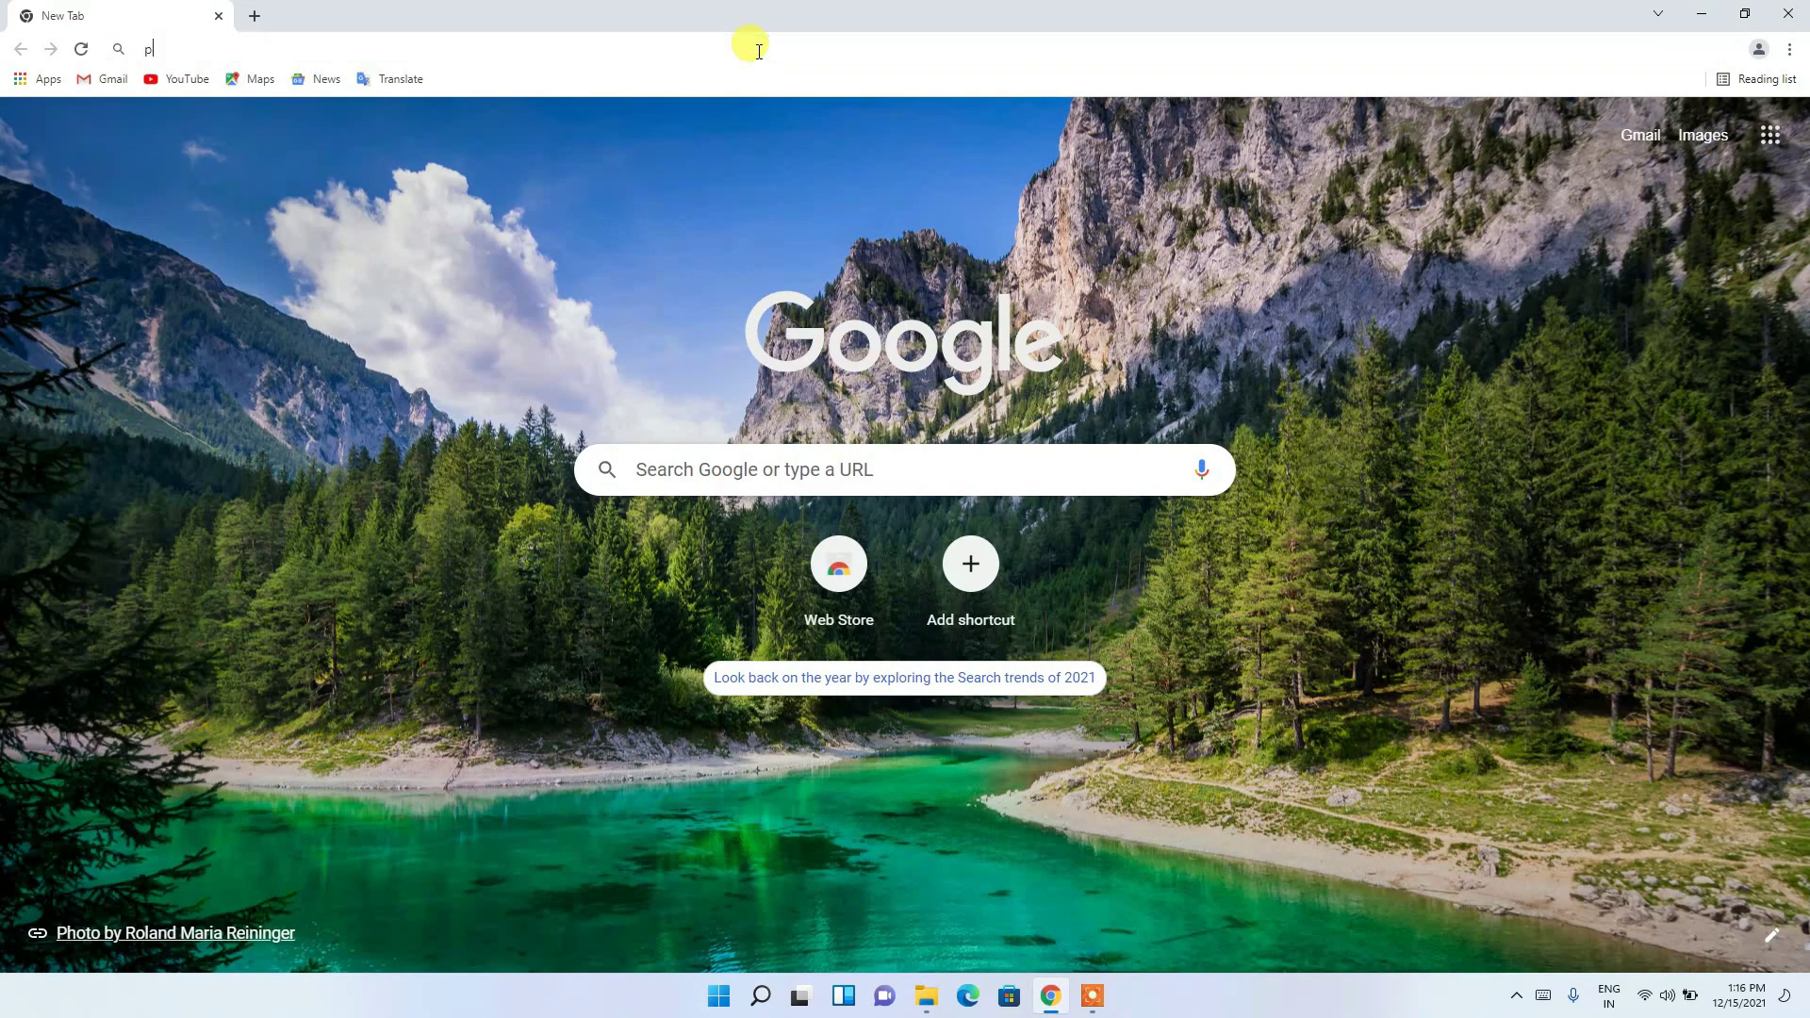
text(pychar)
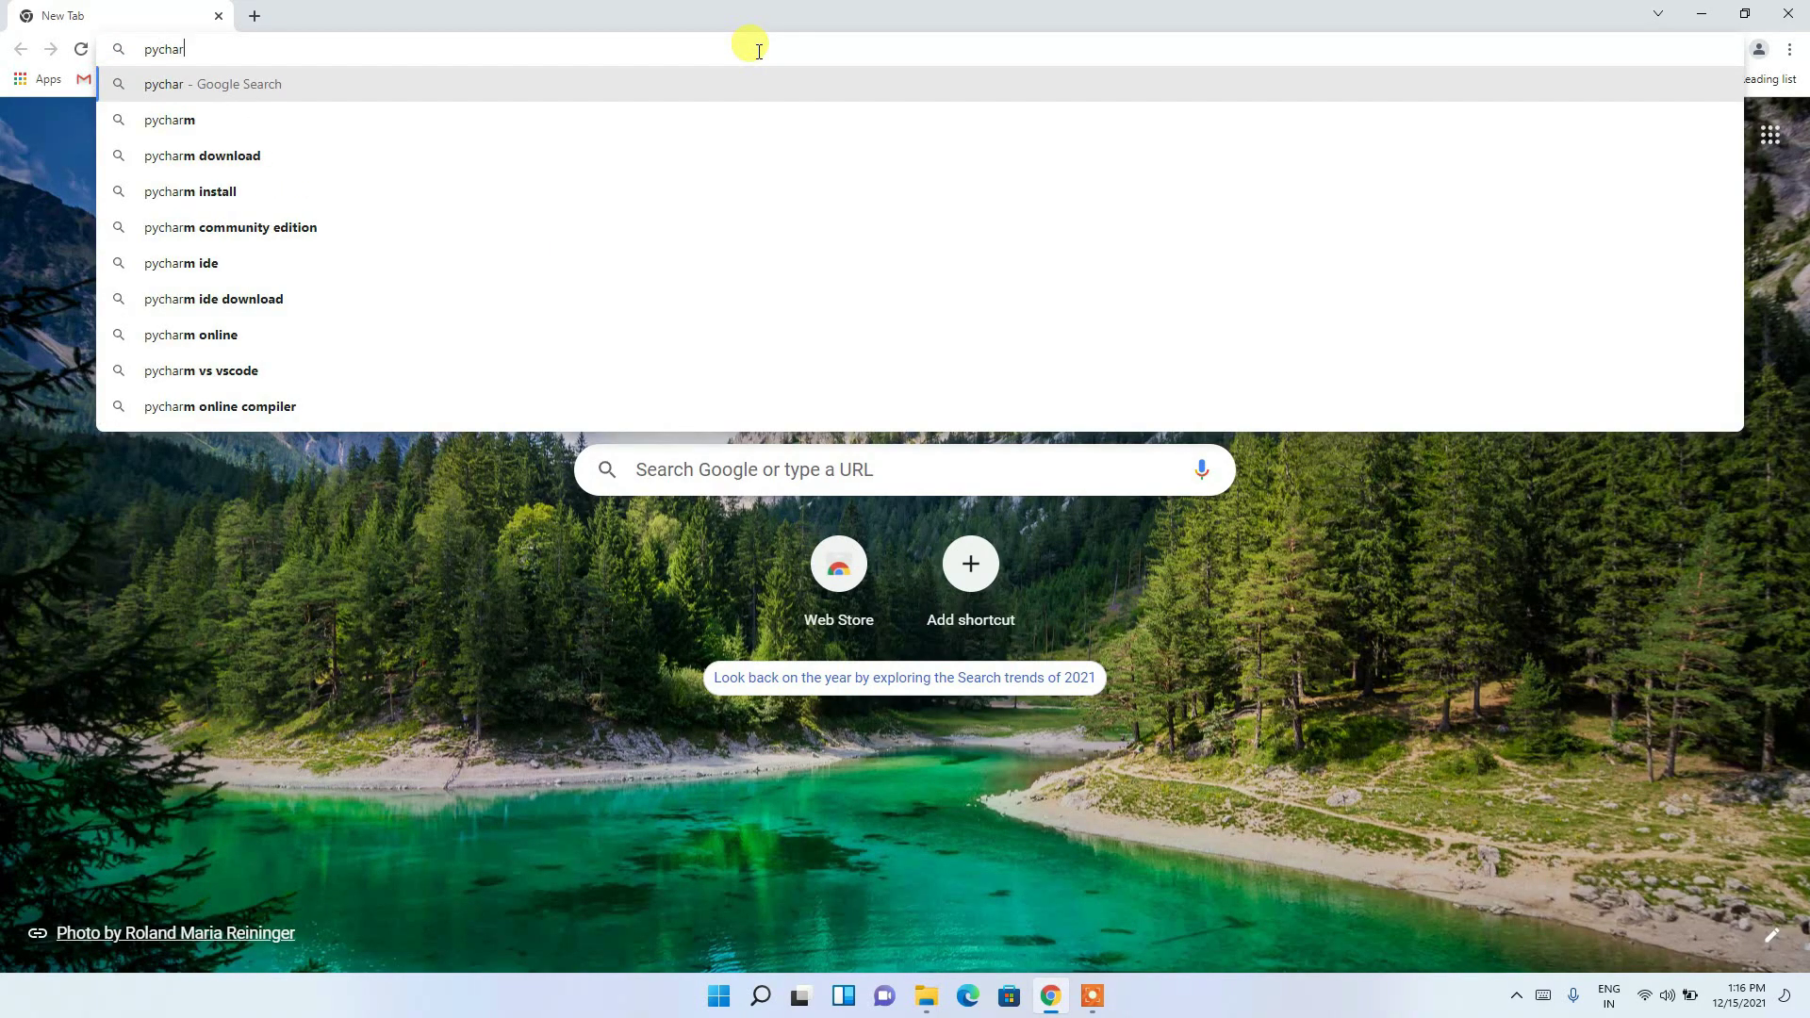
key(Down)
key(Down)
key(Return)
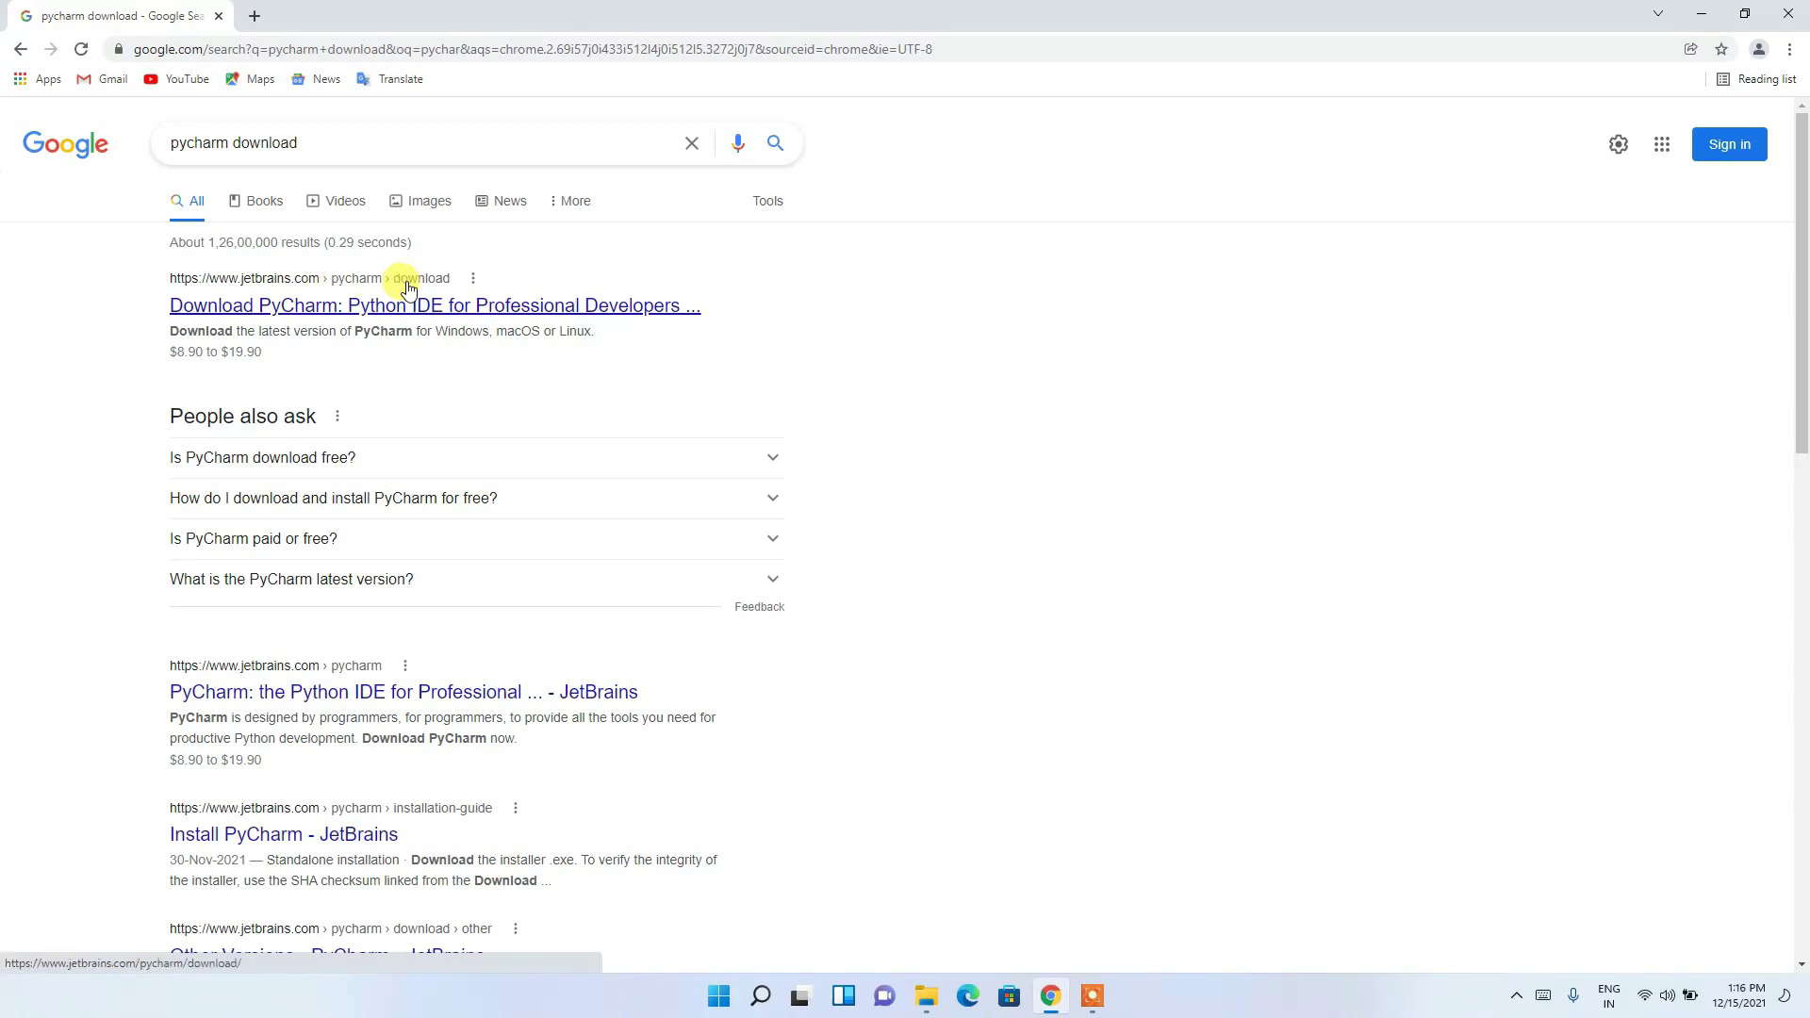
click(300, 306)
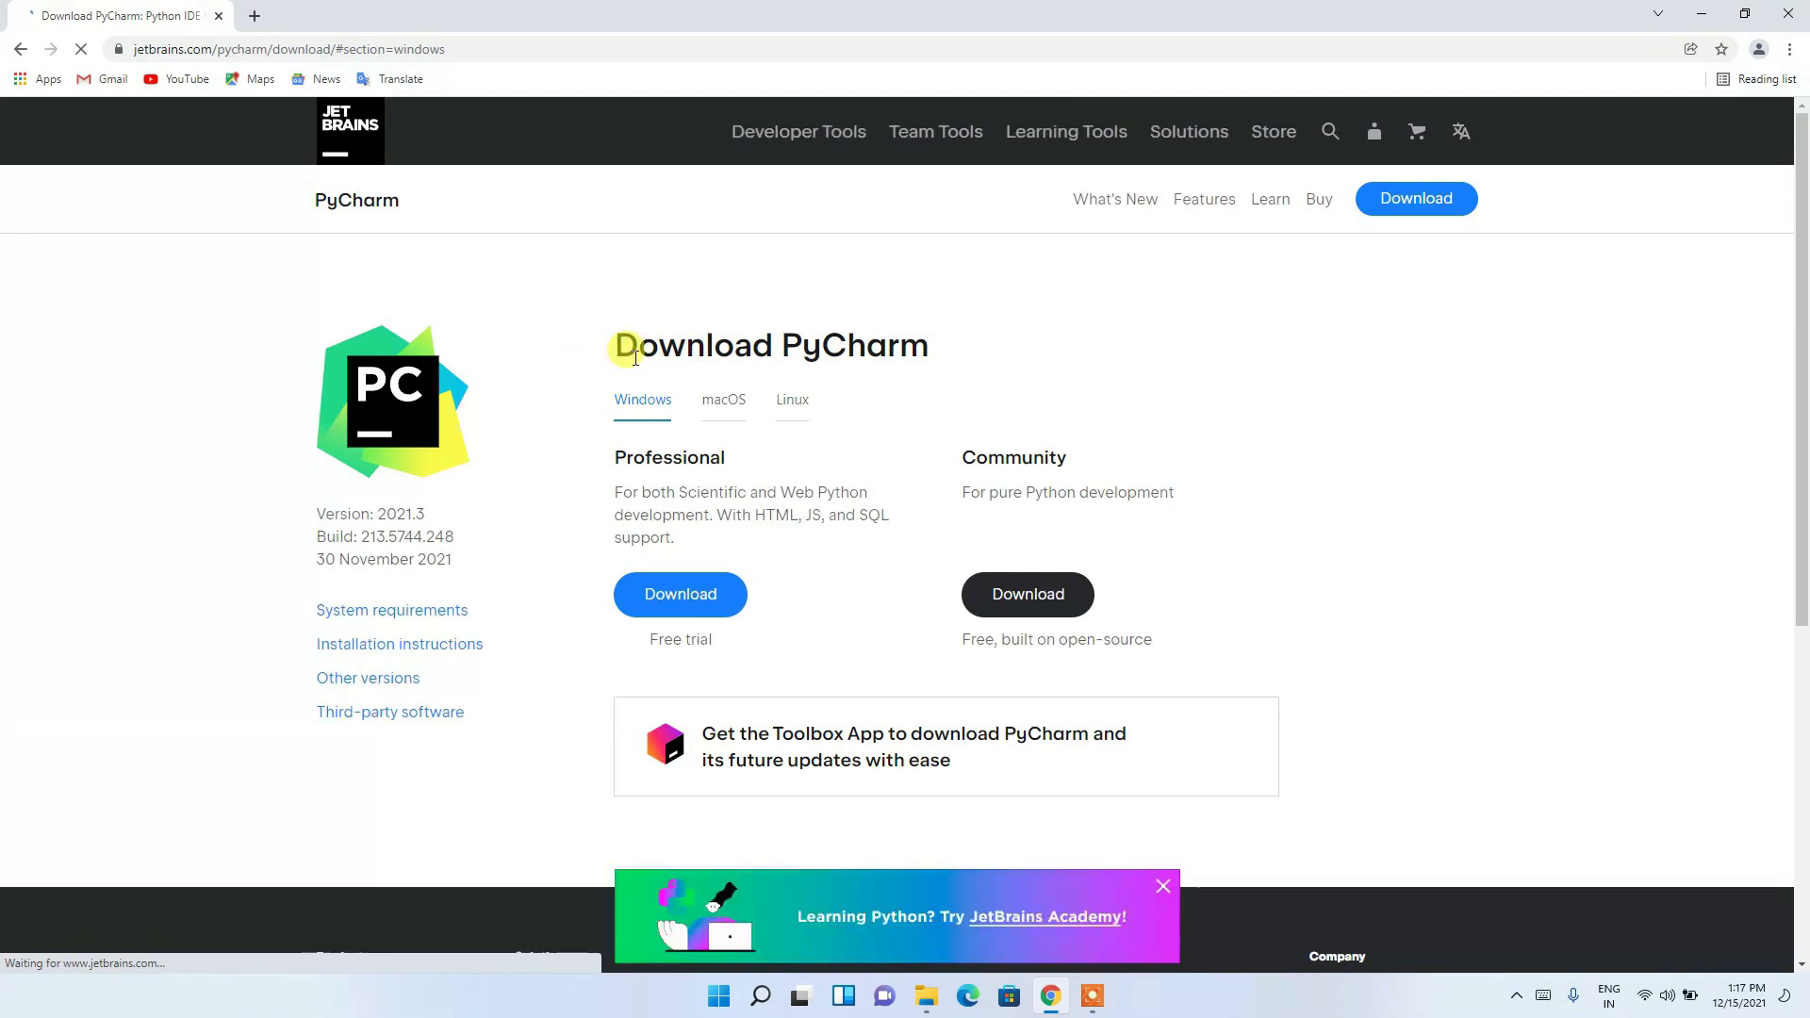
- Highlight the Download PyCharm and Professional edition headings on the download page
drag(636, 354, 1001, 332)
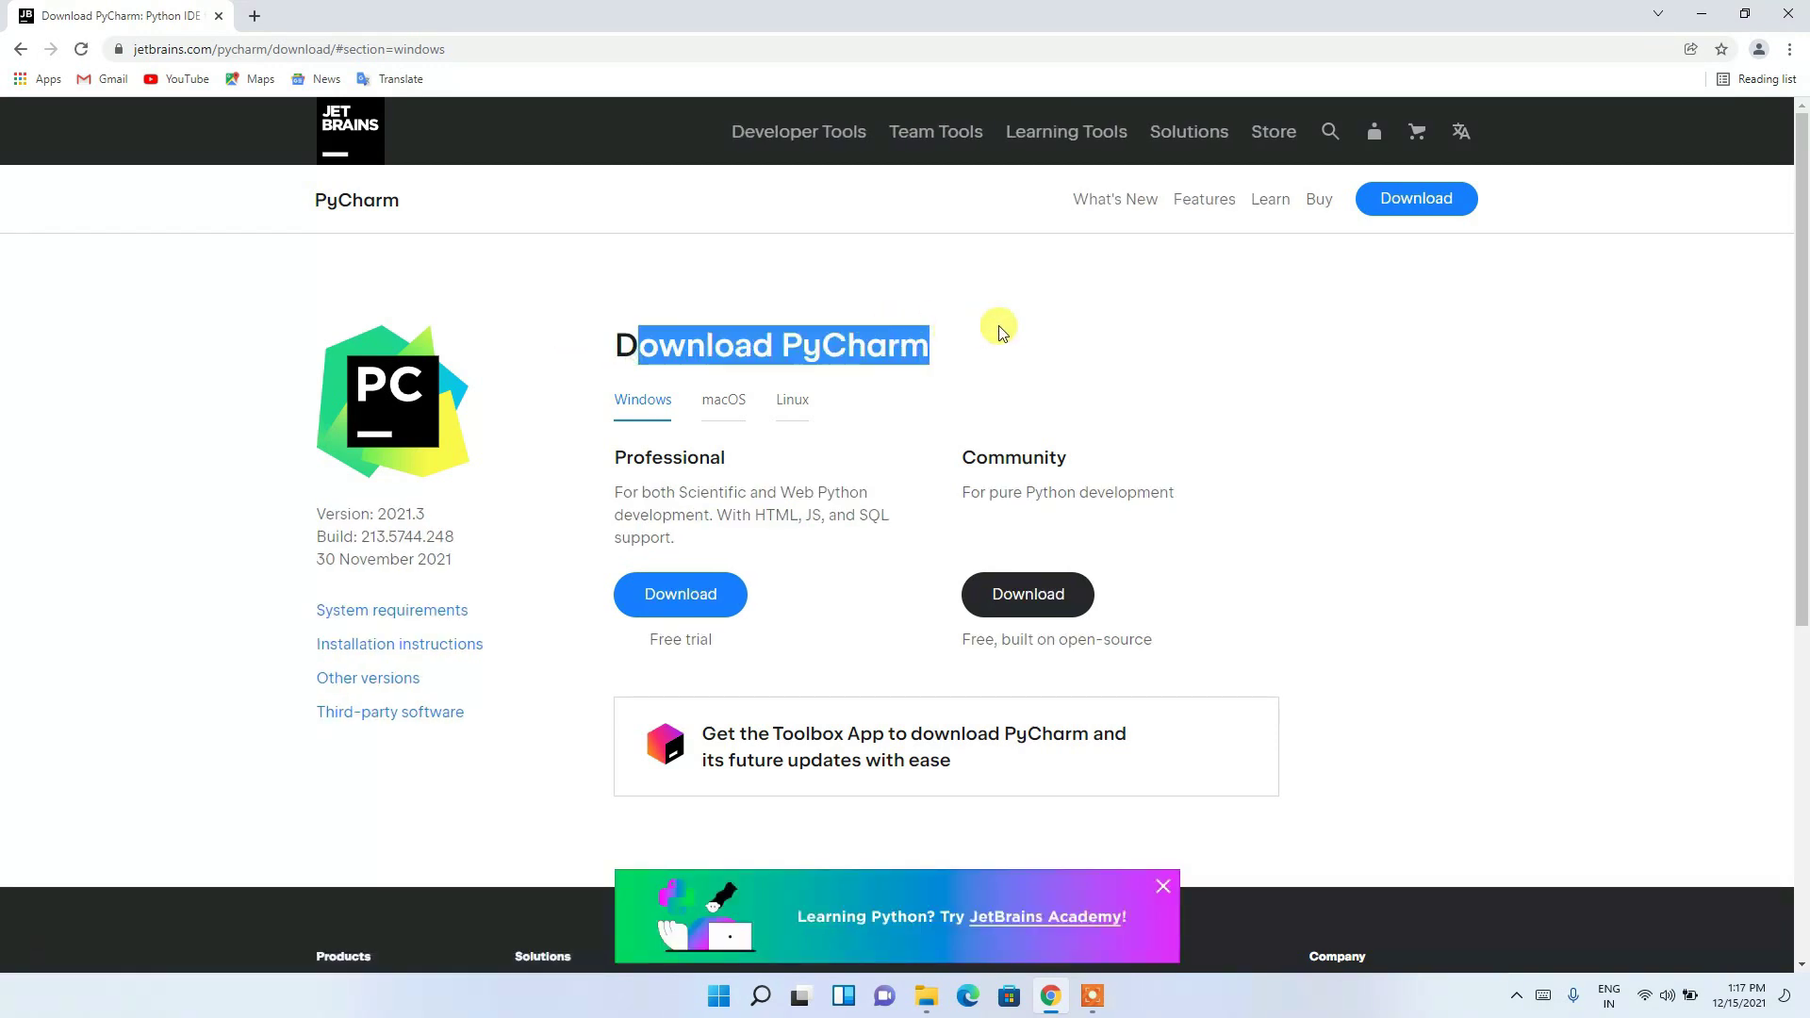
click(999, 330)
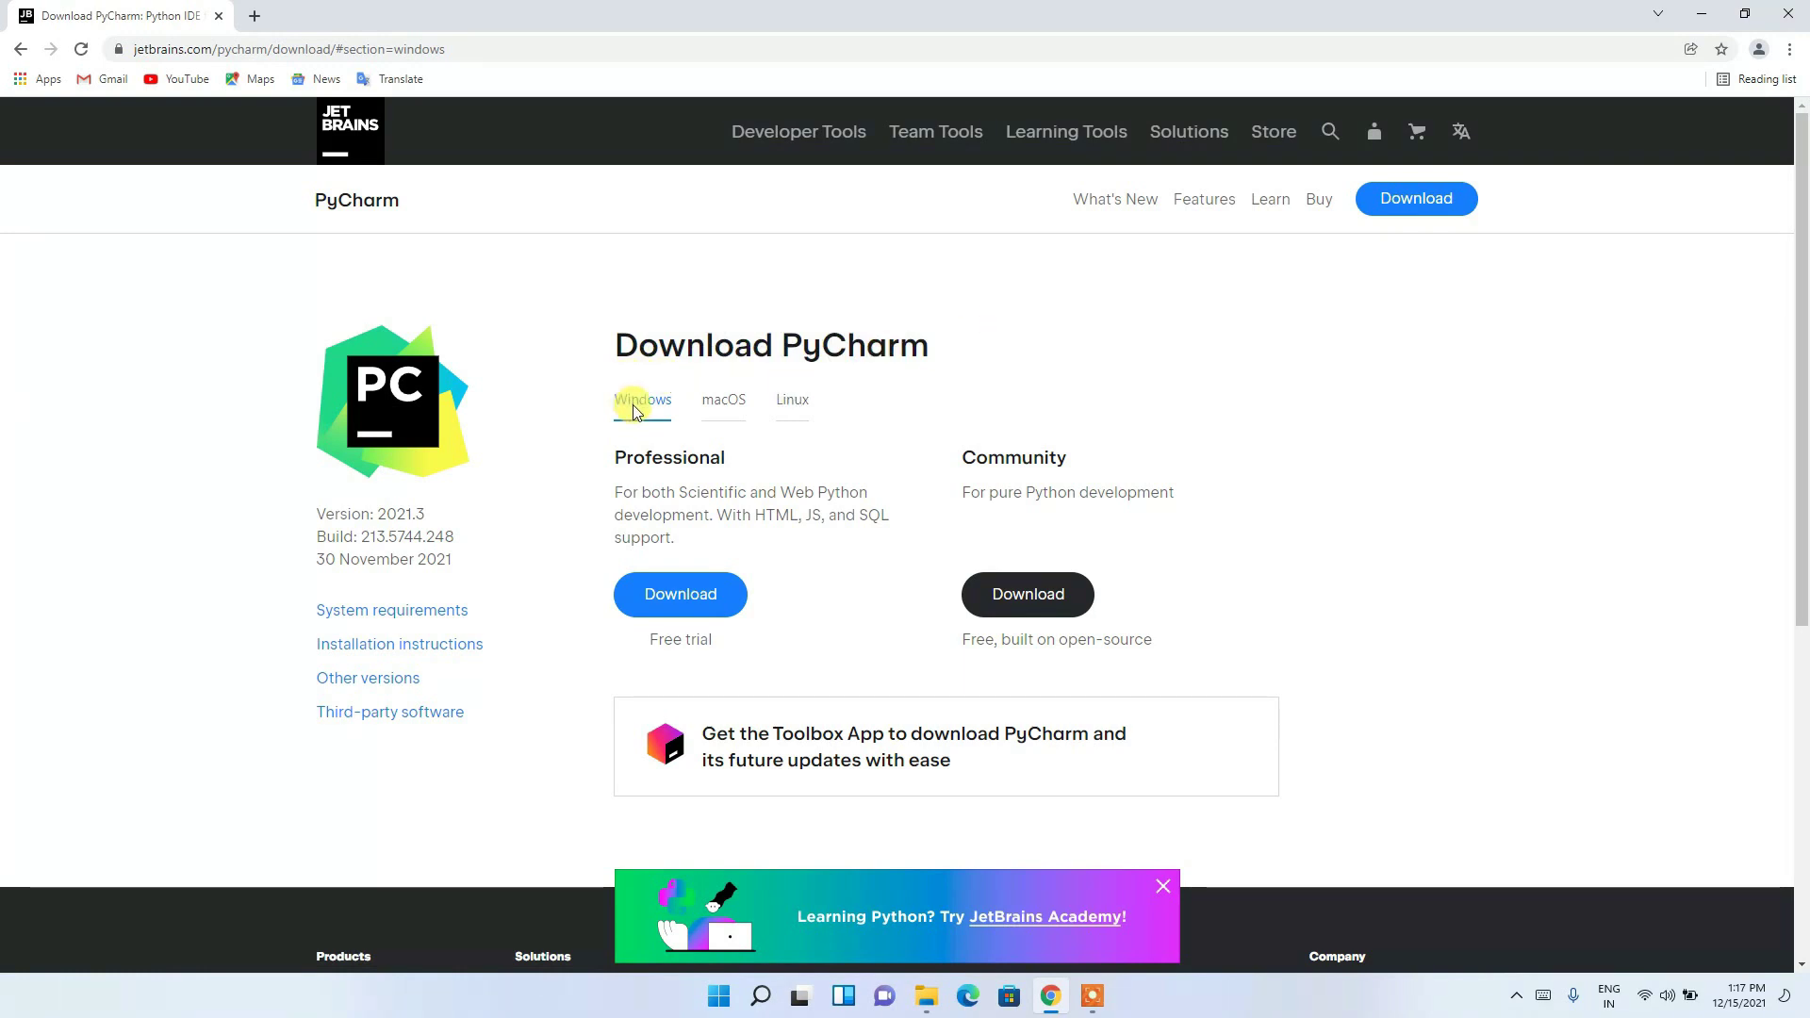
drag(625, 457, 906, 475)
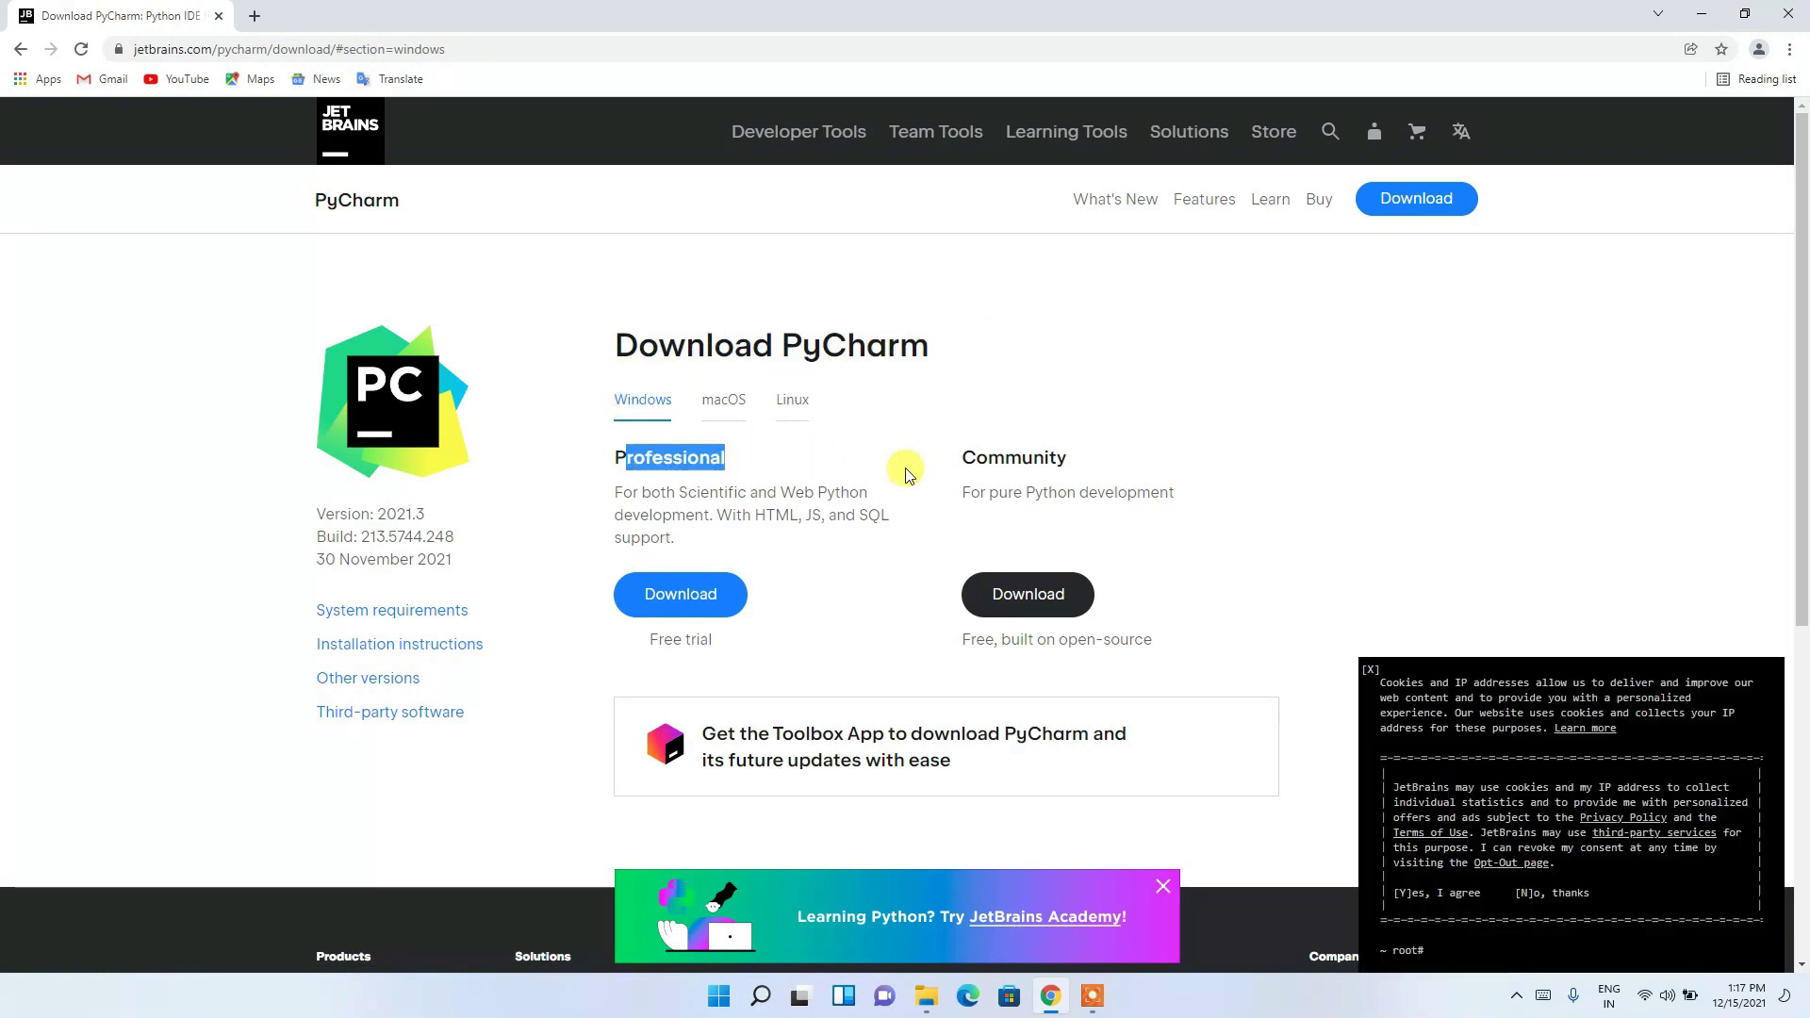
click(872, 422)
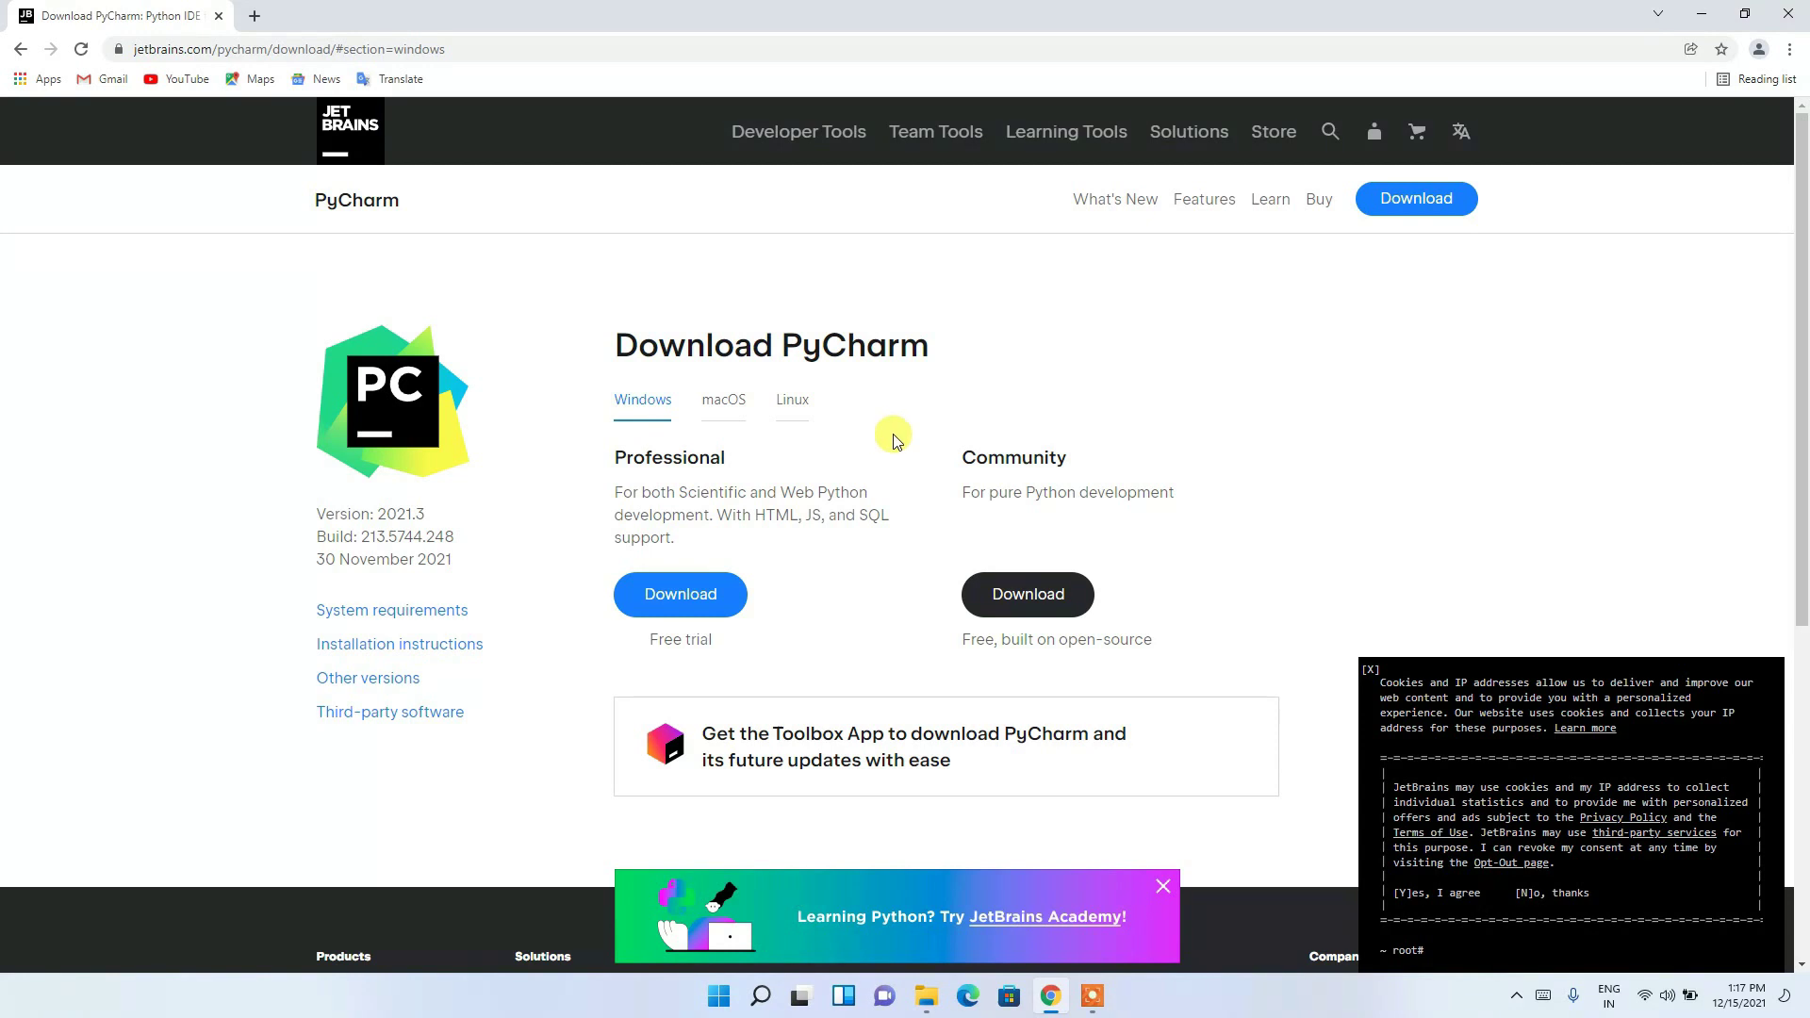
- Browse the macOS and Linux downloads, then return to Windows and look at the Community edition
click(722, 399)
click(795, 405)
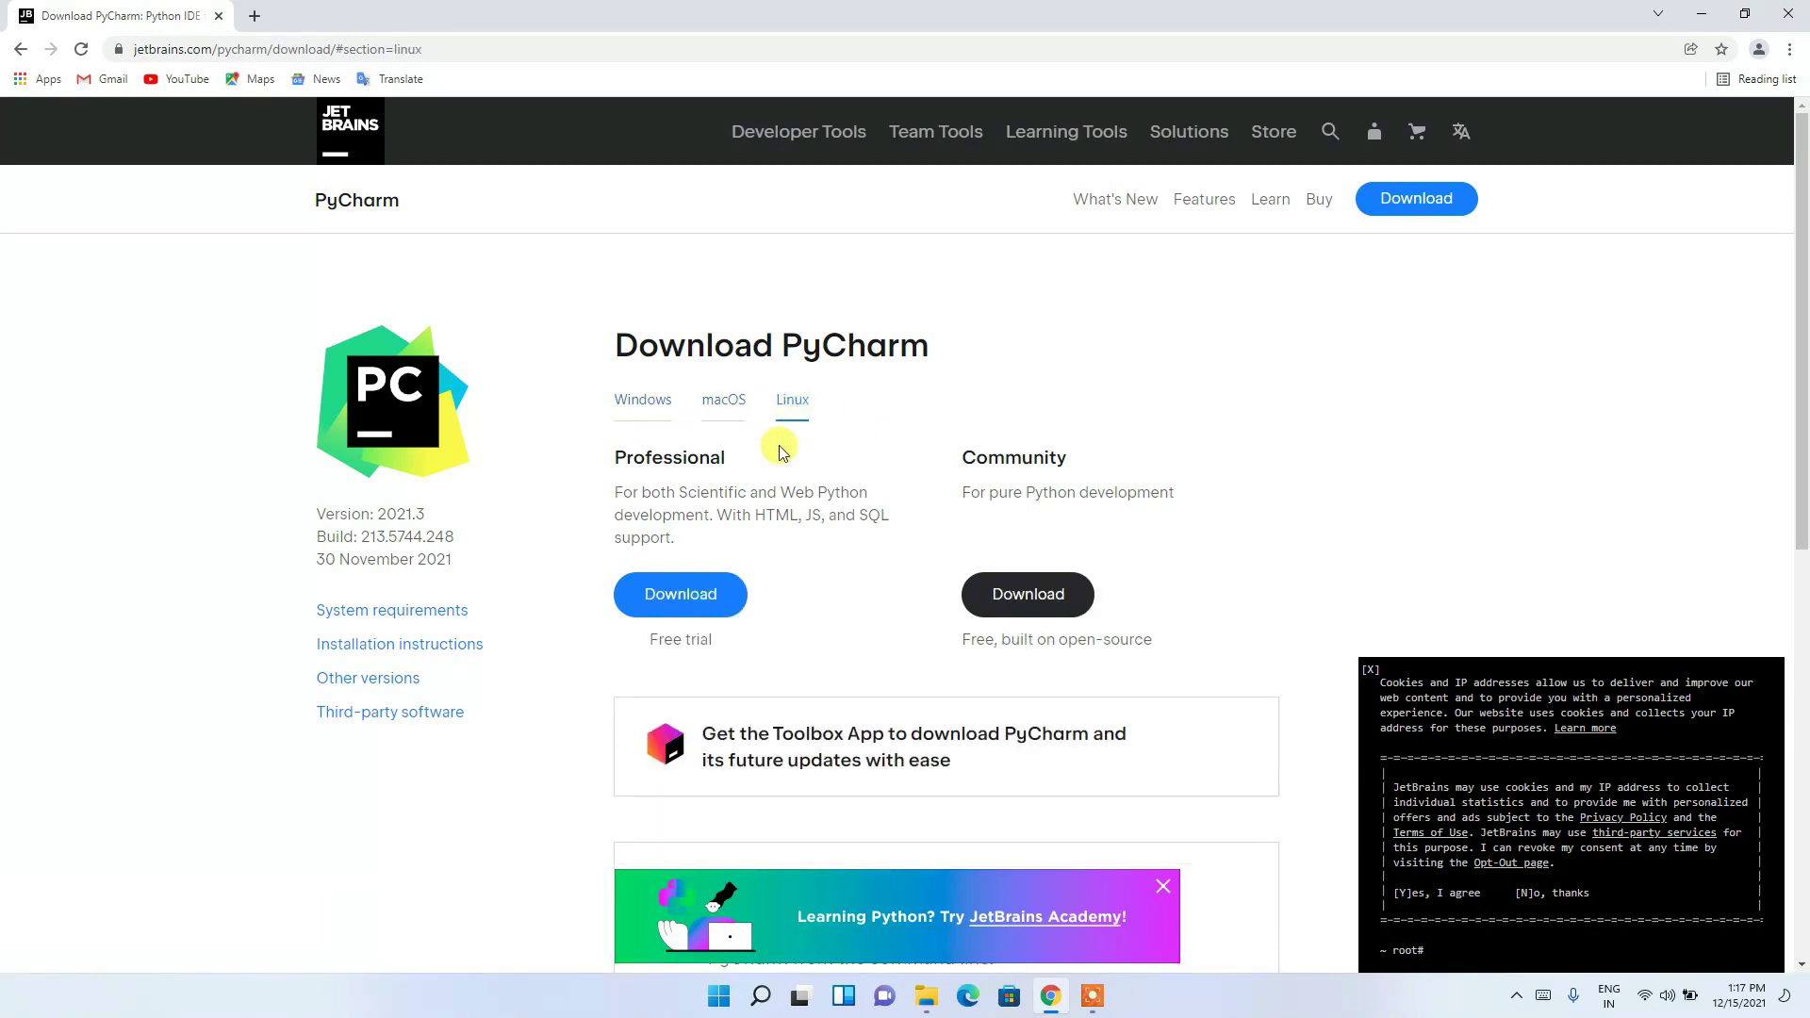
drag(650, 458, 713, 460)
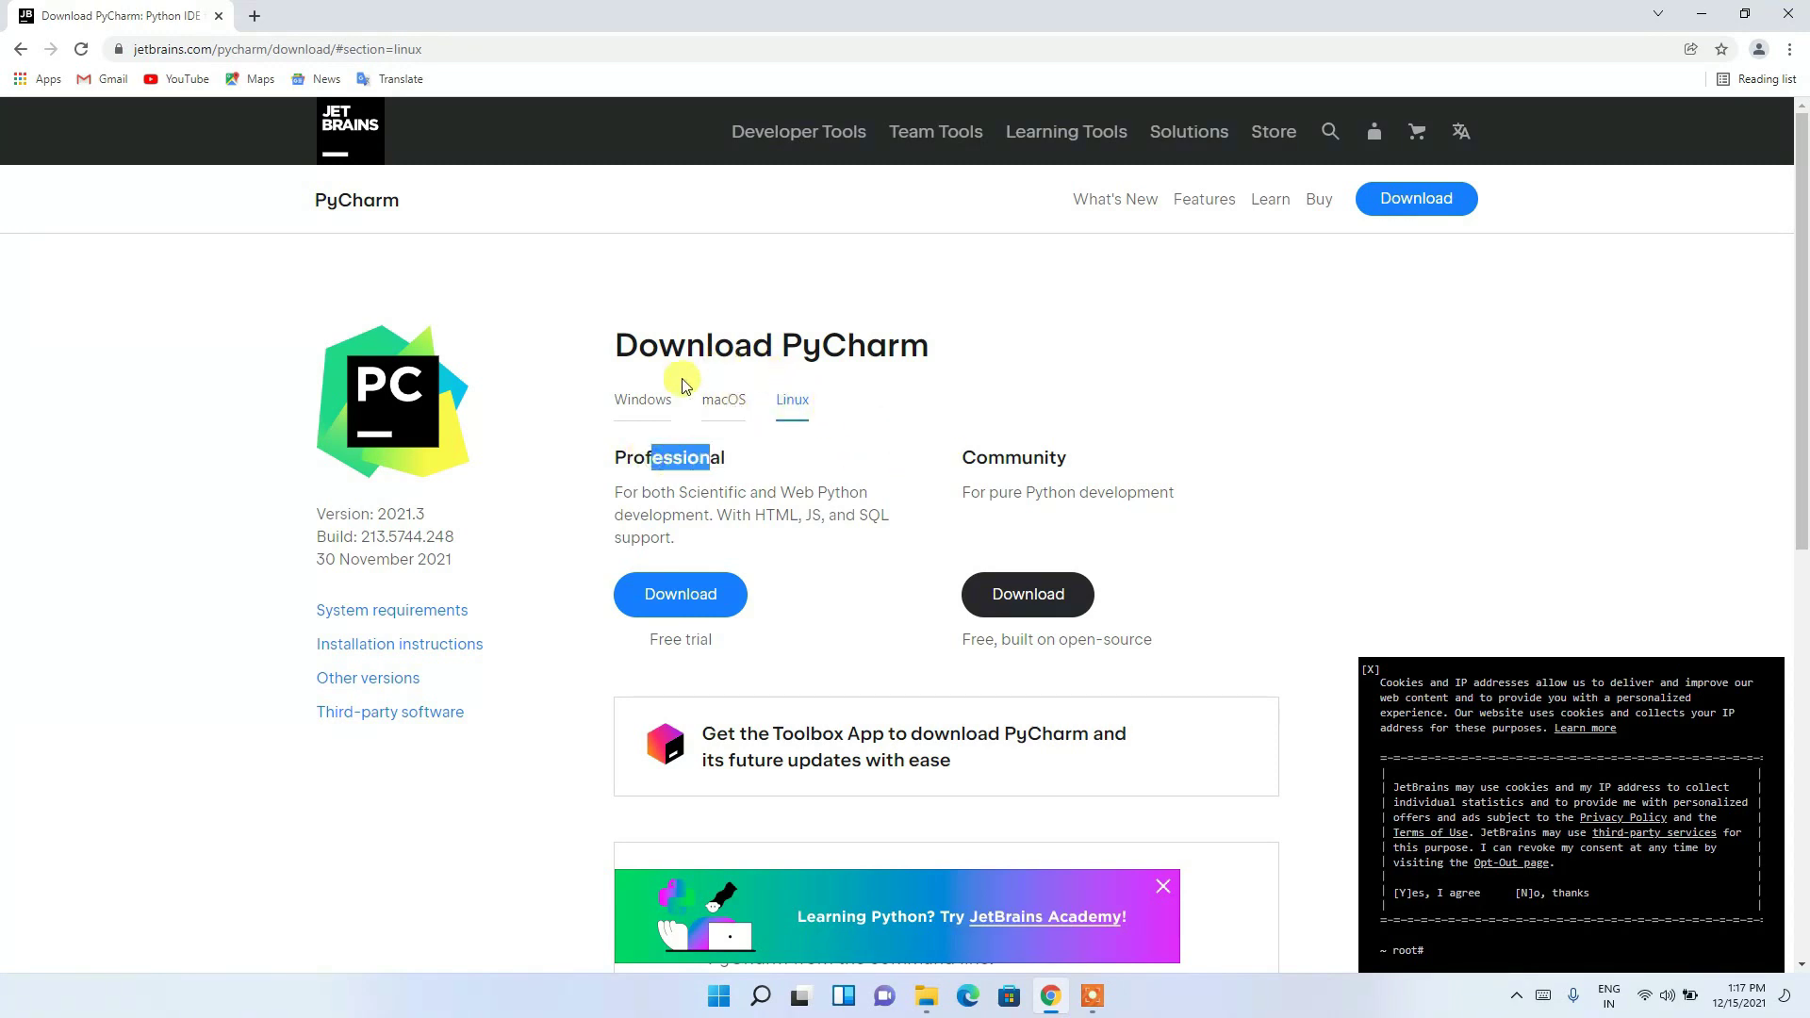
click(644, 400)
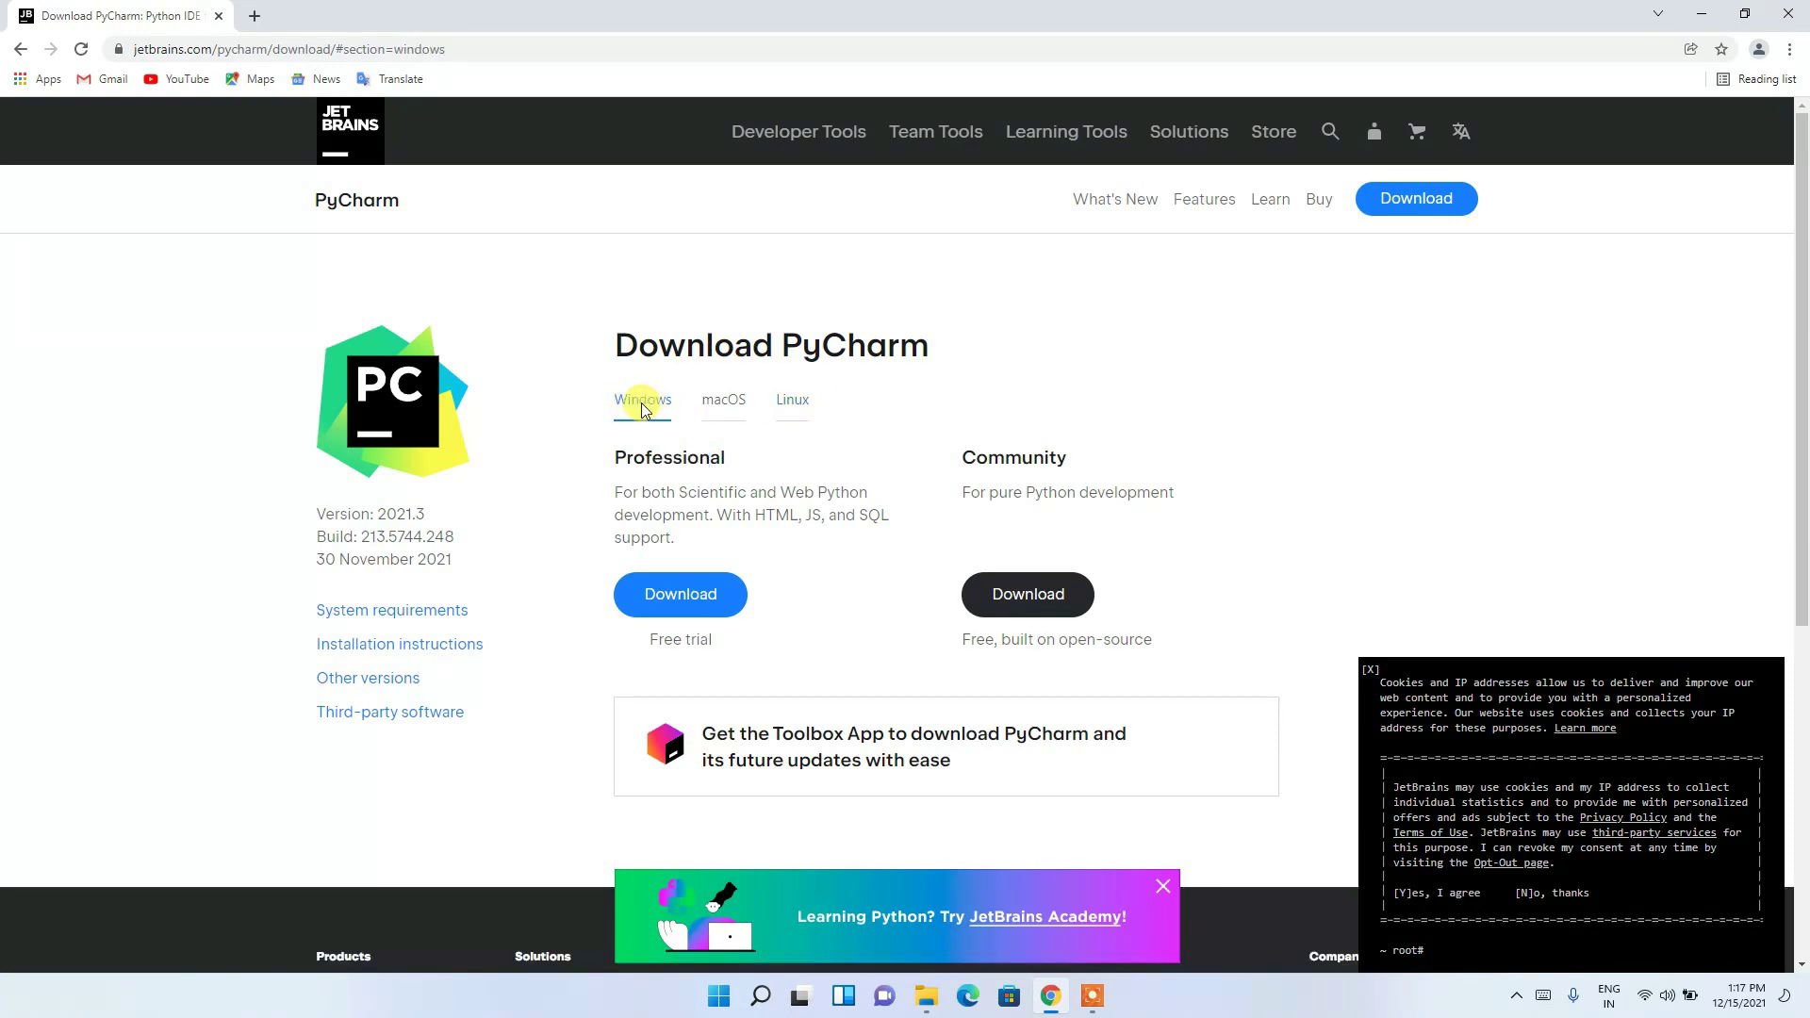
drag(1004, 457, 1059, 459)
click(1057, 459)
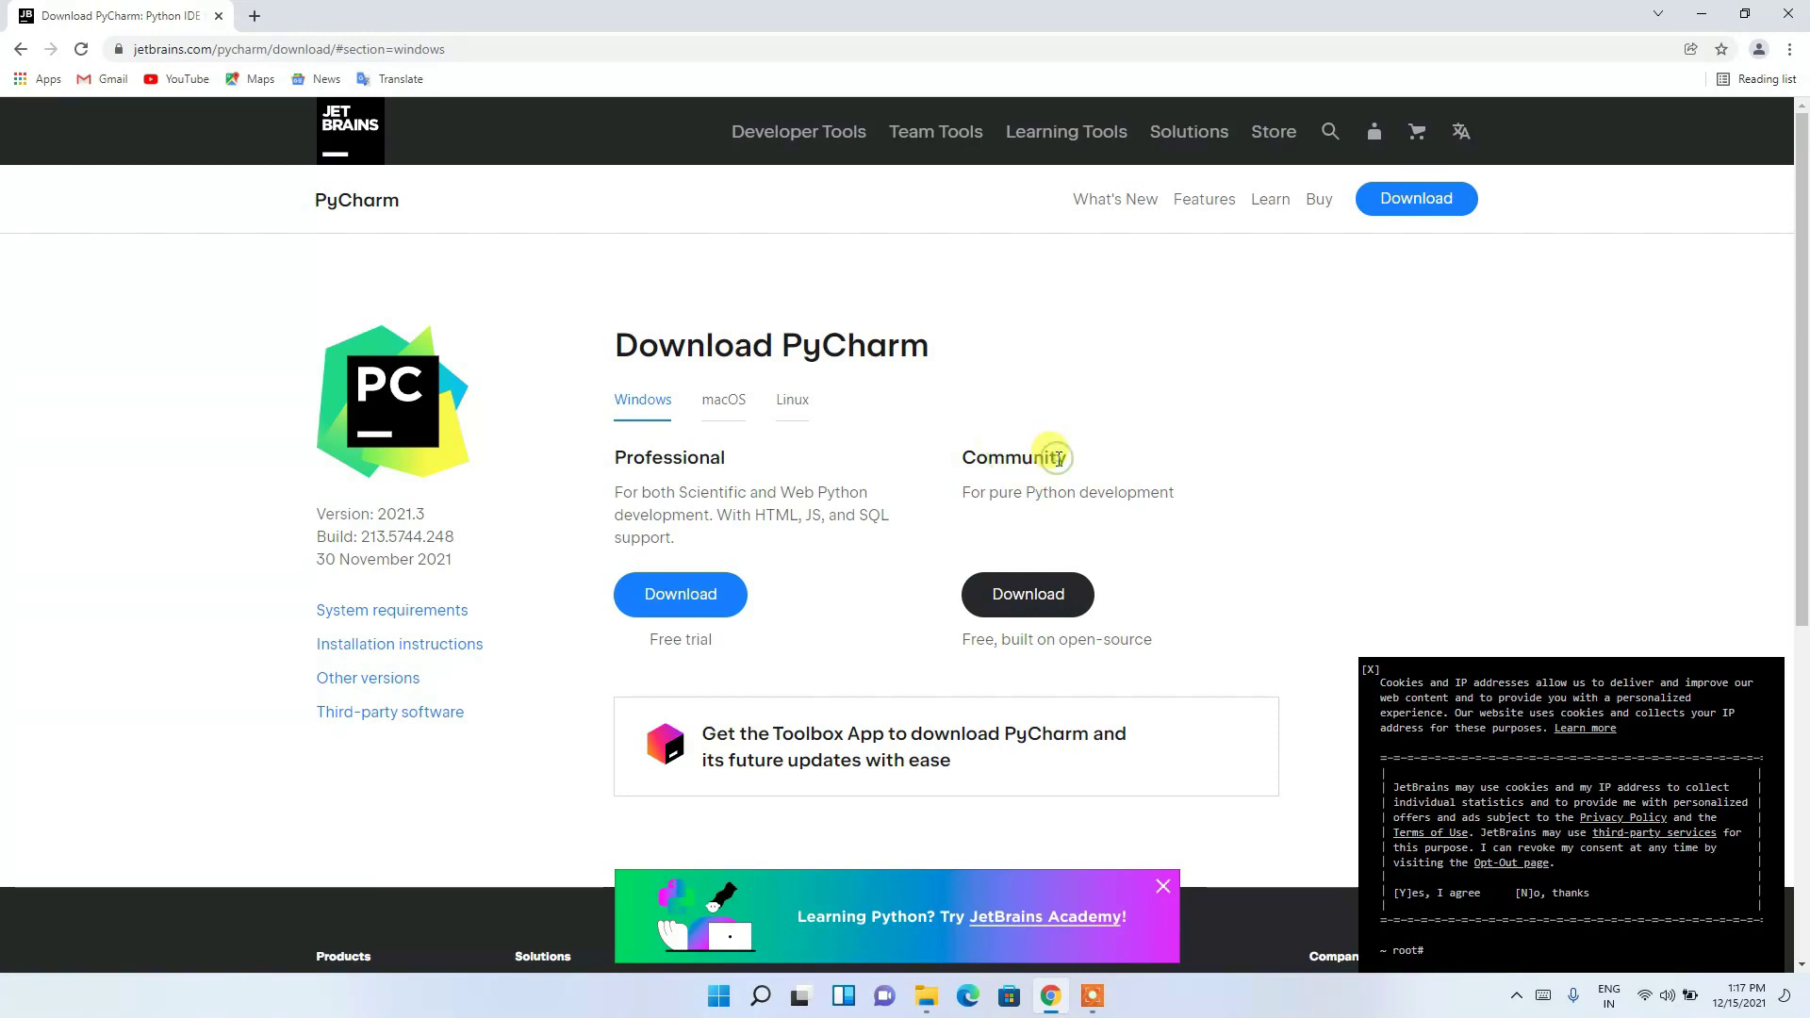
- Start the pycharm-community-2021.3 download, then cancel it, remove it from the list and minimize Chrome
click(1043, 593)
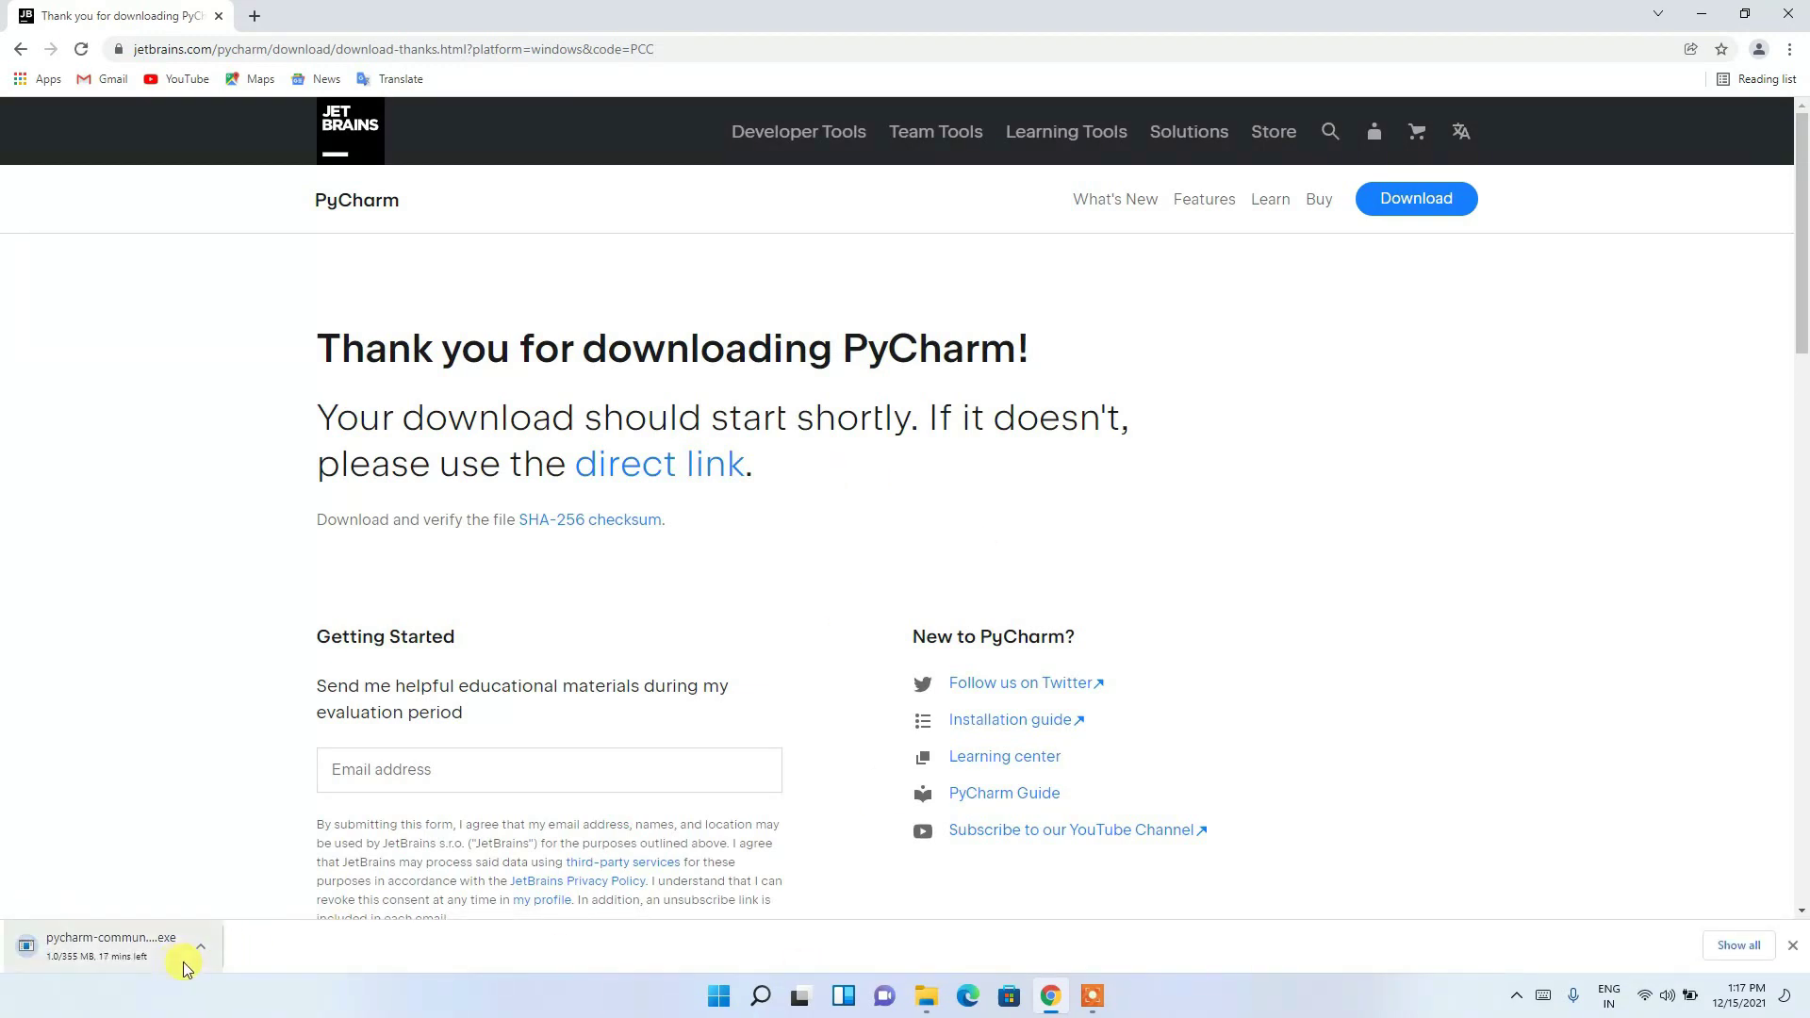
click(1717, 946)
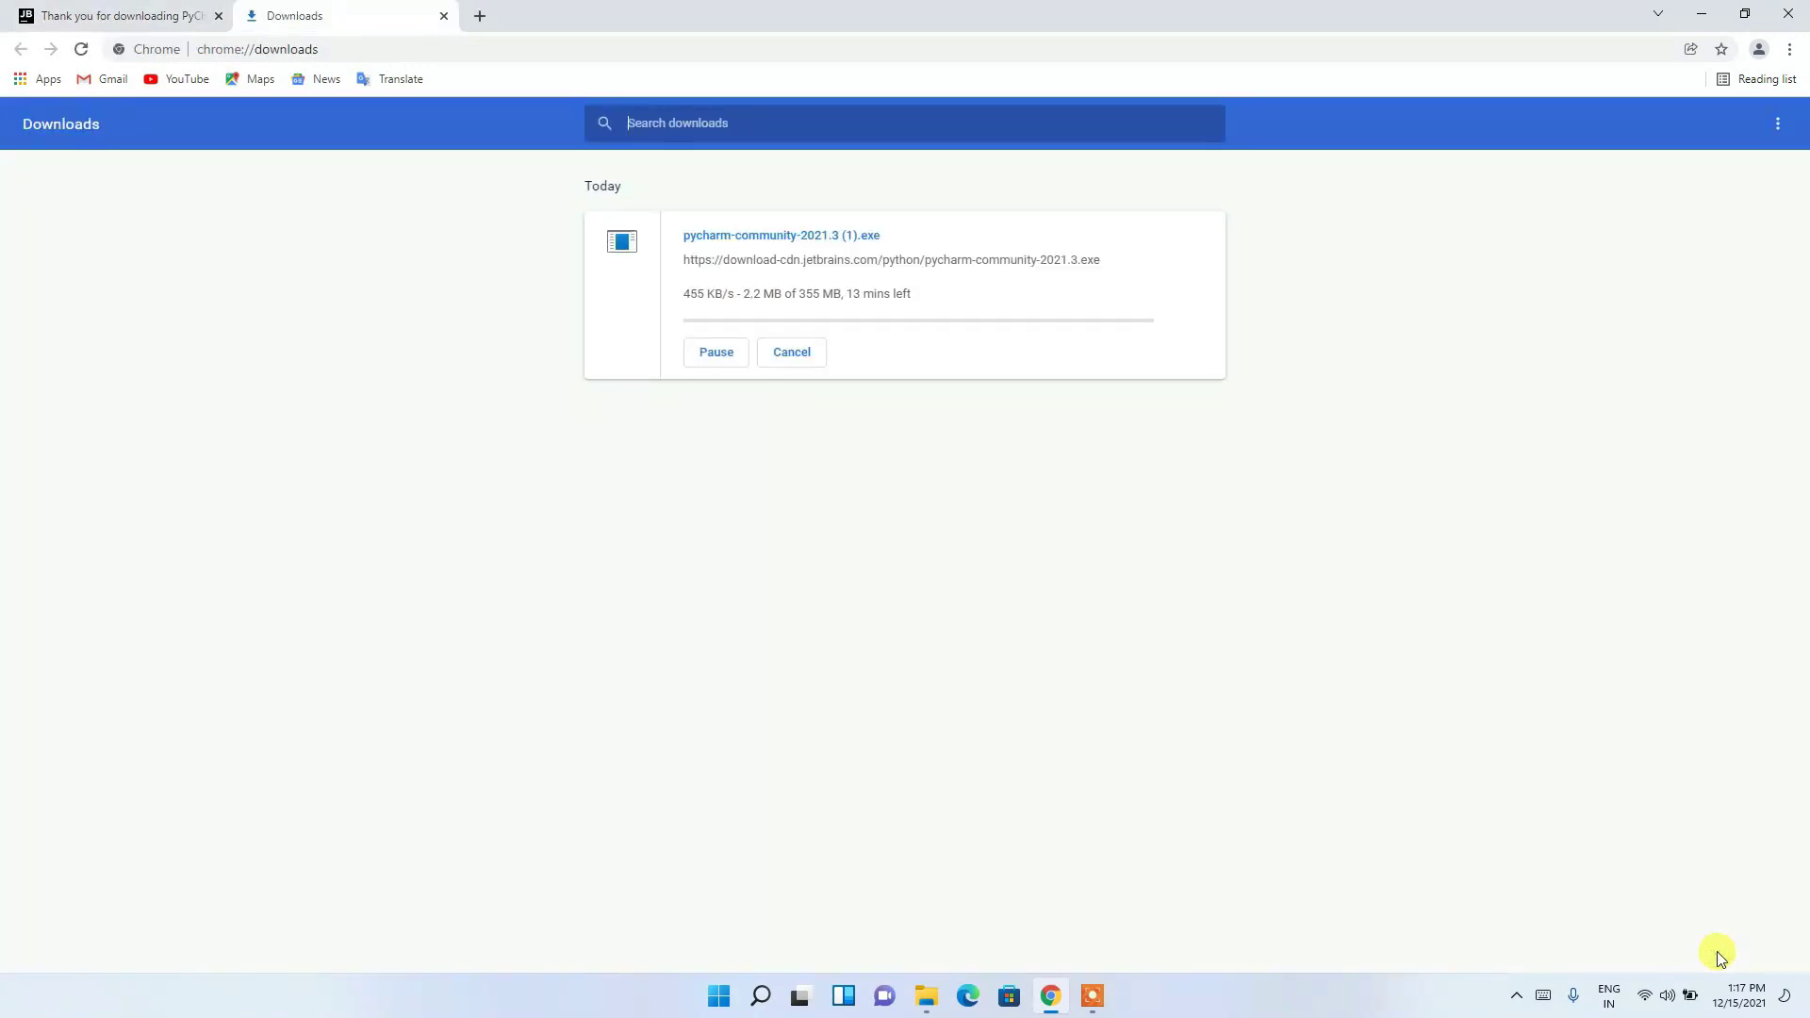
click(715, 349)
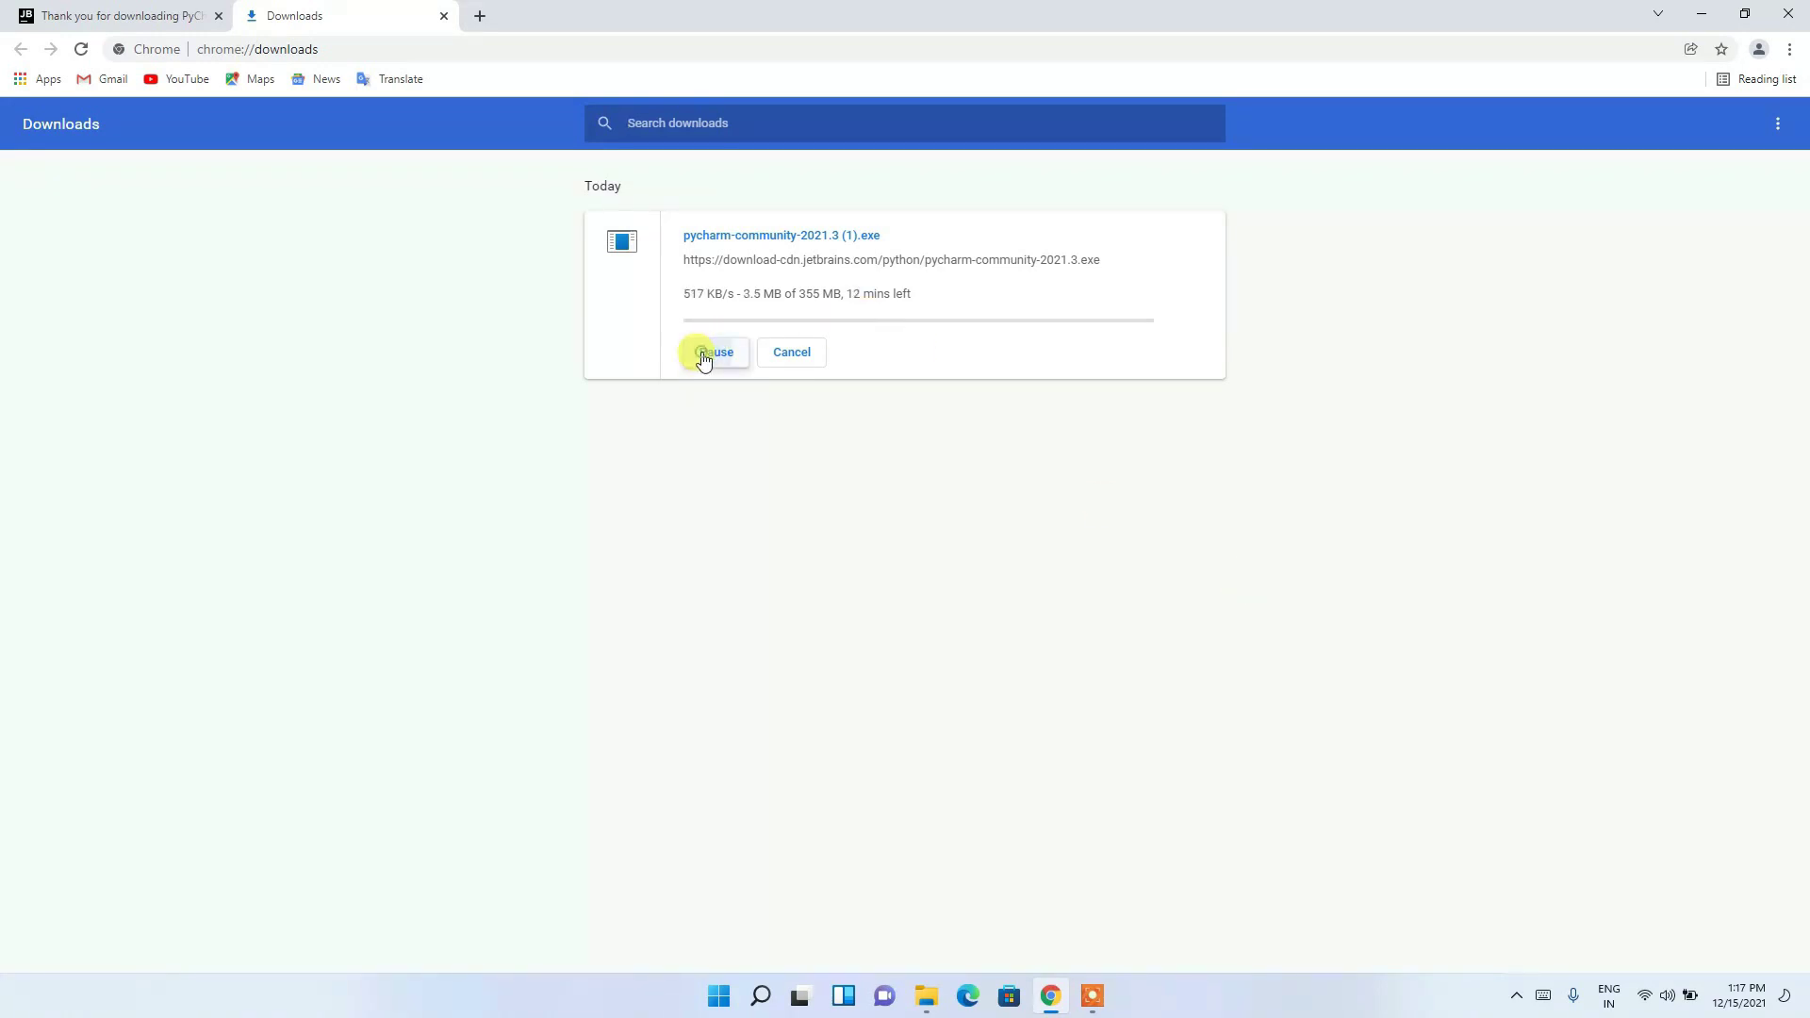
click(799, 356)
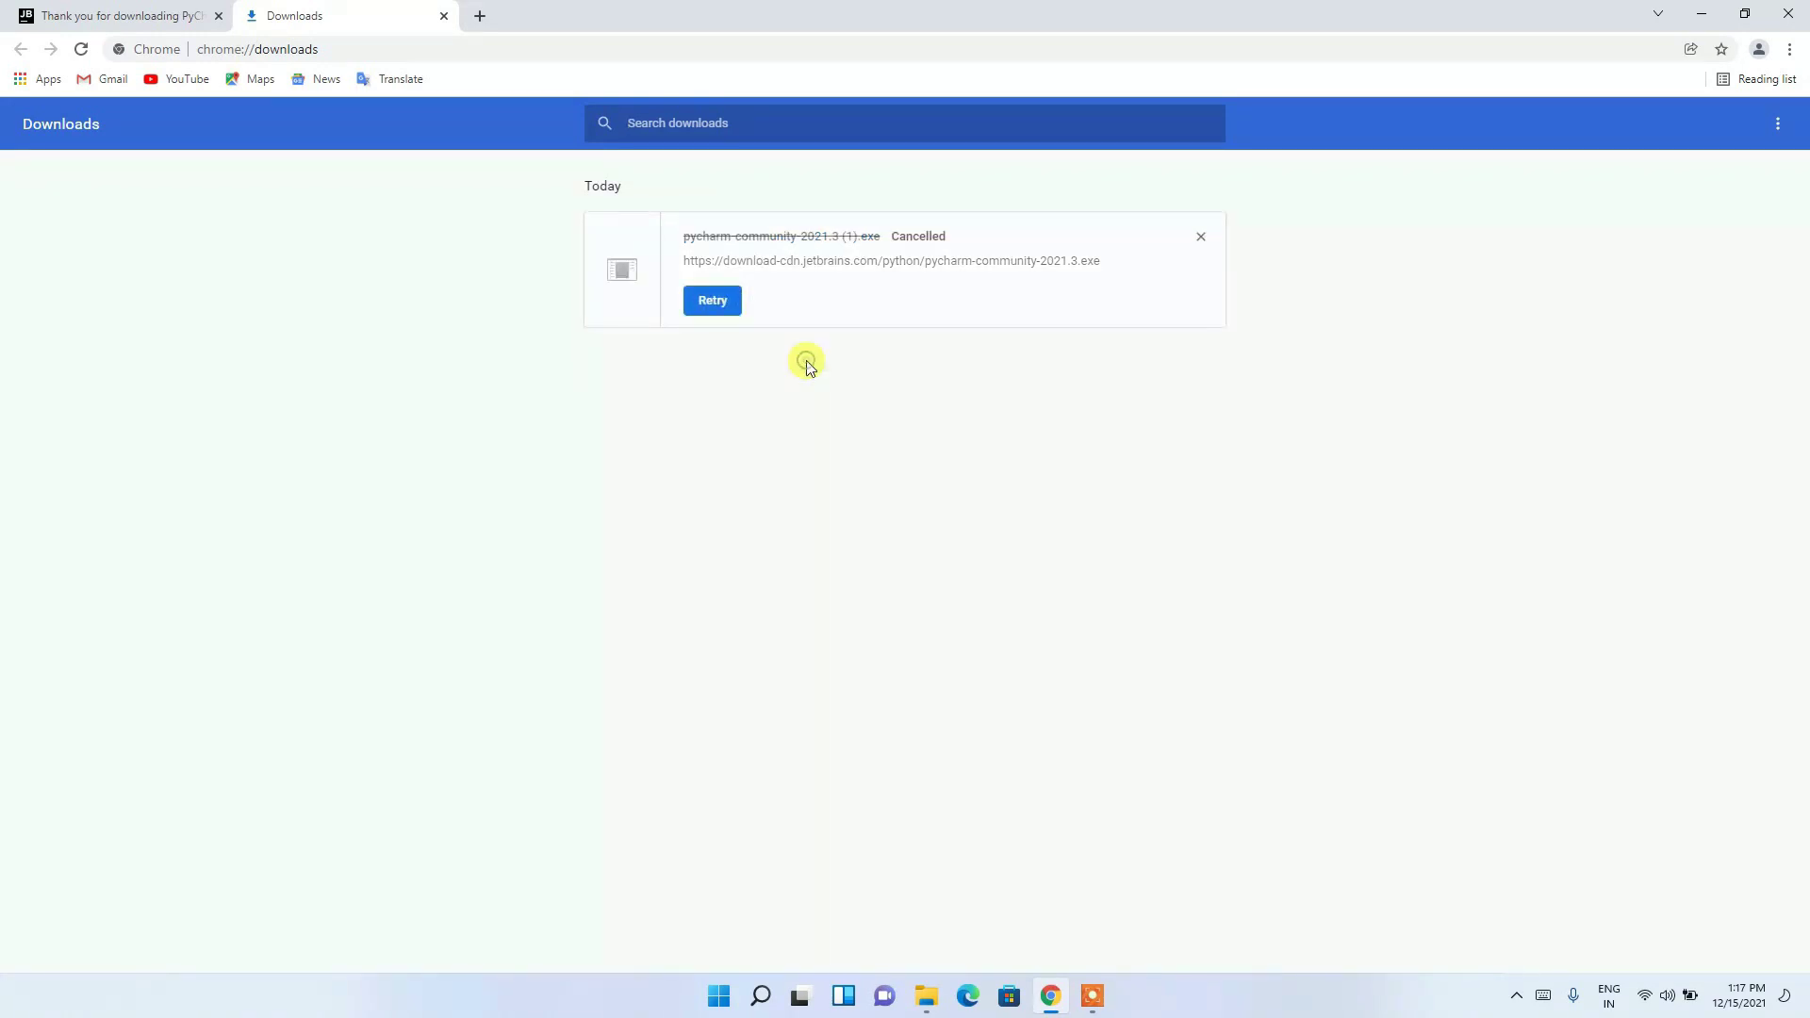
click(1200, 236)
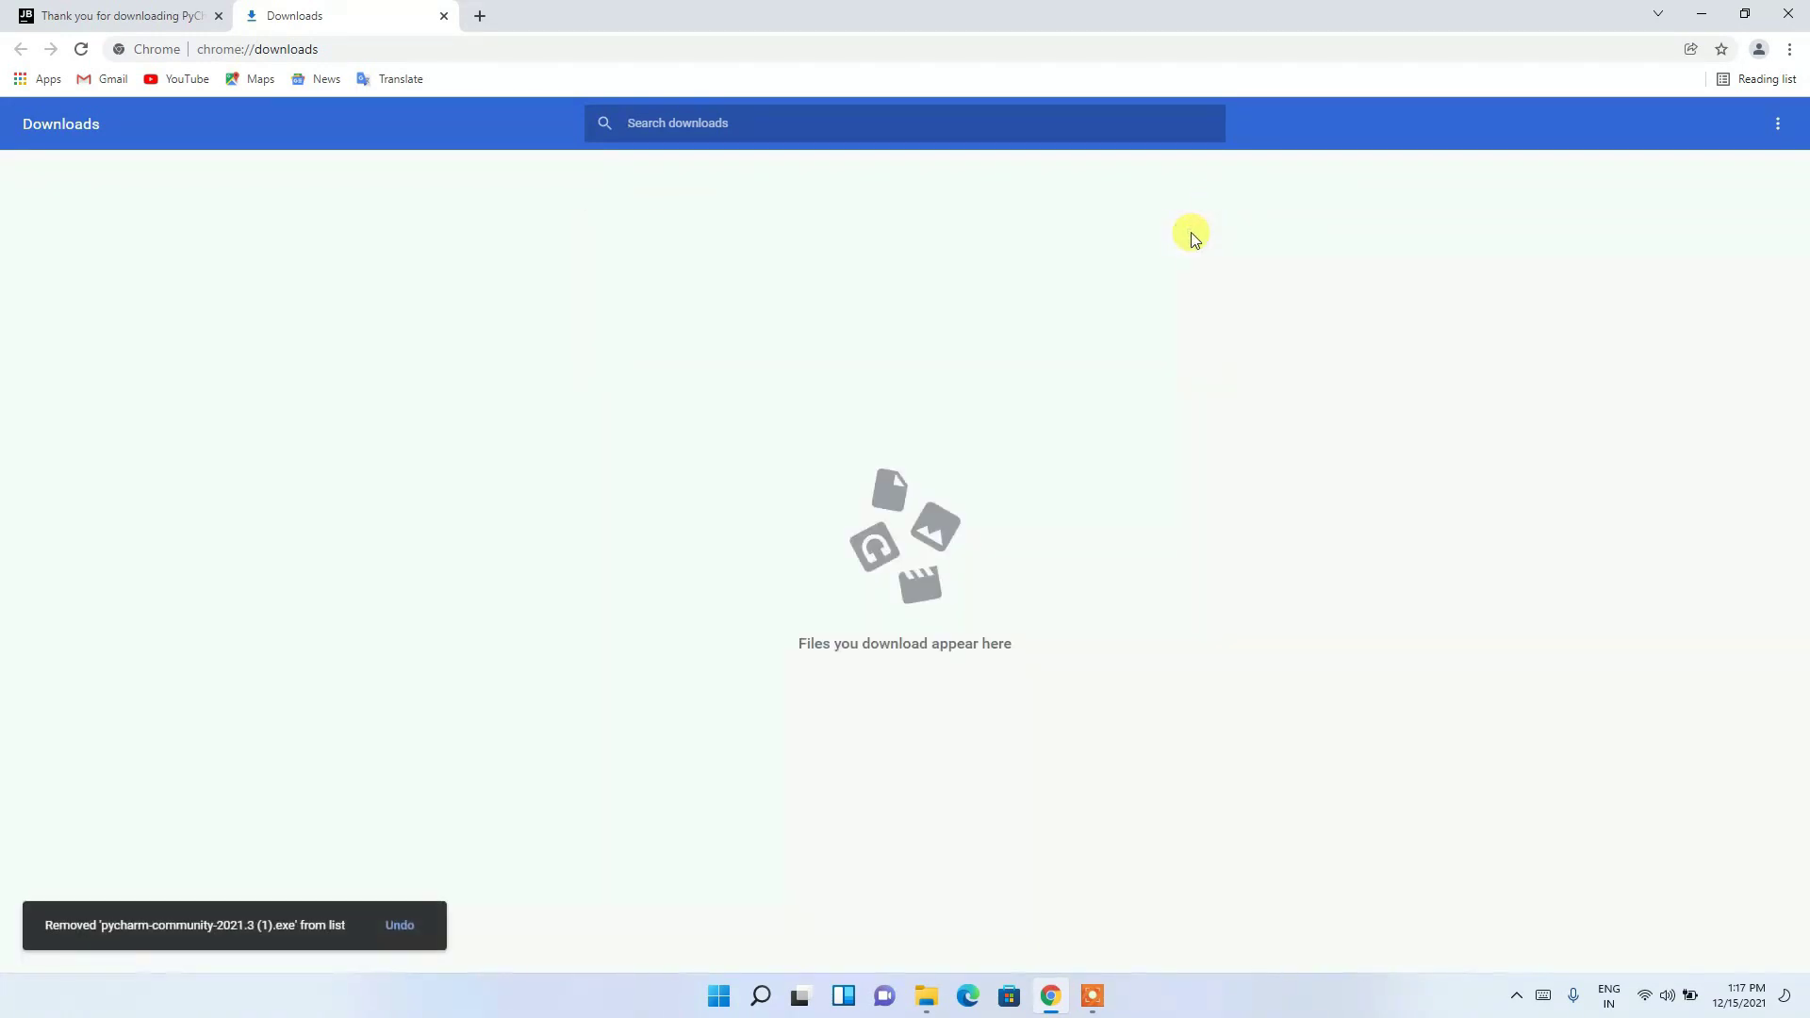
click(1700, 13)
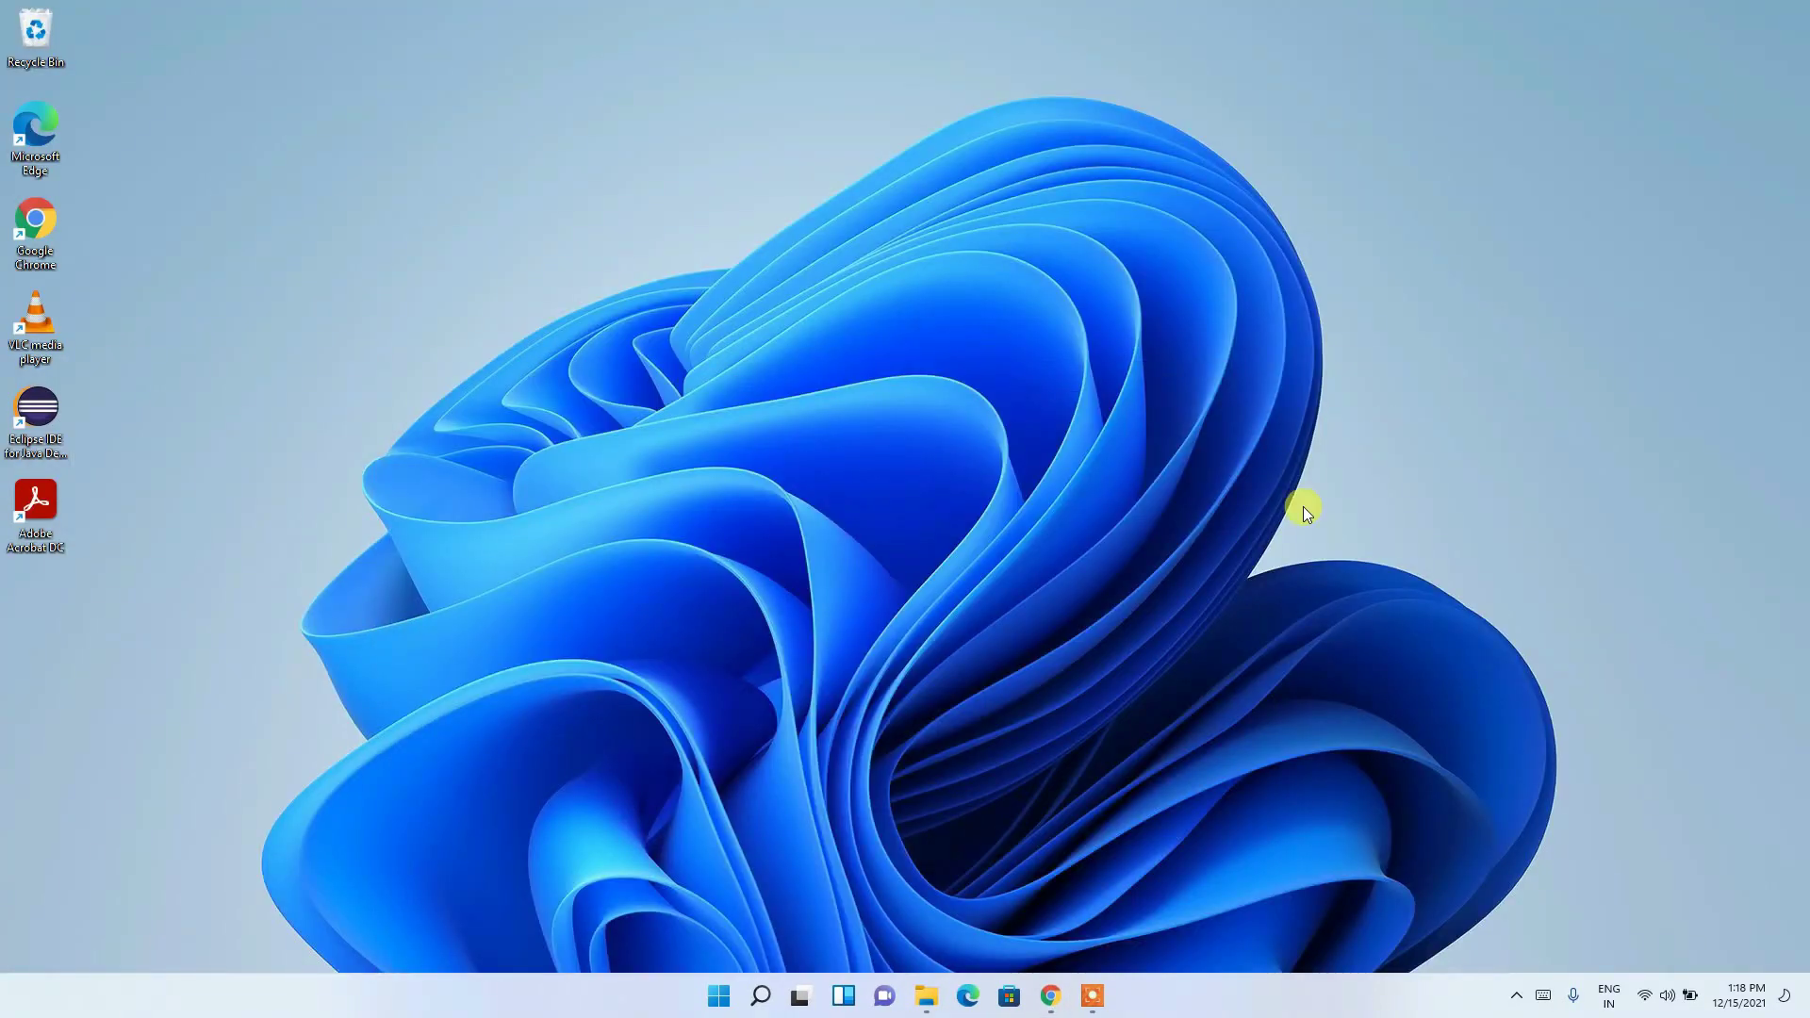
- In File Explorer, select the pycharm-community-2021.3 installer in Downloads > Software
click(926, 995)
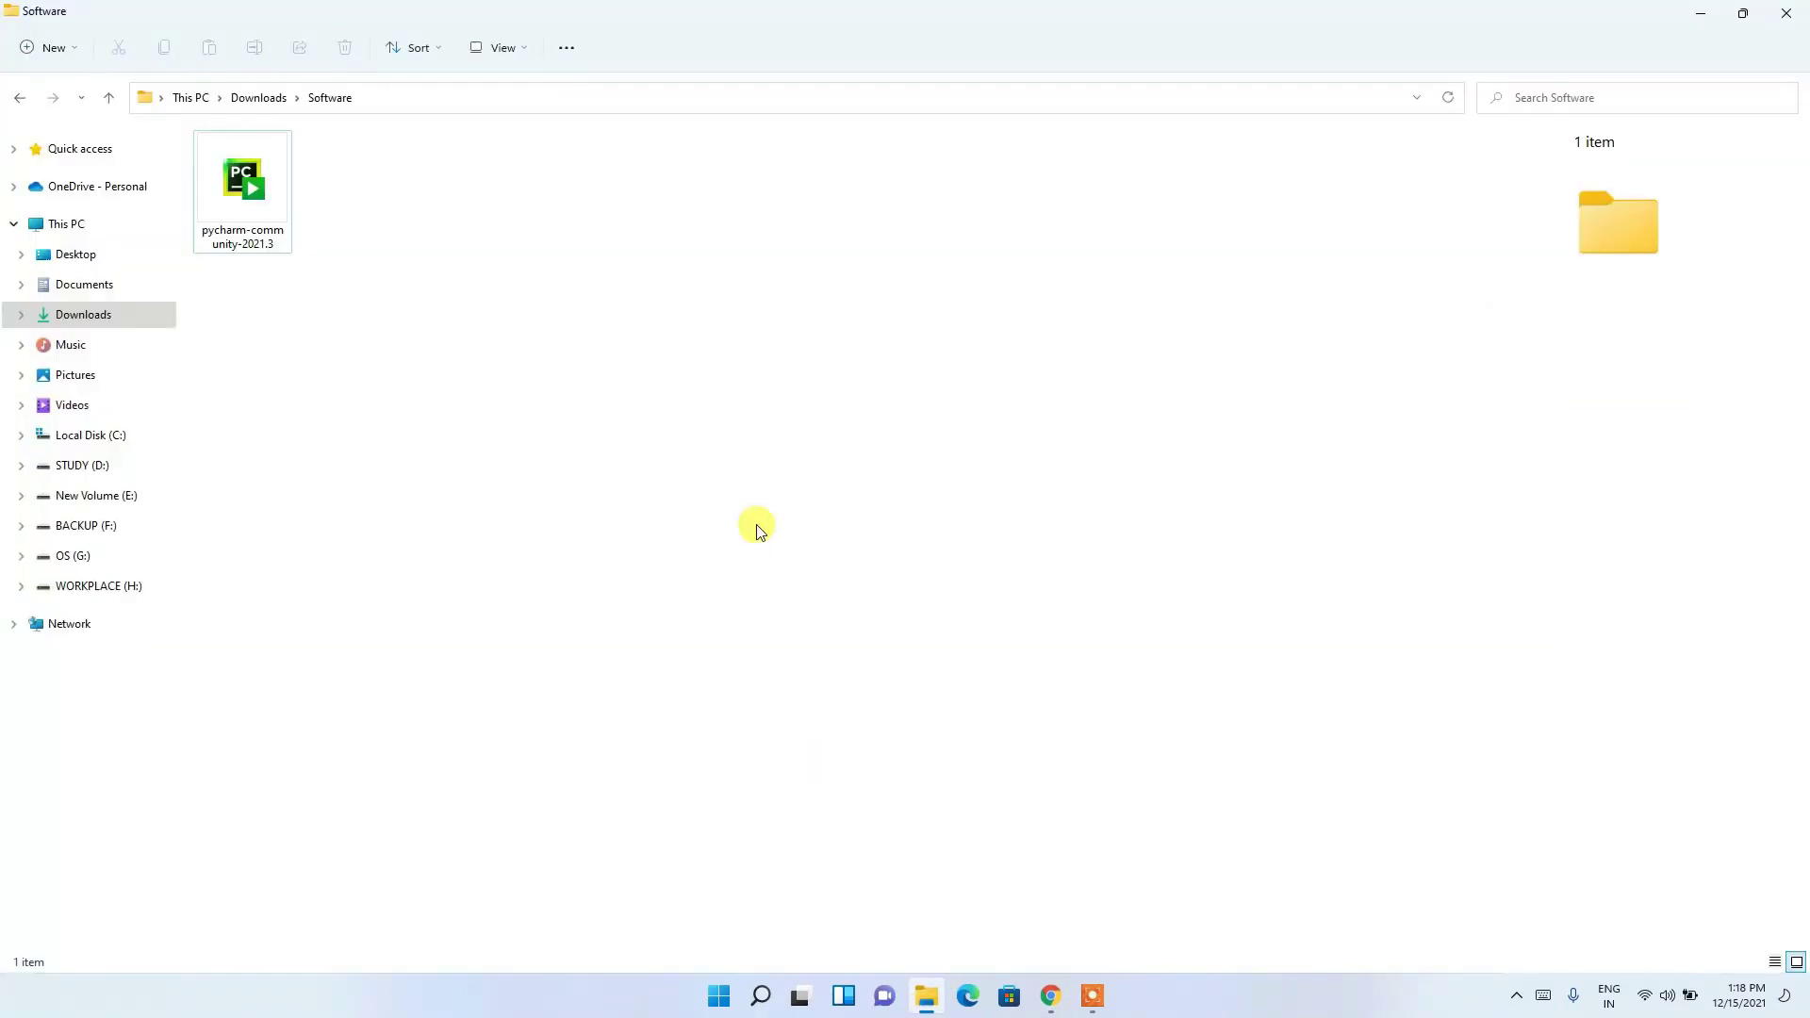
click(259, 162)
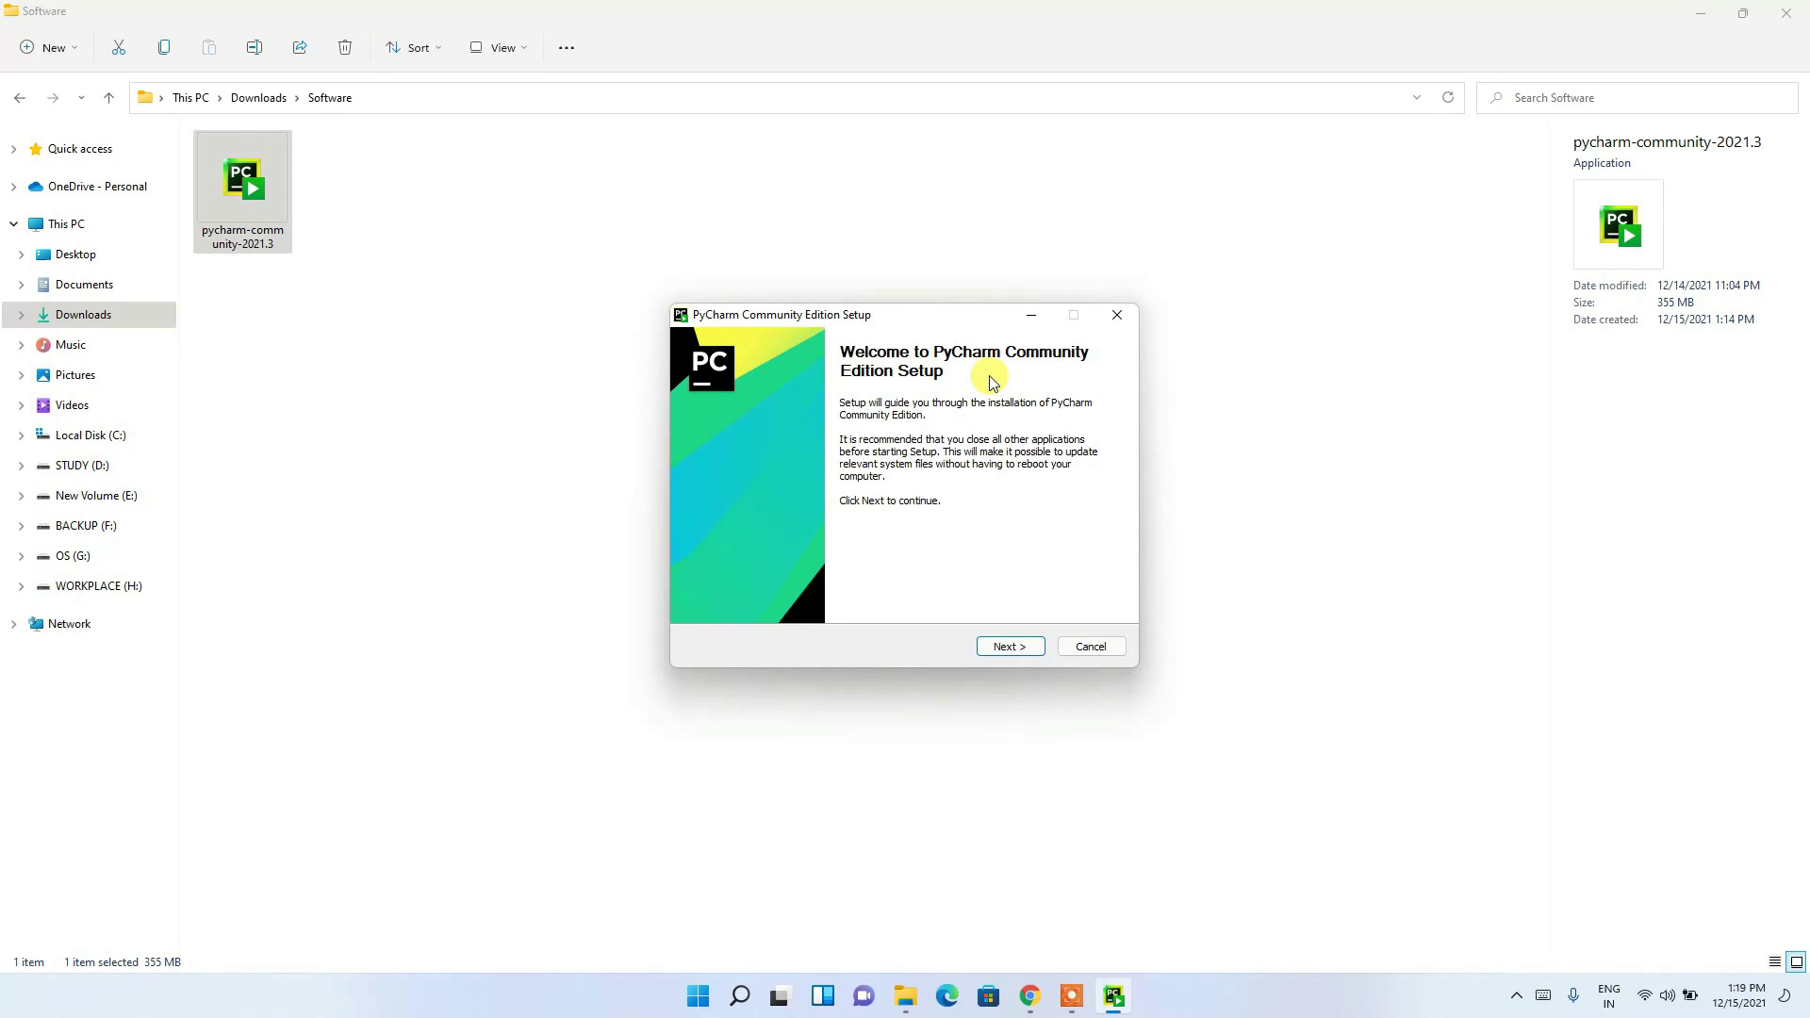
- Hide File Explorer, pass the setup welcome page and review the default JetBrains destination folder
click(1695, 12)
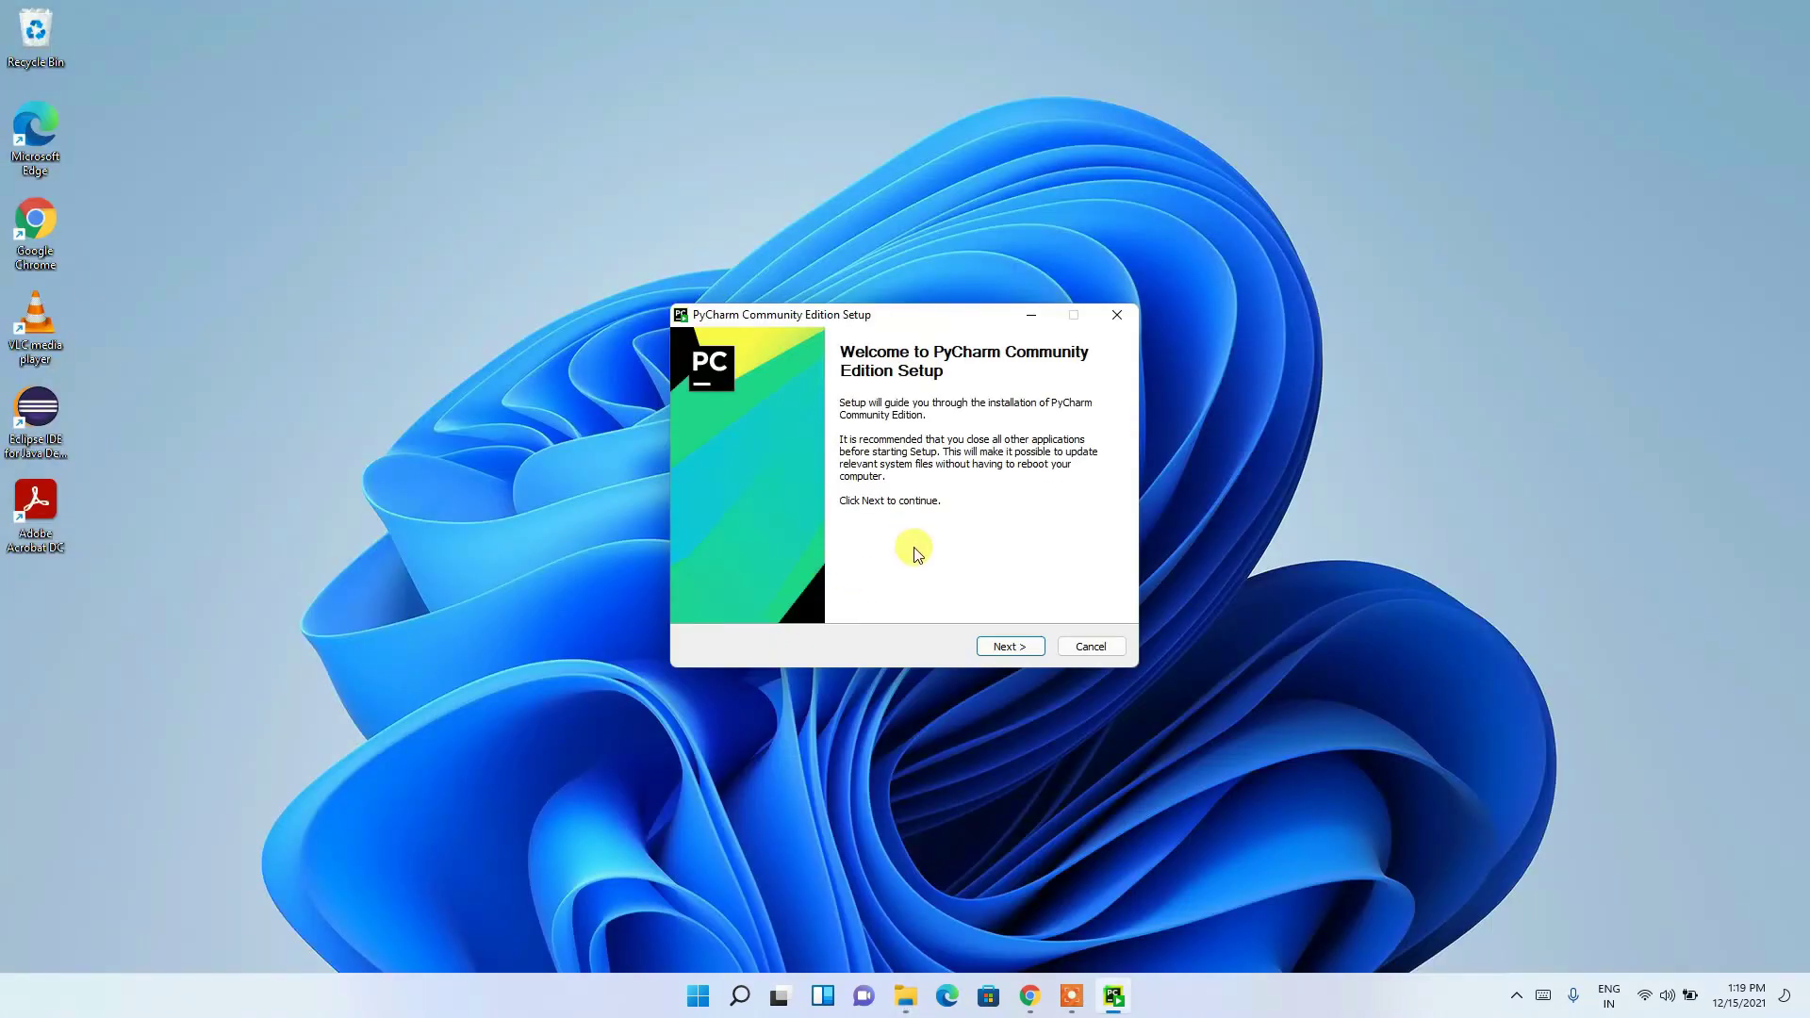
click(1027, 647)
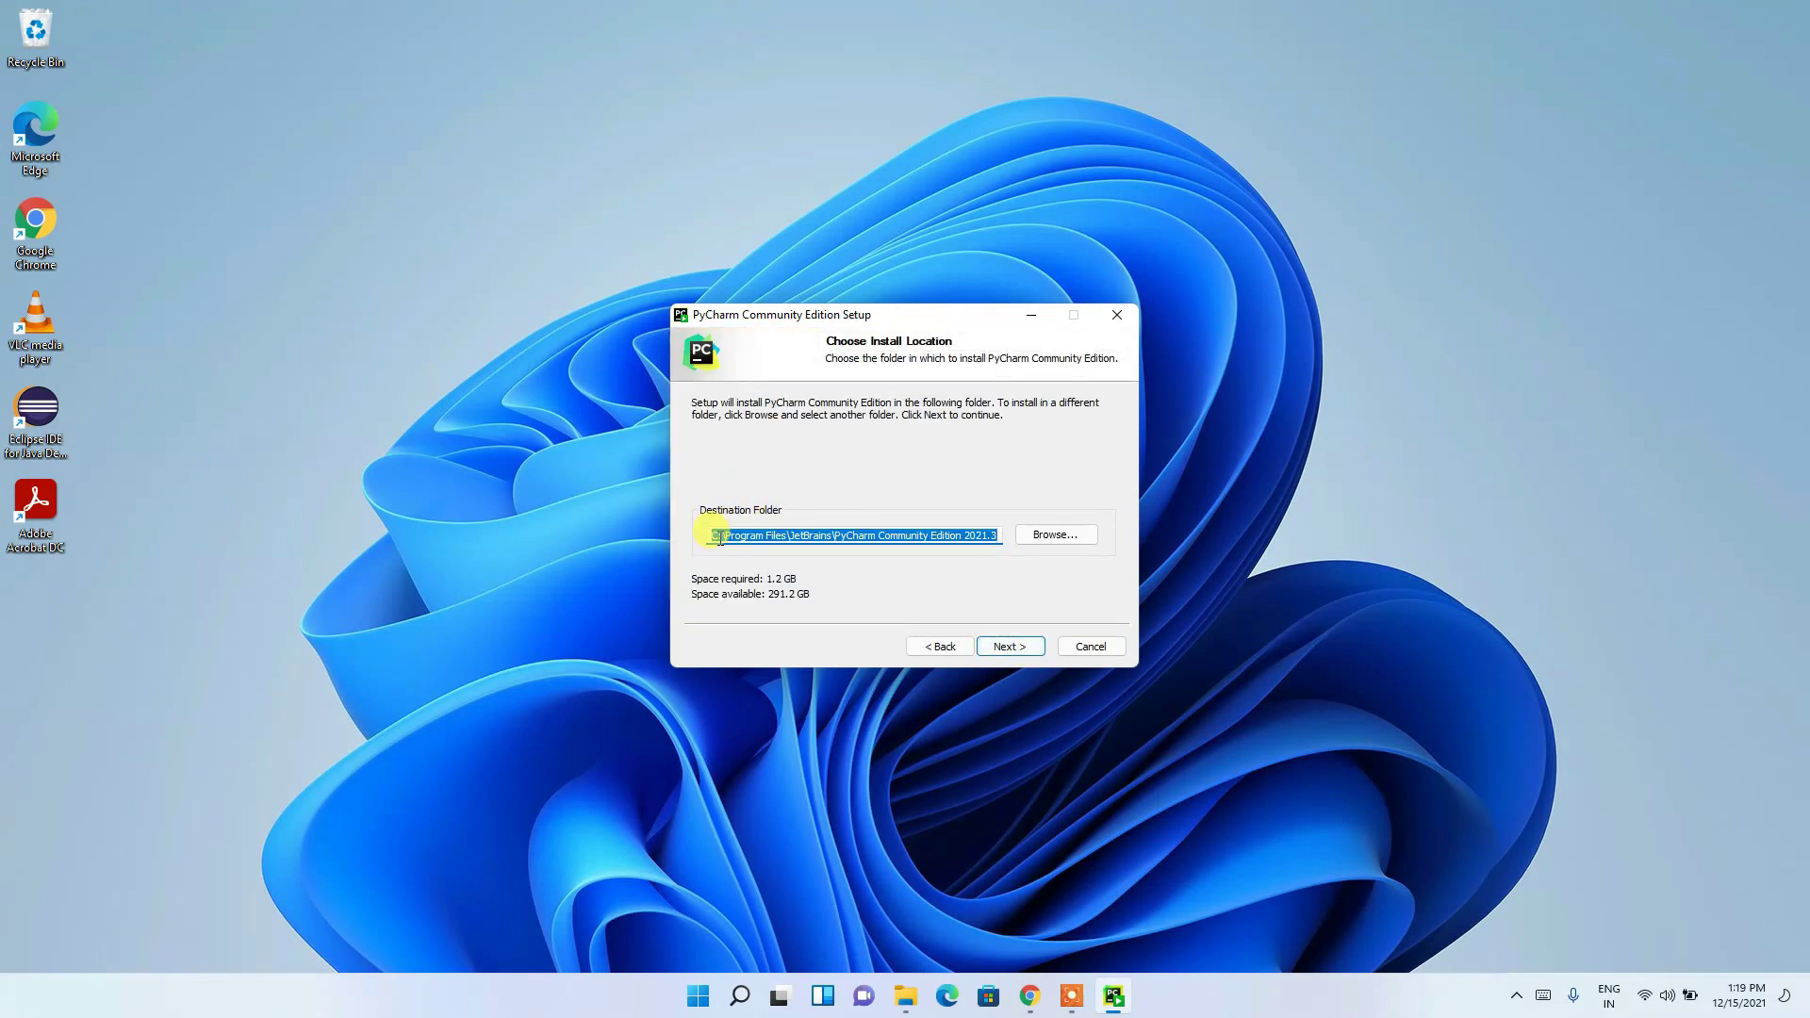
drag(716, 534, 1121, 514)
- Keep the default location, enable 'Open Folder as Project' and 'bin' on PATH, and install
click(1022, 645)
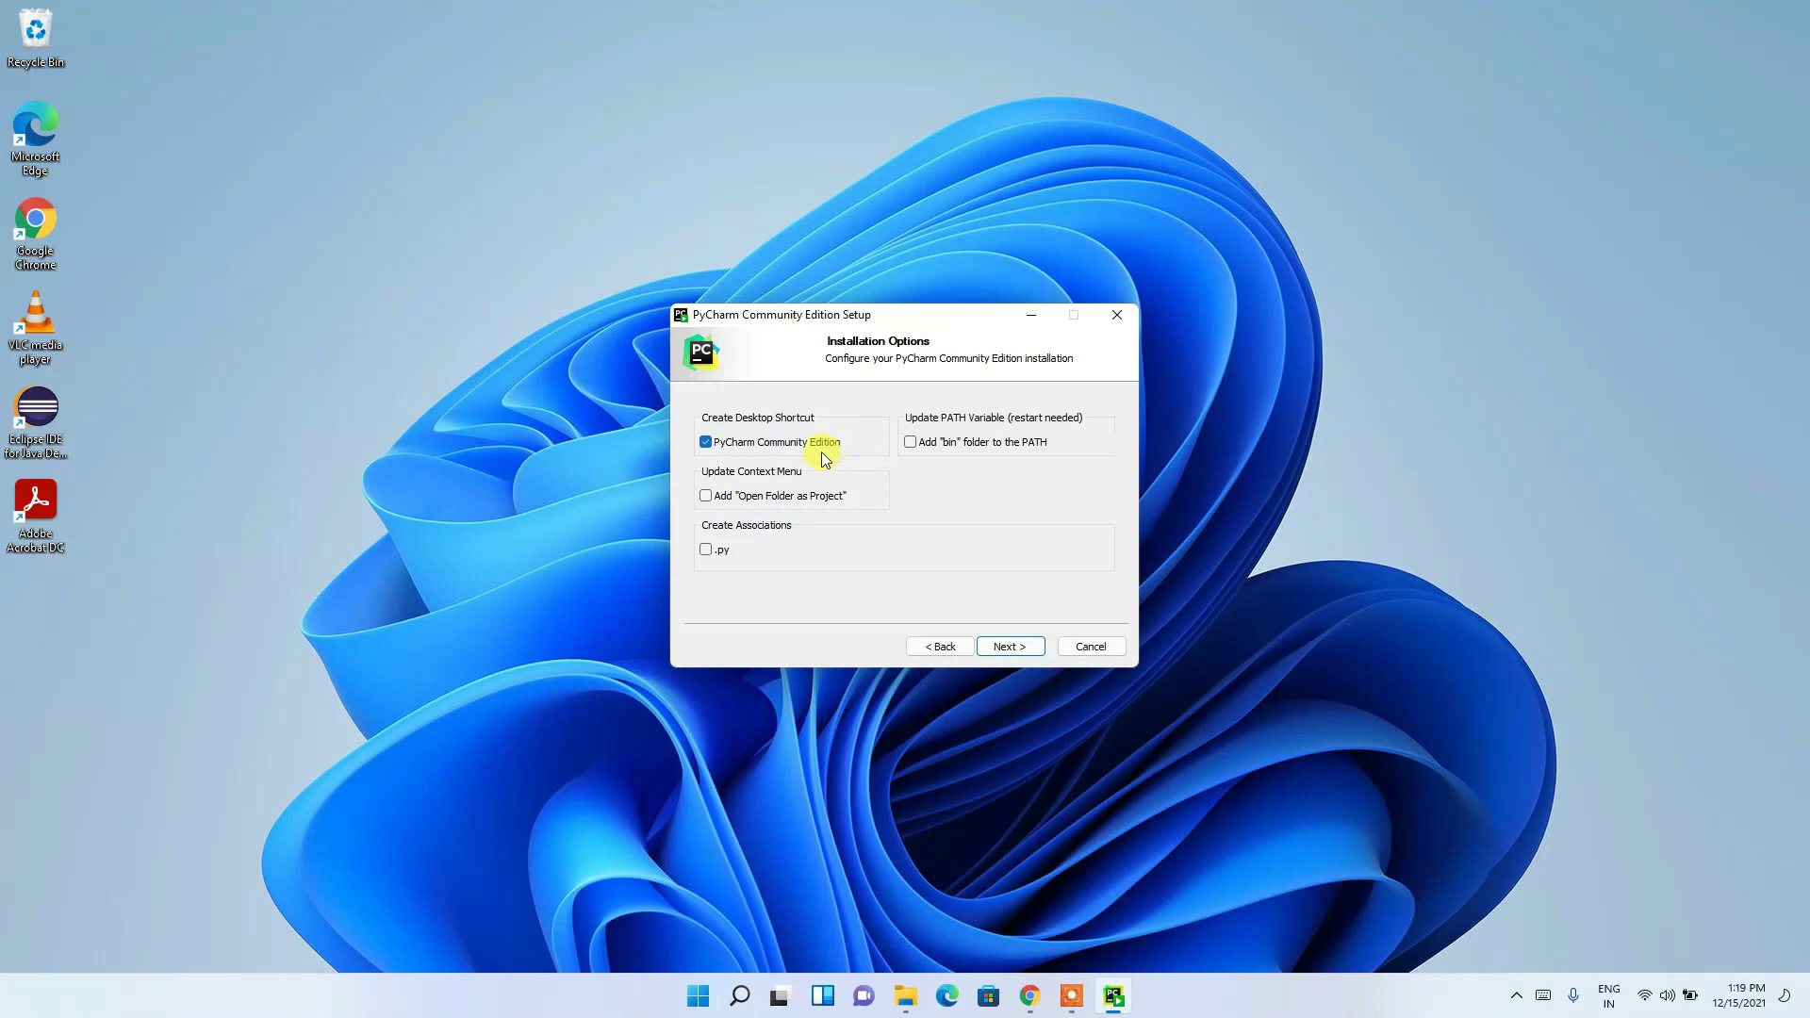
click(771, 496)
click(995, 444)
click(1023, 650)
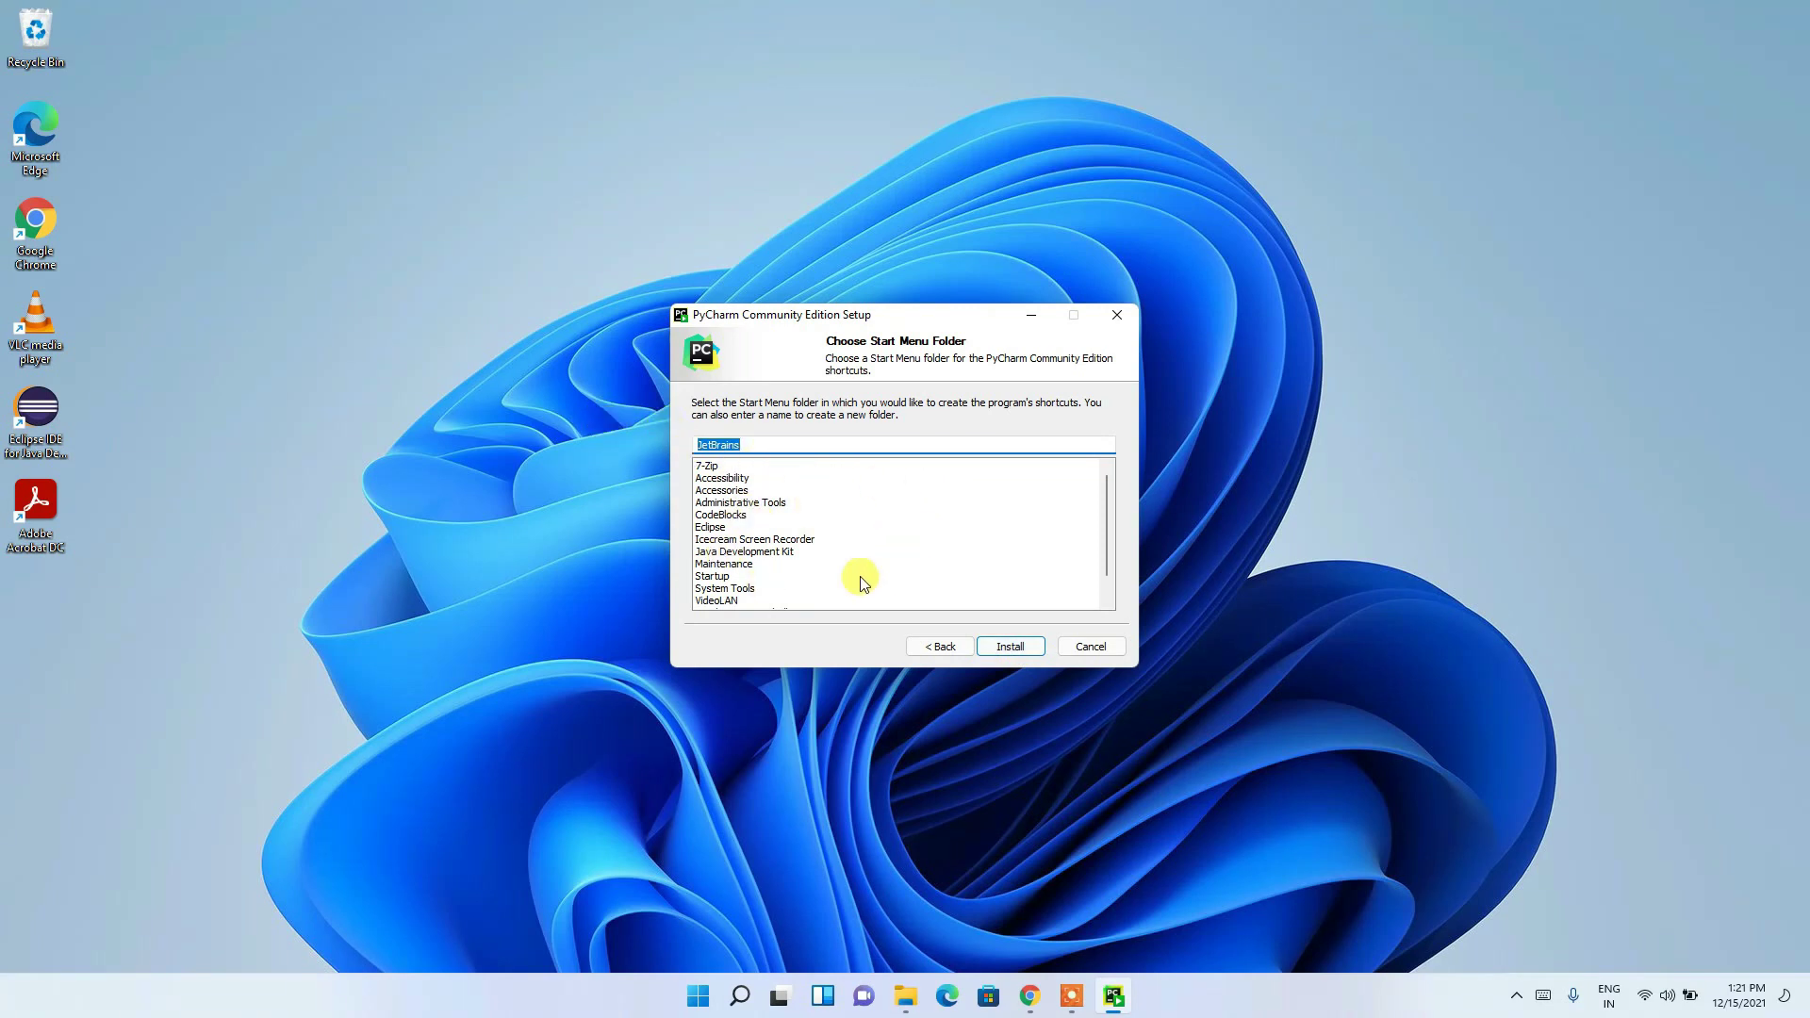
click(1010, 647)
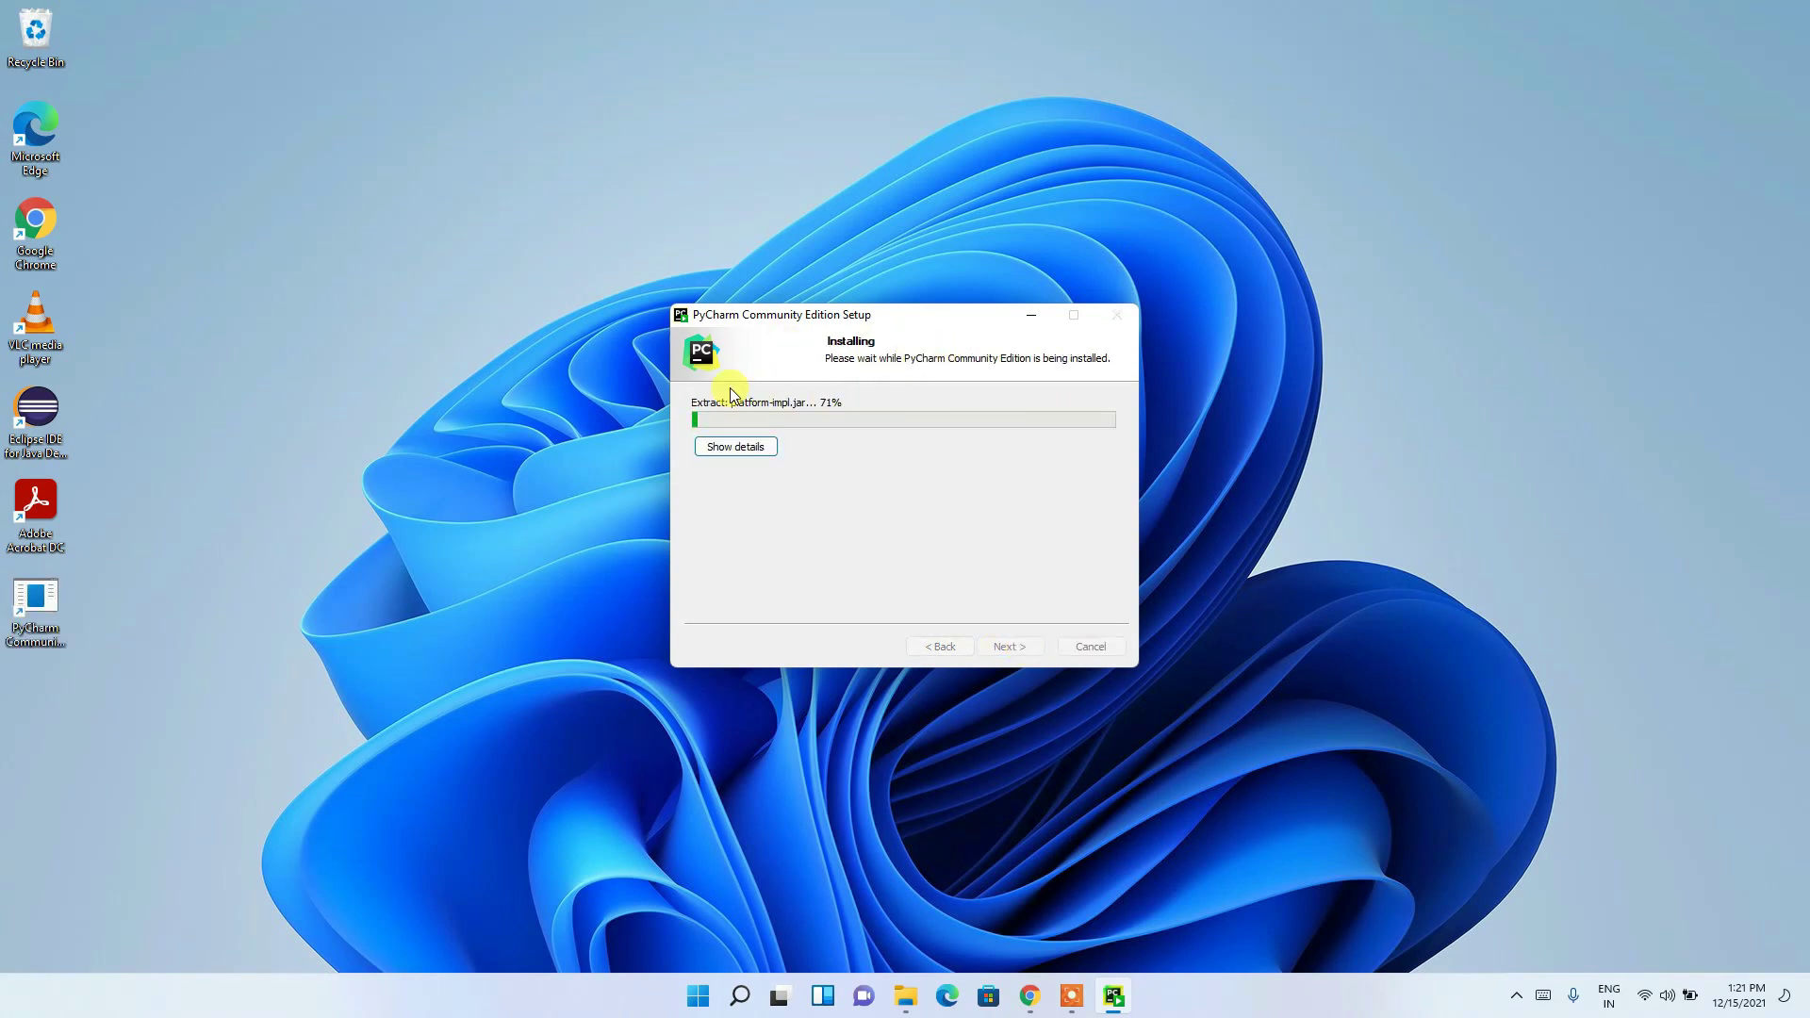
- Show the installation details, then choose 'Reboot now' on the Completing page
click(739, 445)
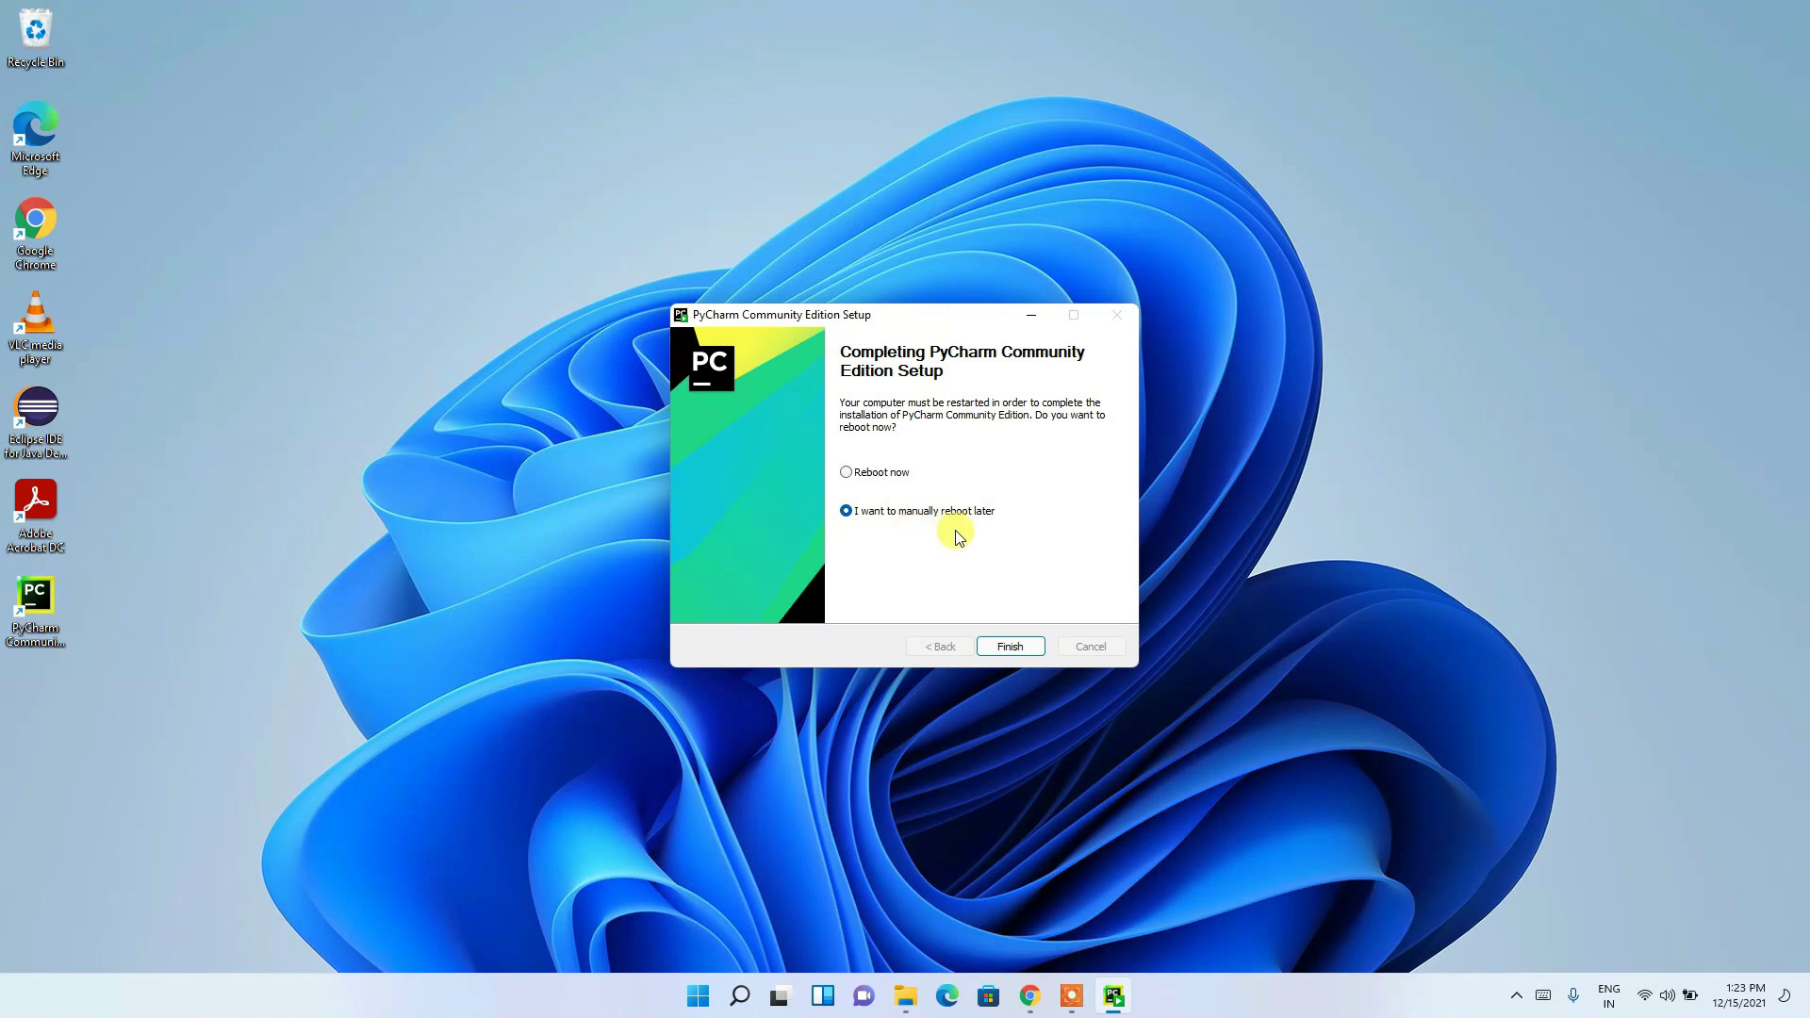
click(889, 476)
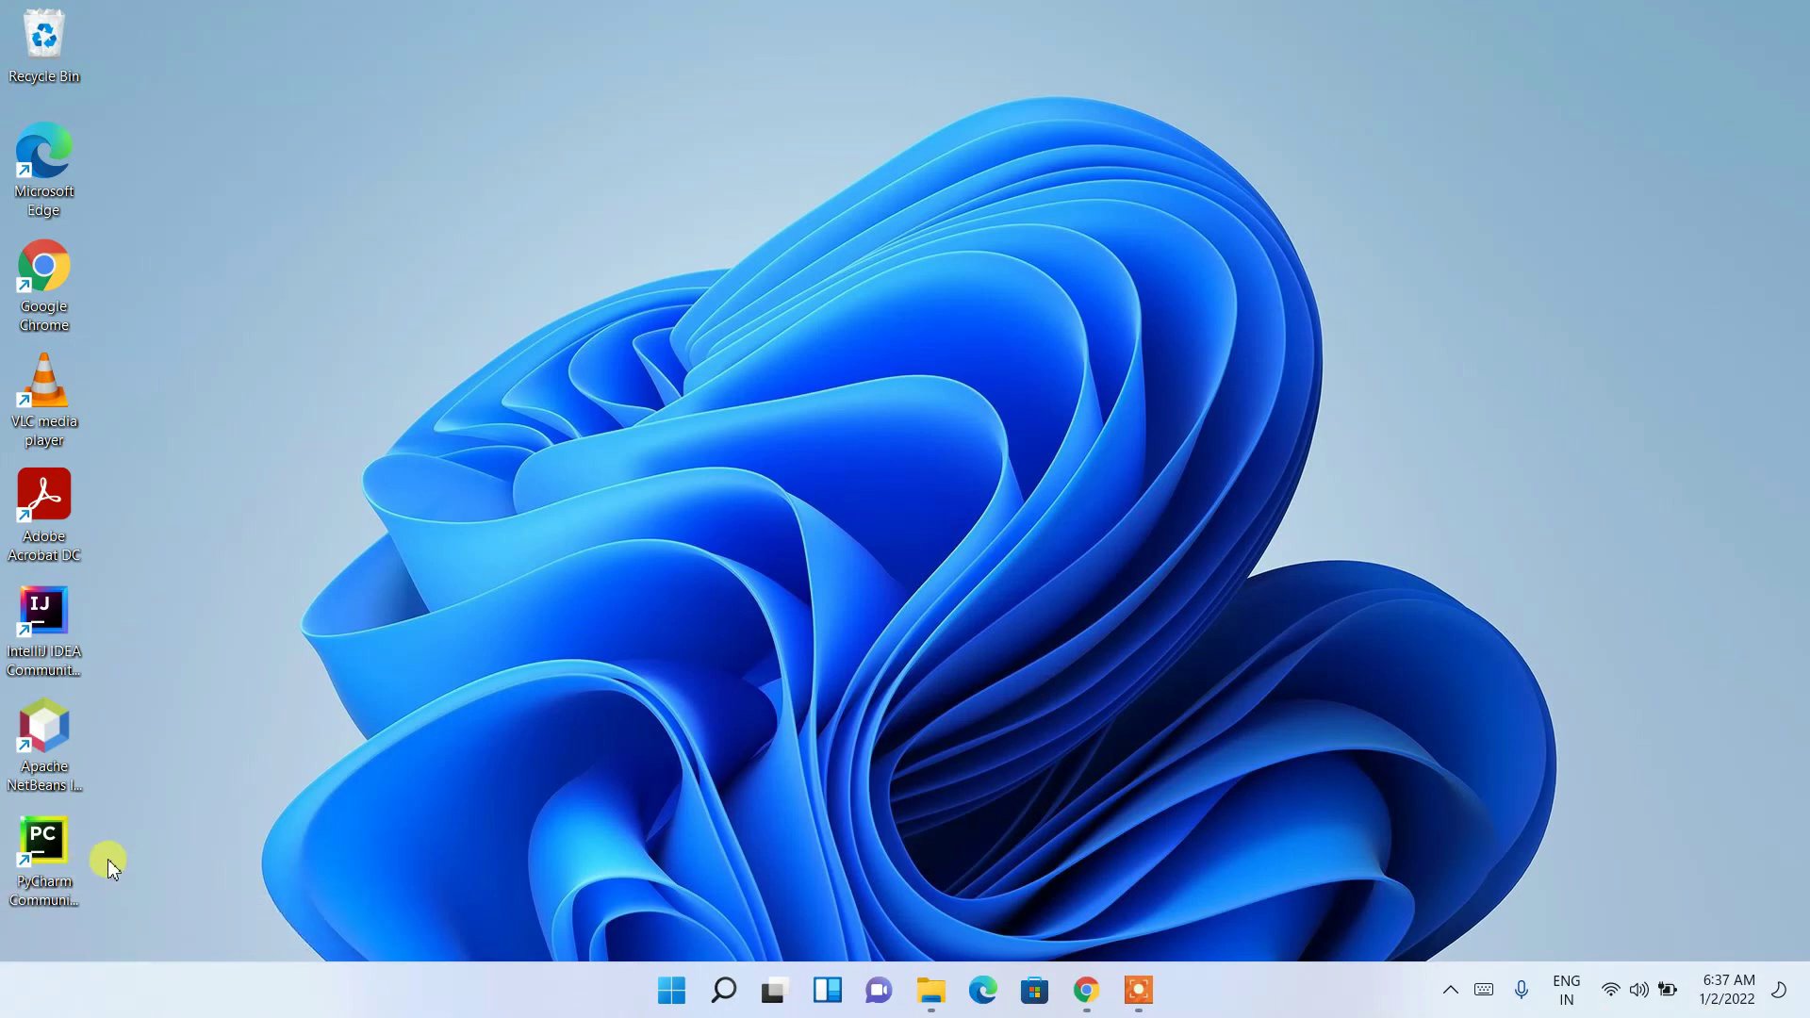
- Launch PyCharm Community Edition 2021.3 from its desktop shortcut
click(57, 900)
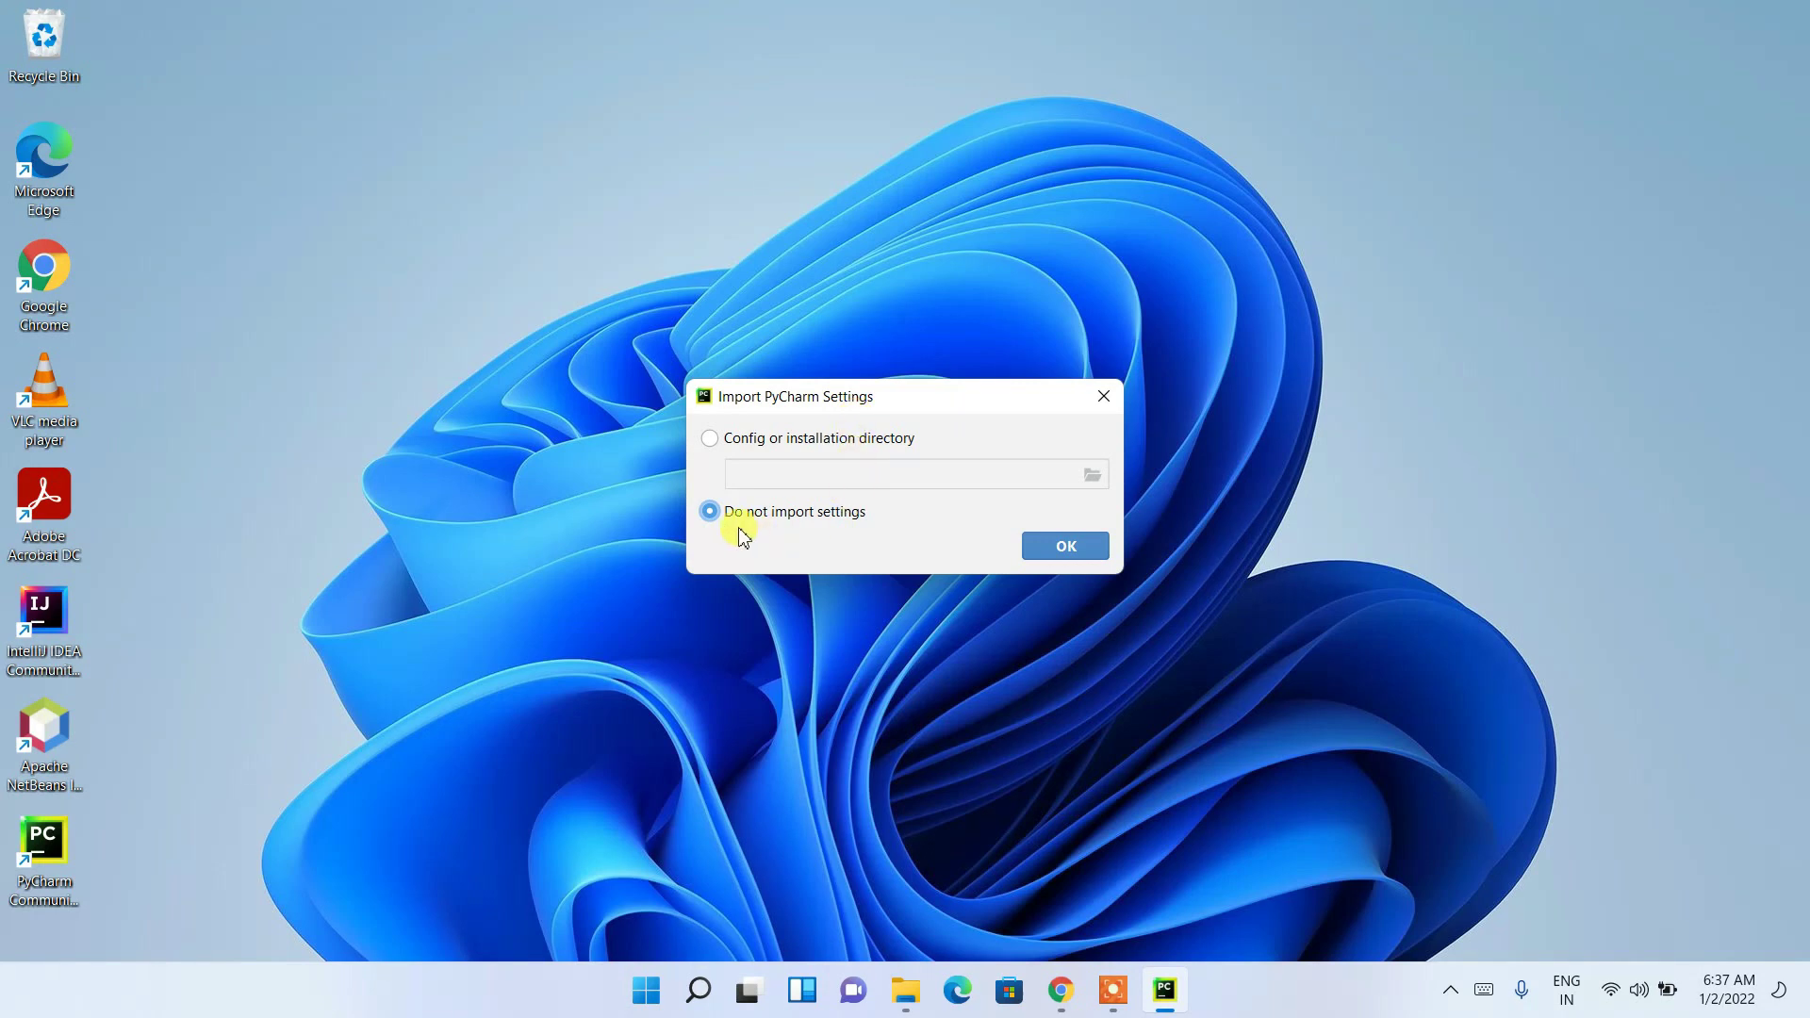
- Choose 'Do not import settings' and confirm with OK
click(1063, 546)
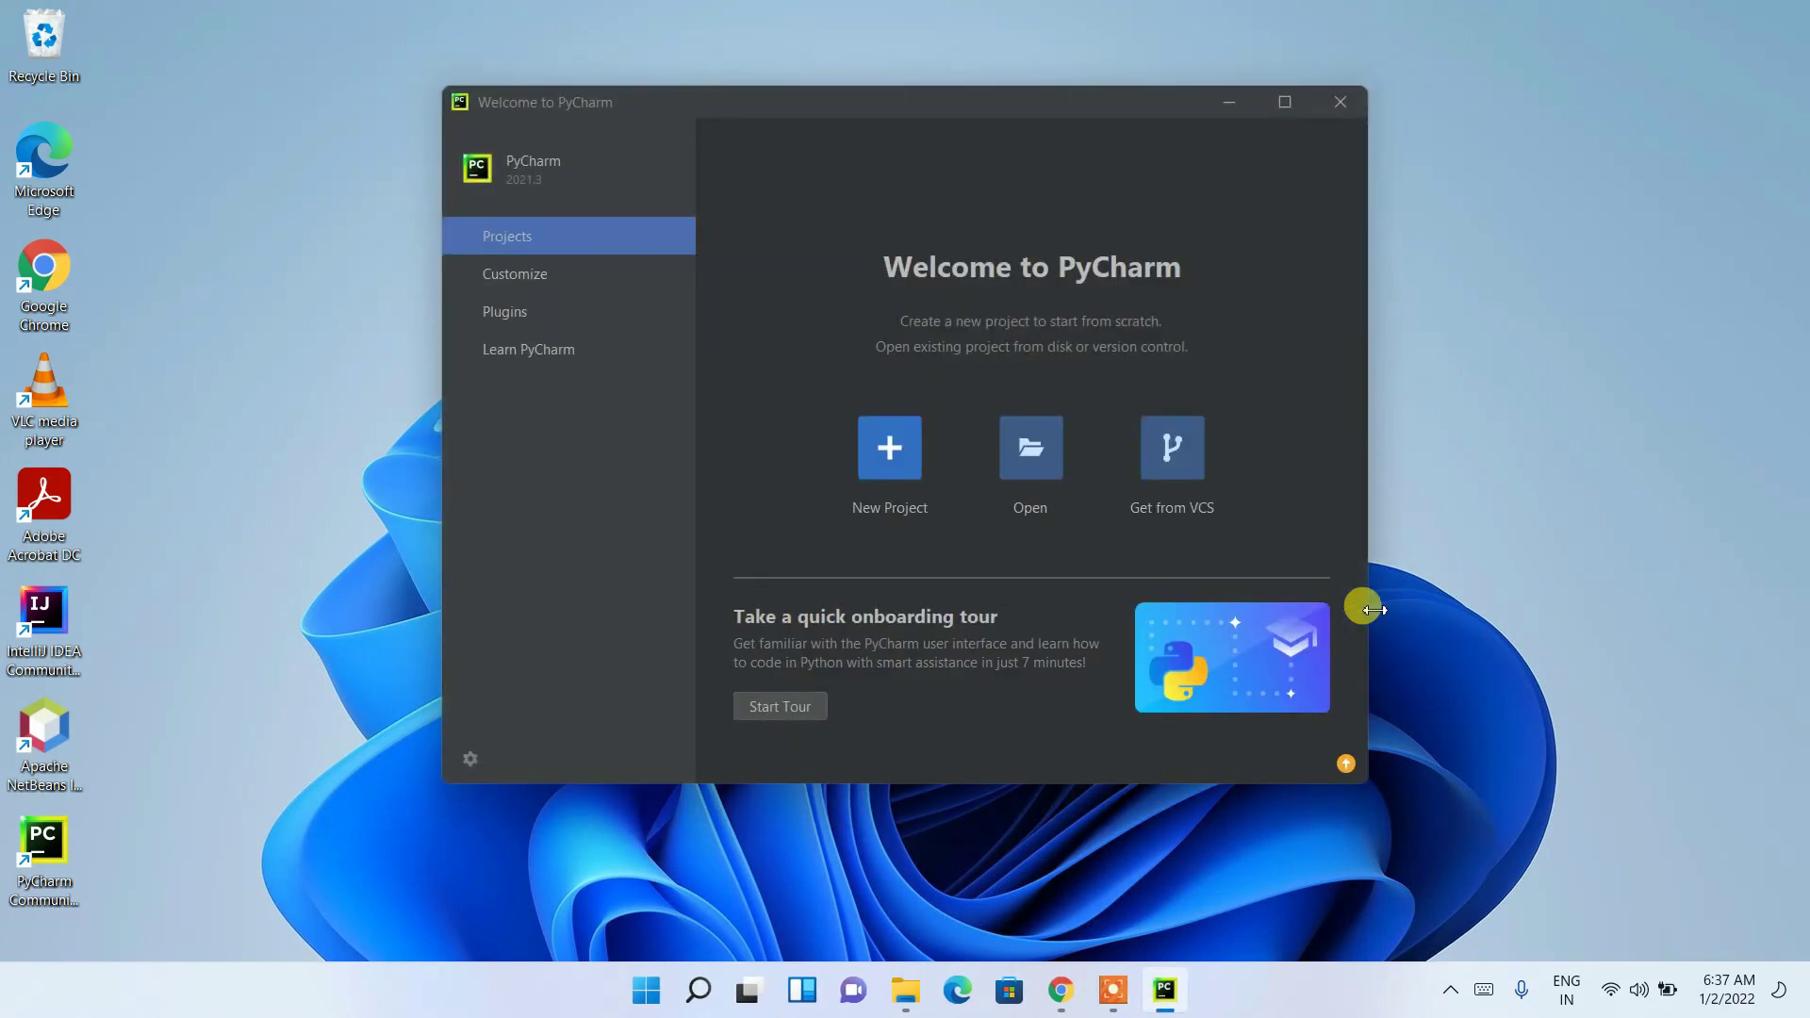
- Maximize the Welcome to PyCharm window and start creating a new project
click(1288, 100)
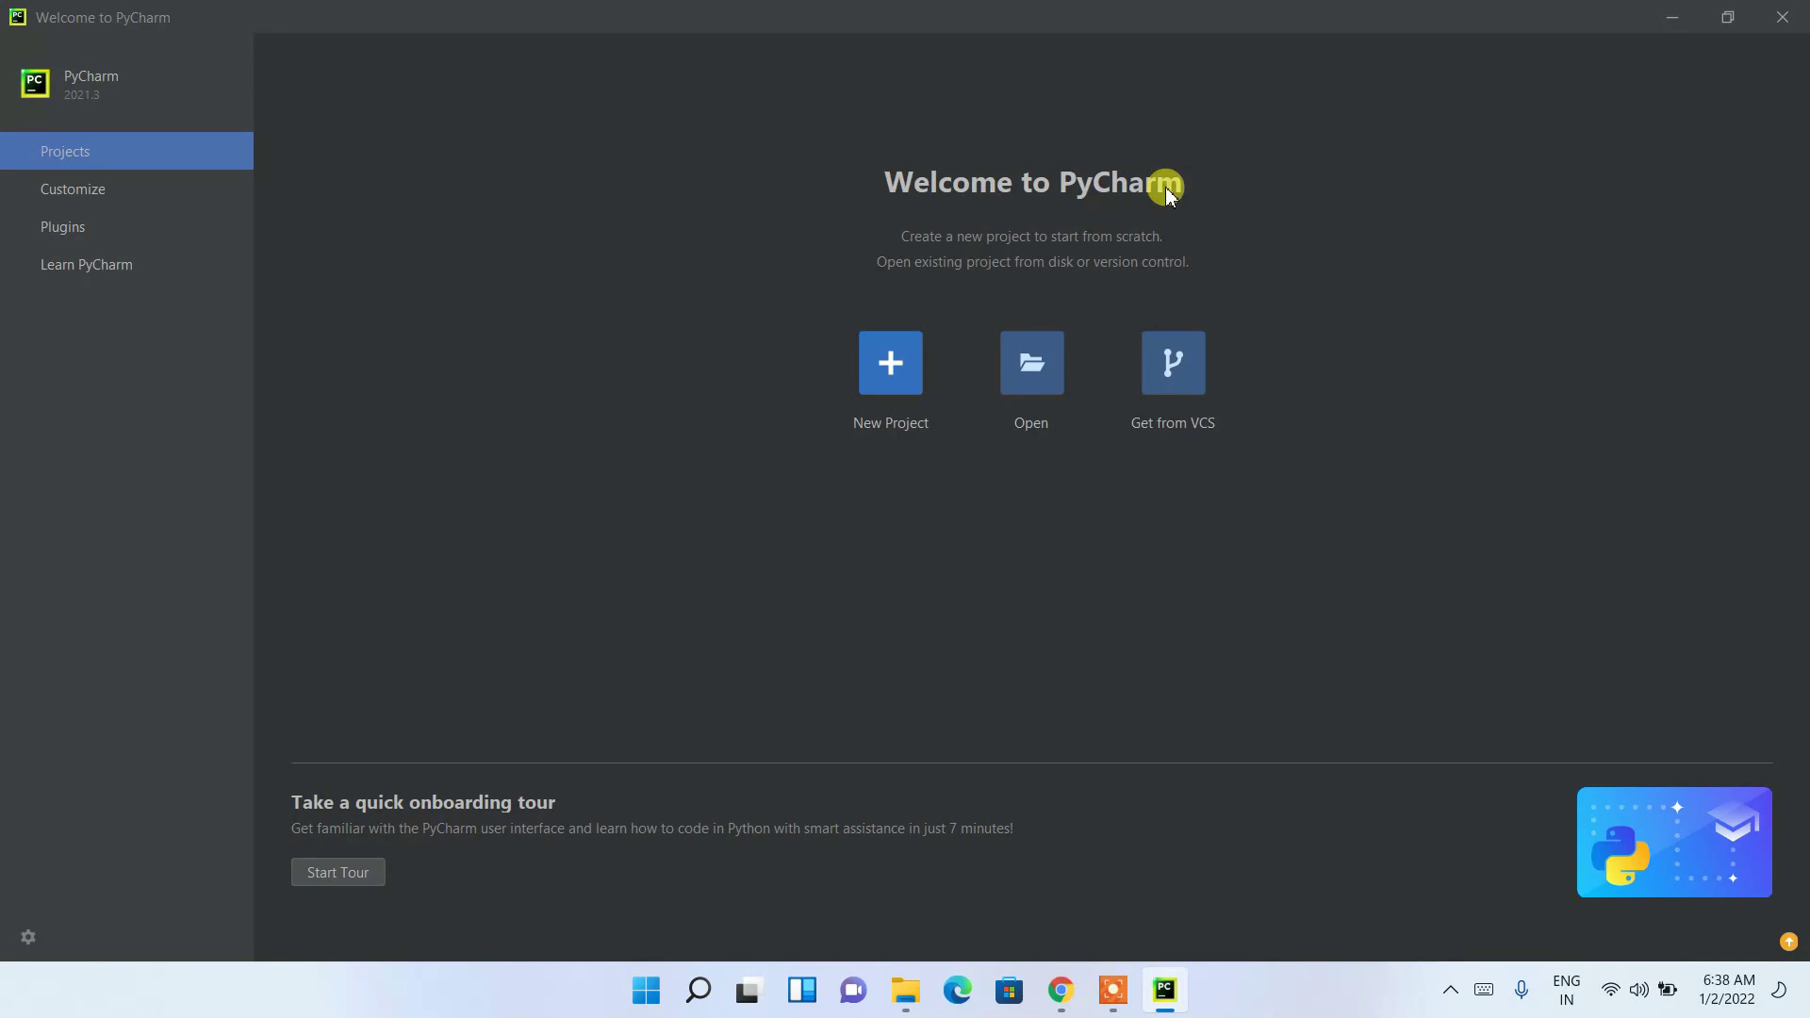
click(895, 368)
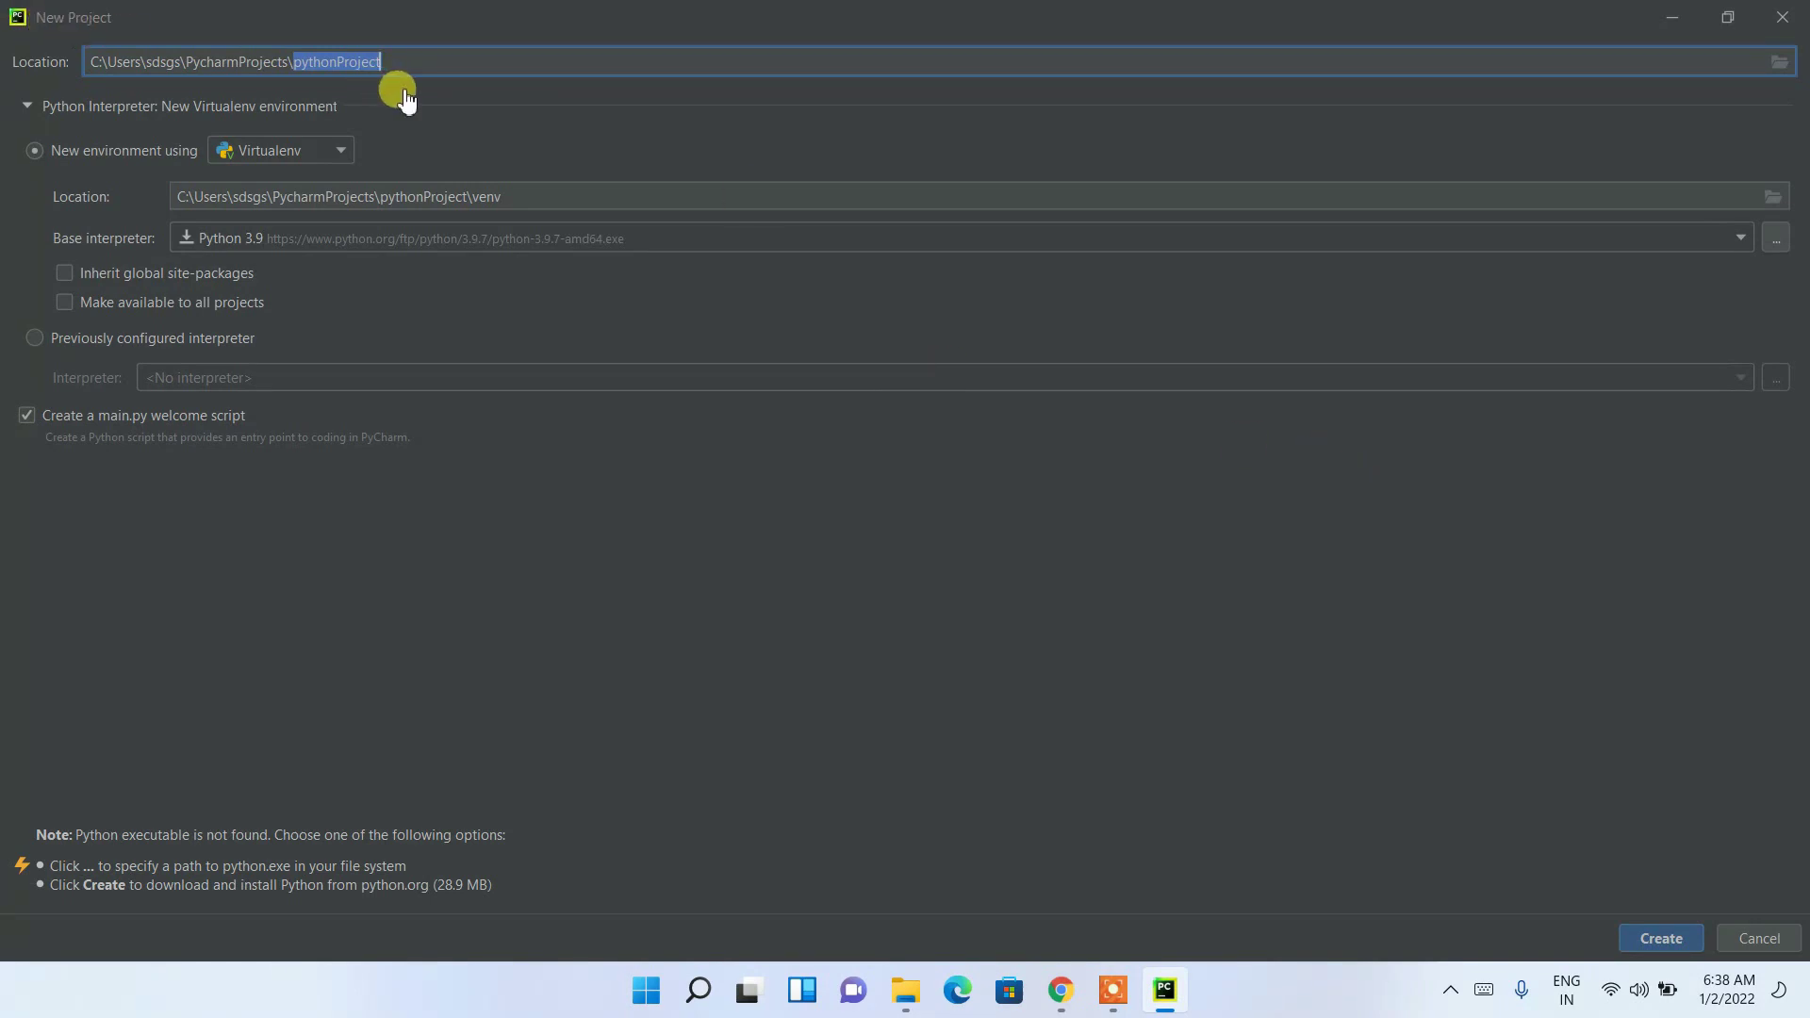
- Name the new project HelloWorld and confirm its virtual environment path ends in HelloWorld\venv
text(H)
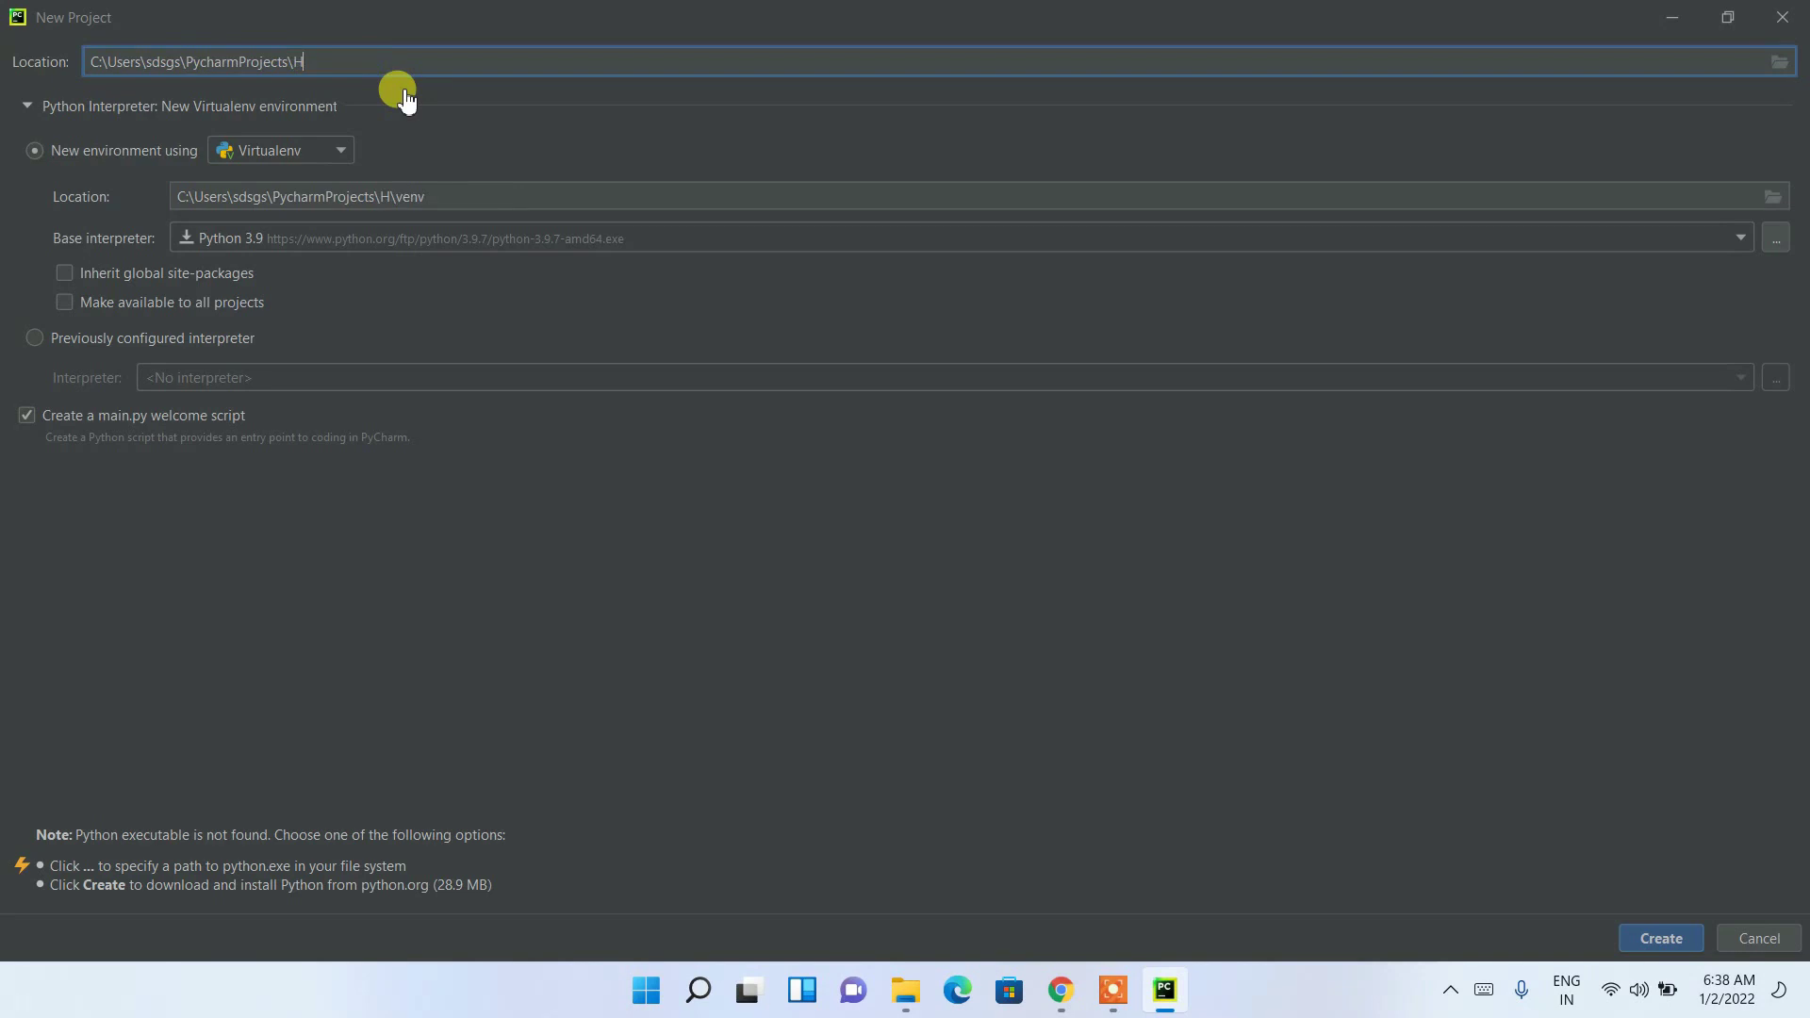
text(elloWorld)
drag(400, 61, 295, 61)
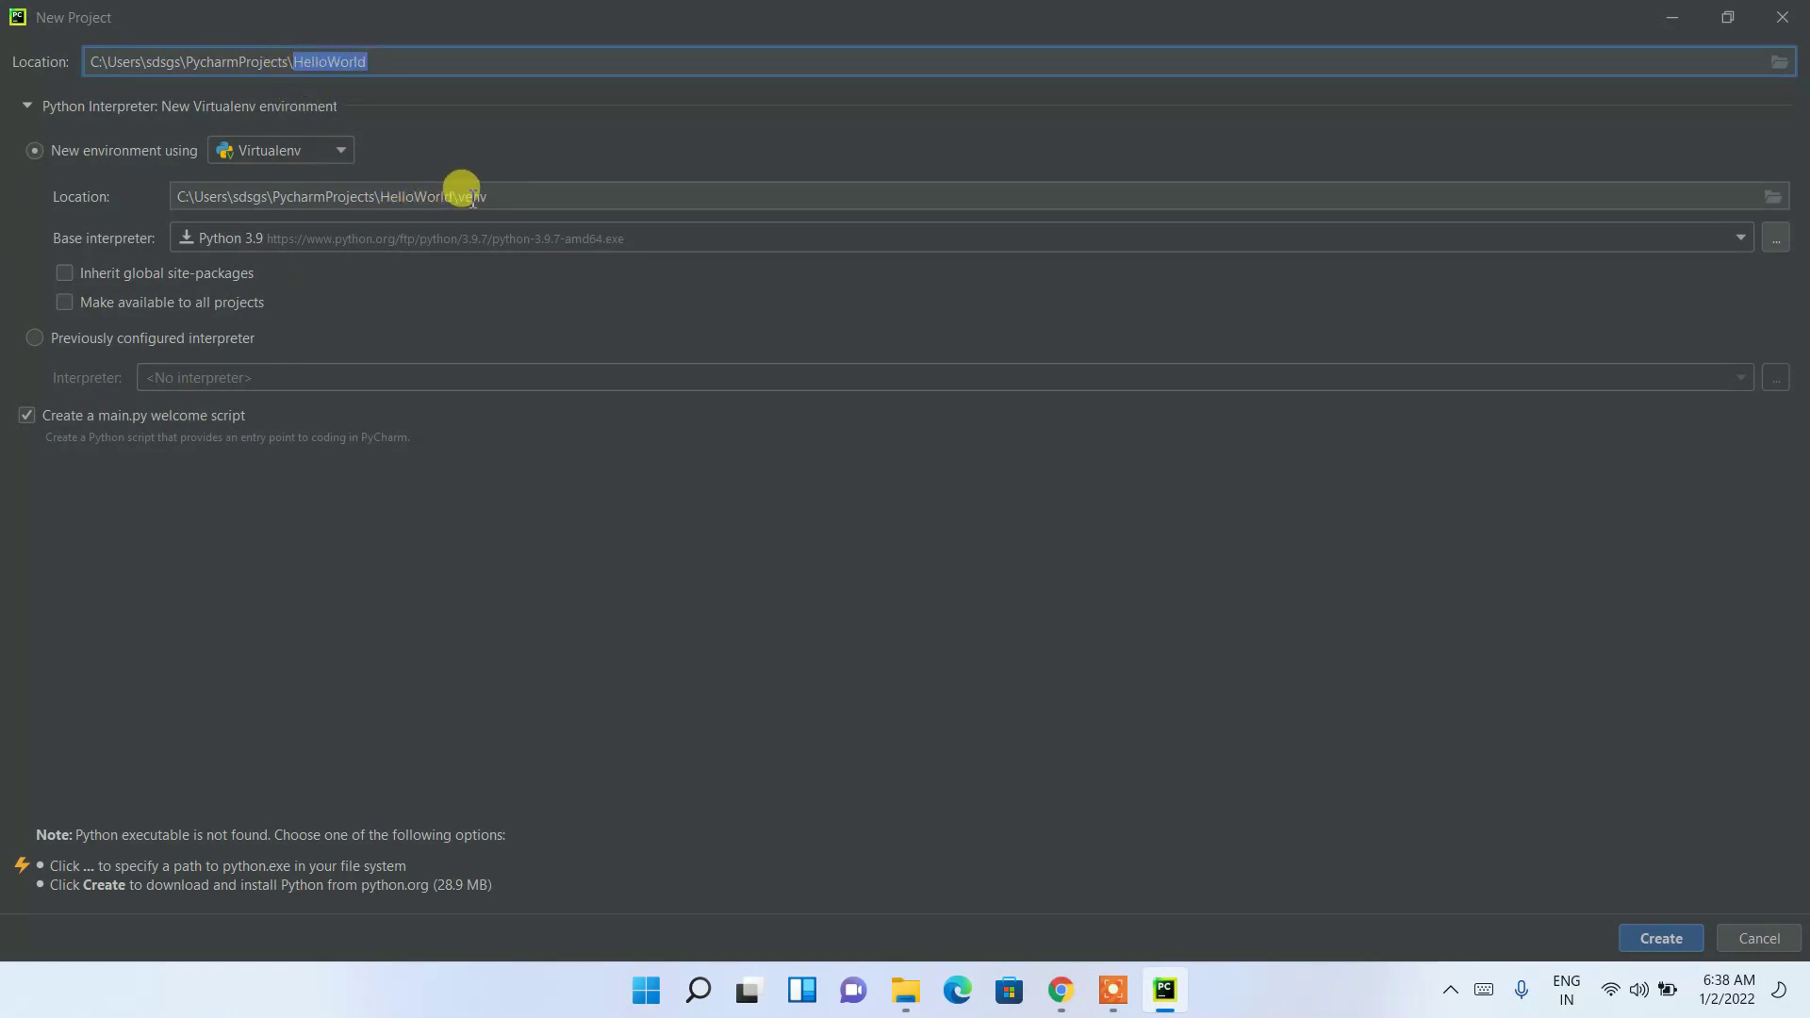
drag(518, 198, 382, 198)
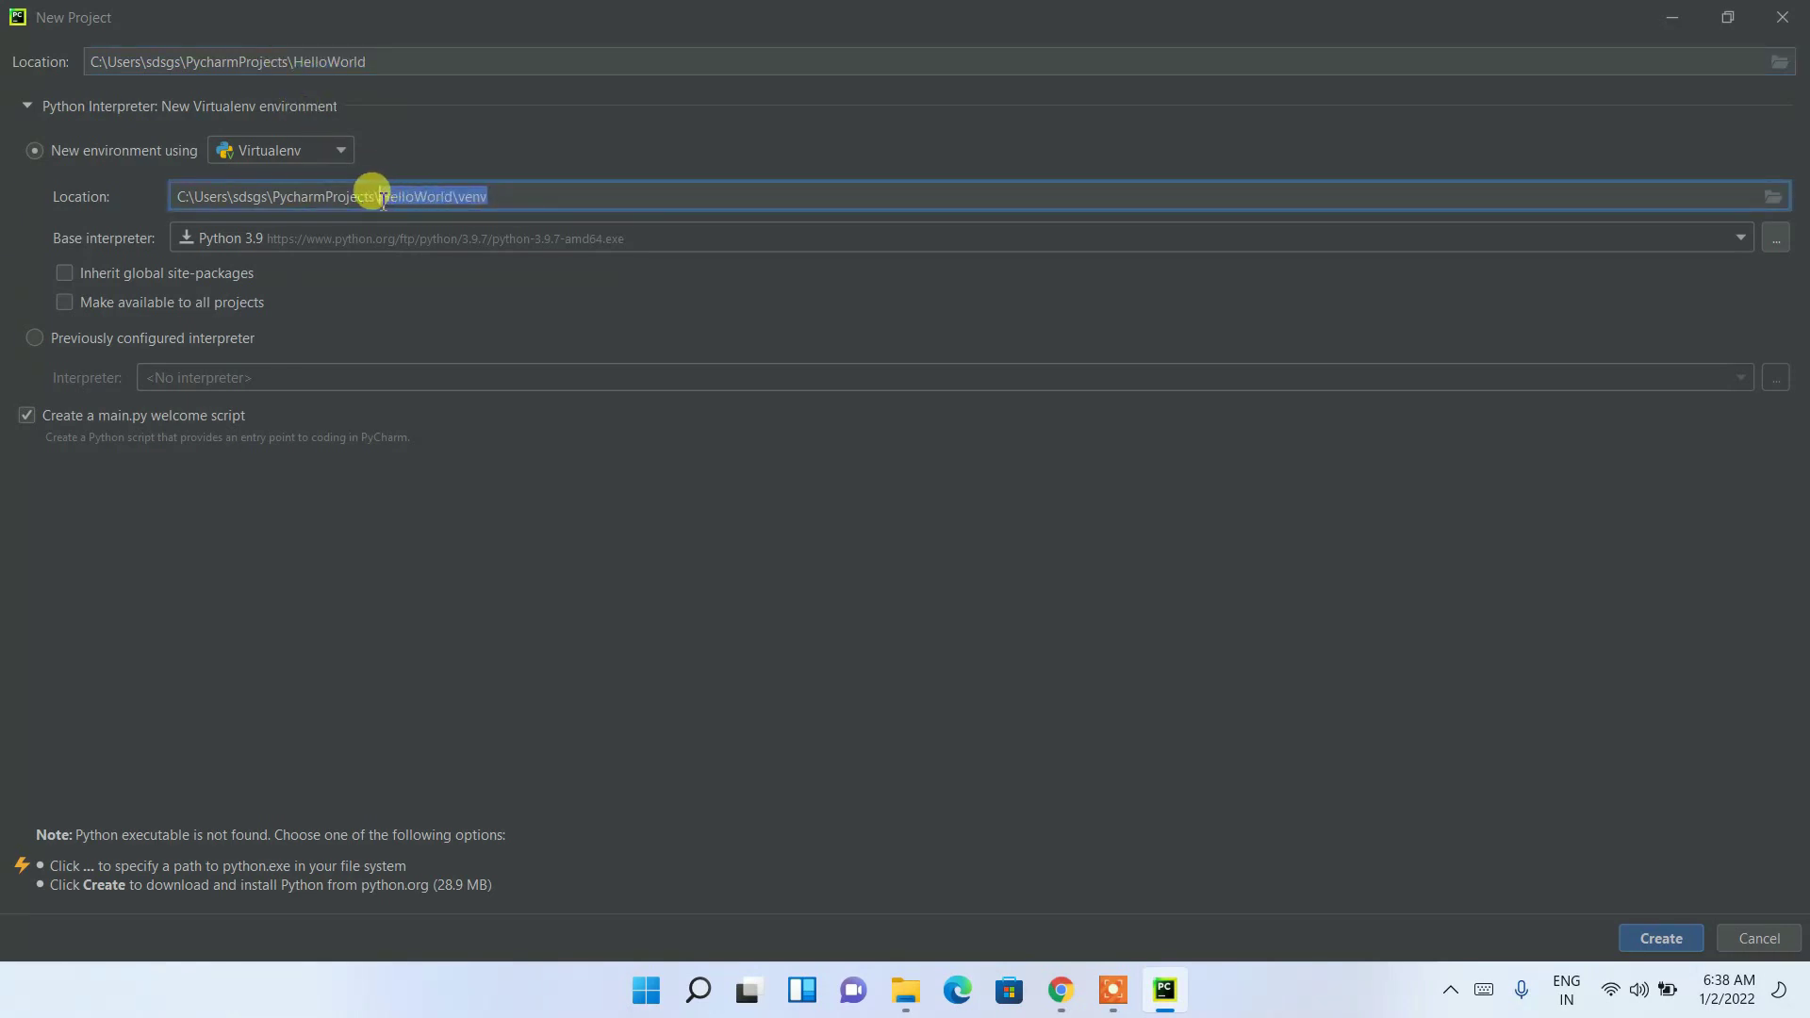
click(400, 198)
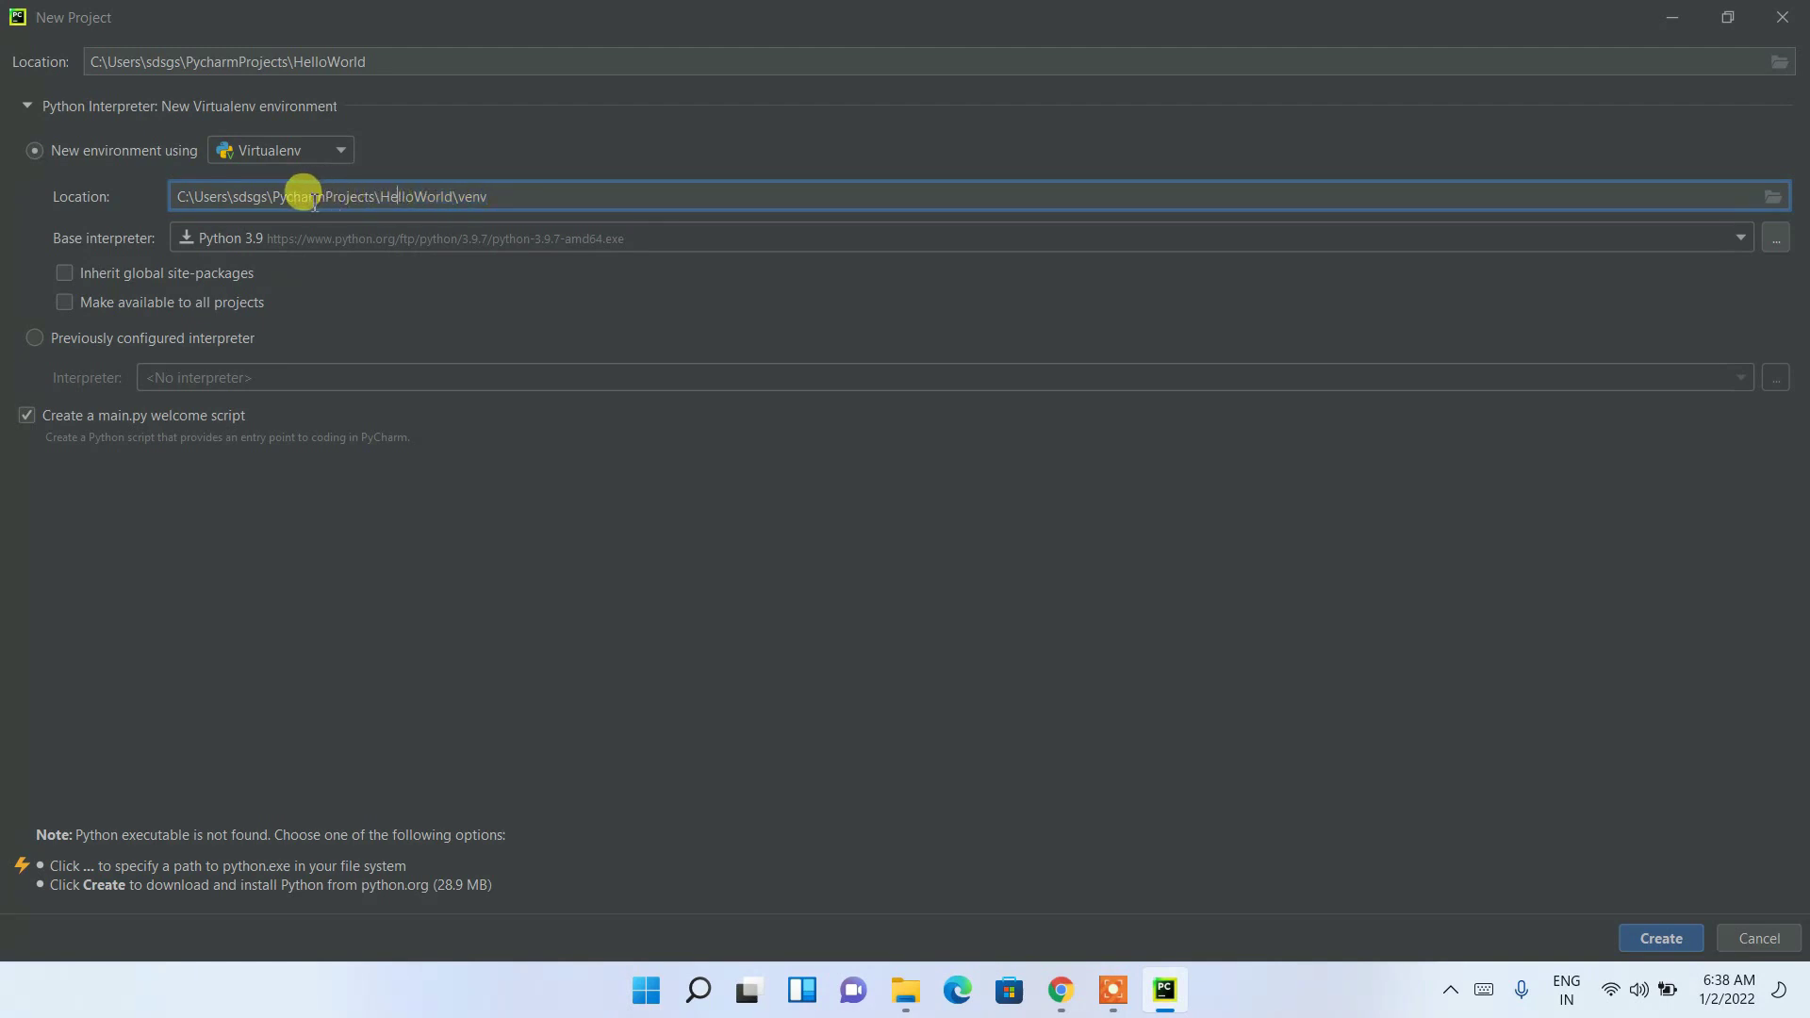
drag(277, 198, 446, 202)
click(511, 193)
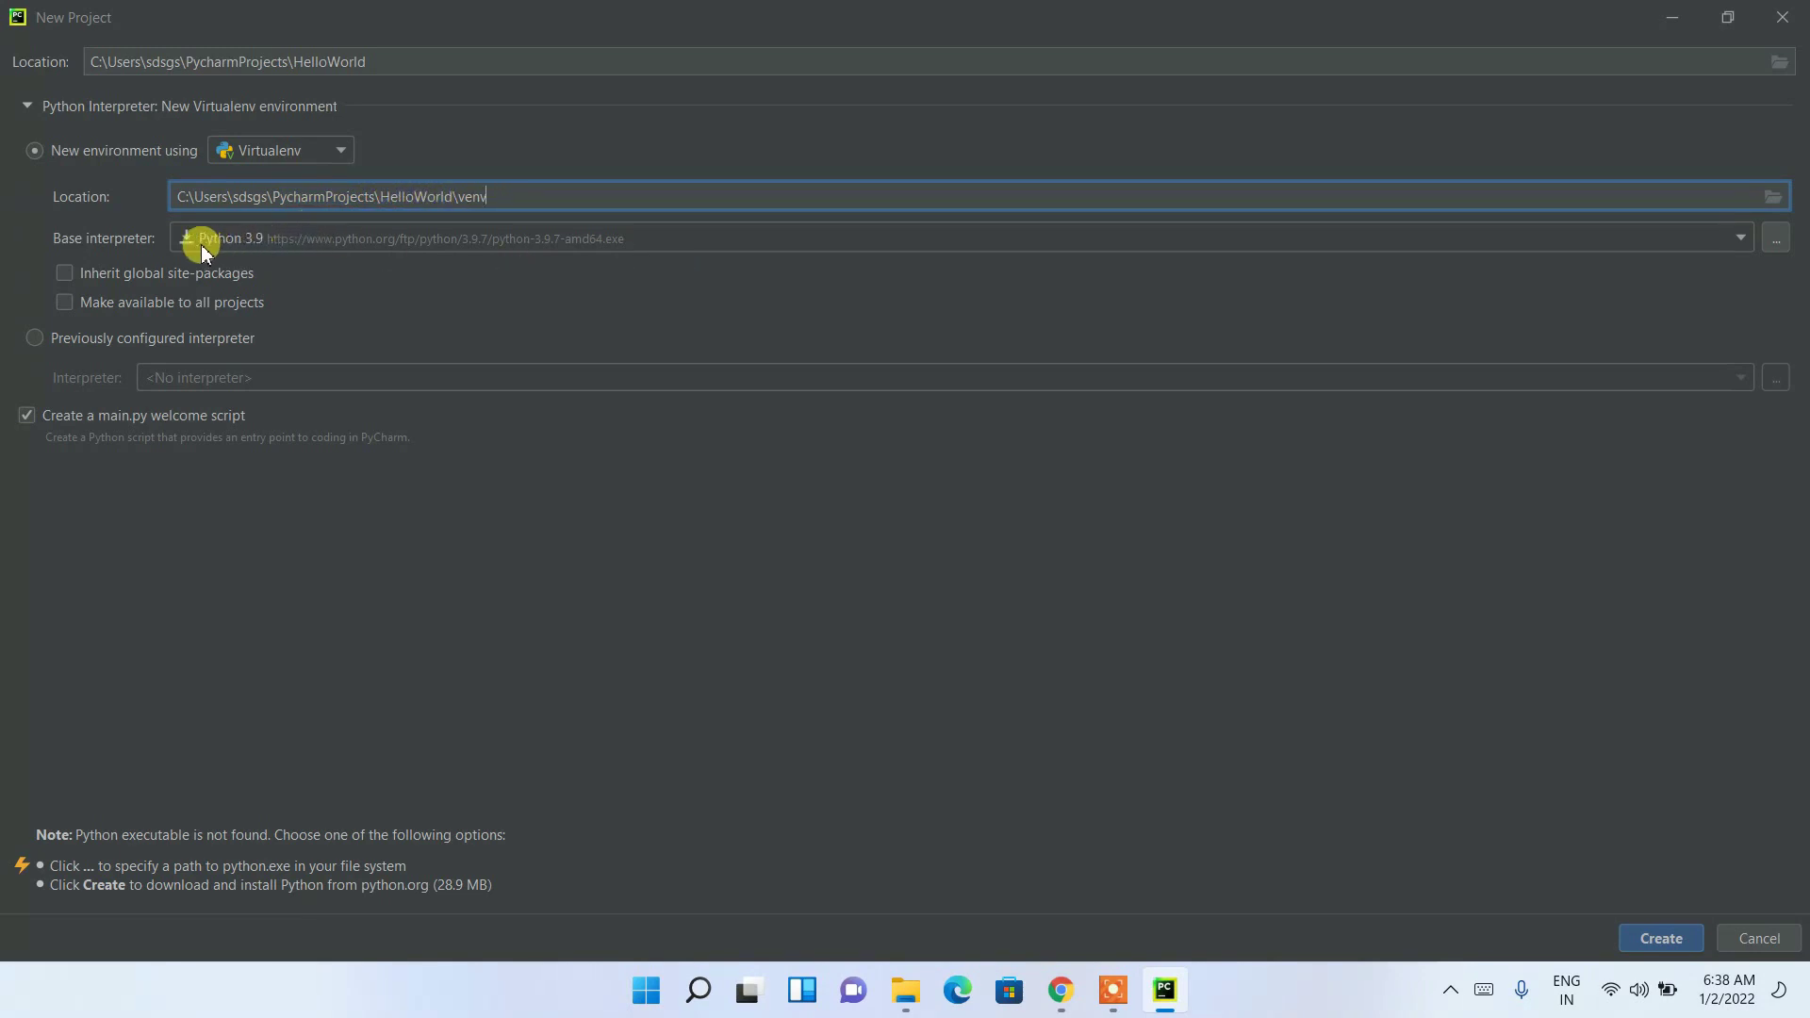
click(311, 243)
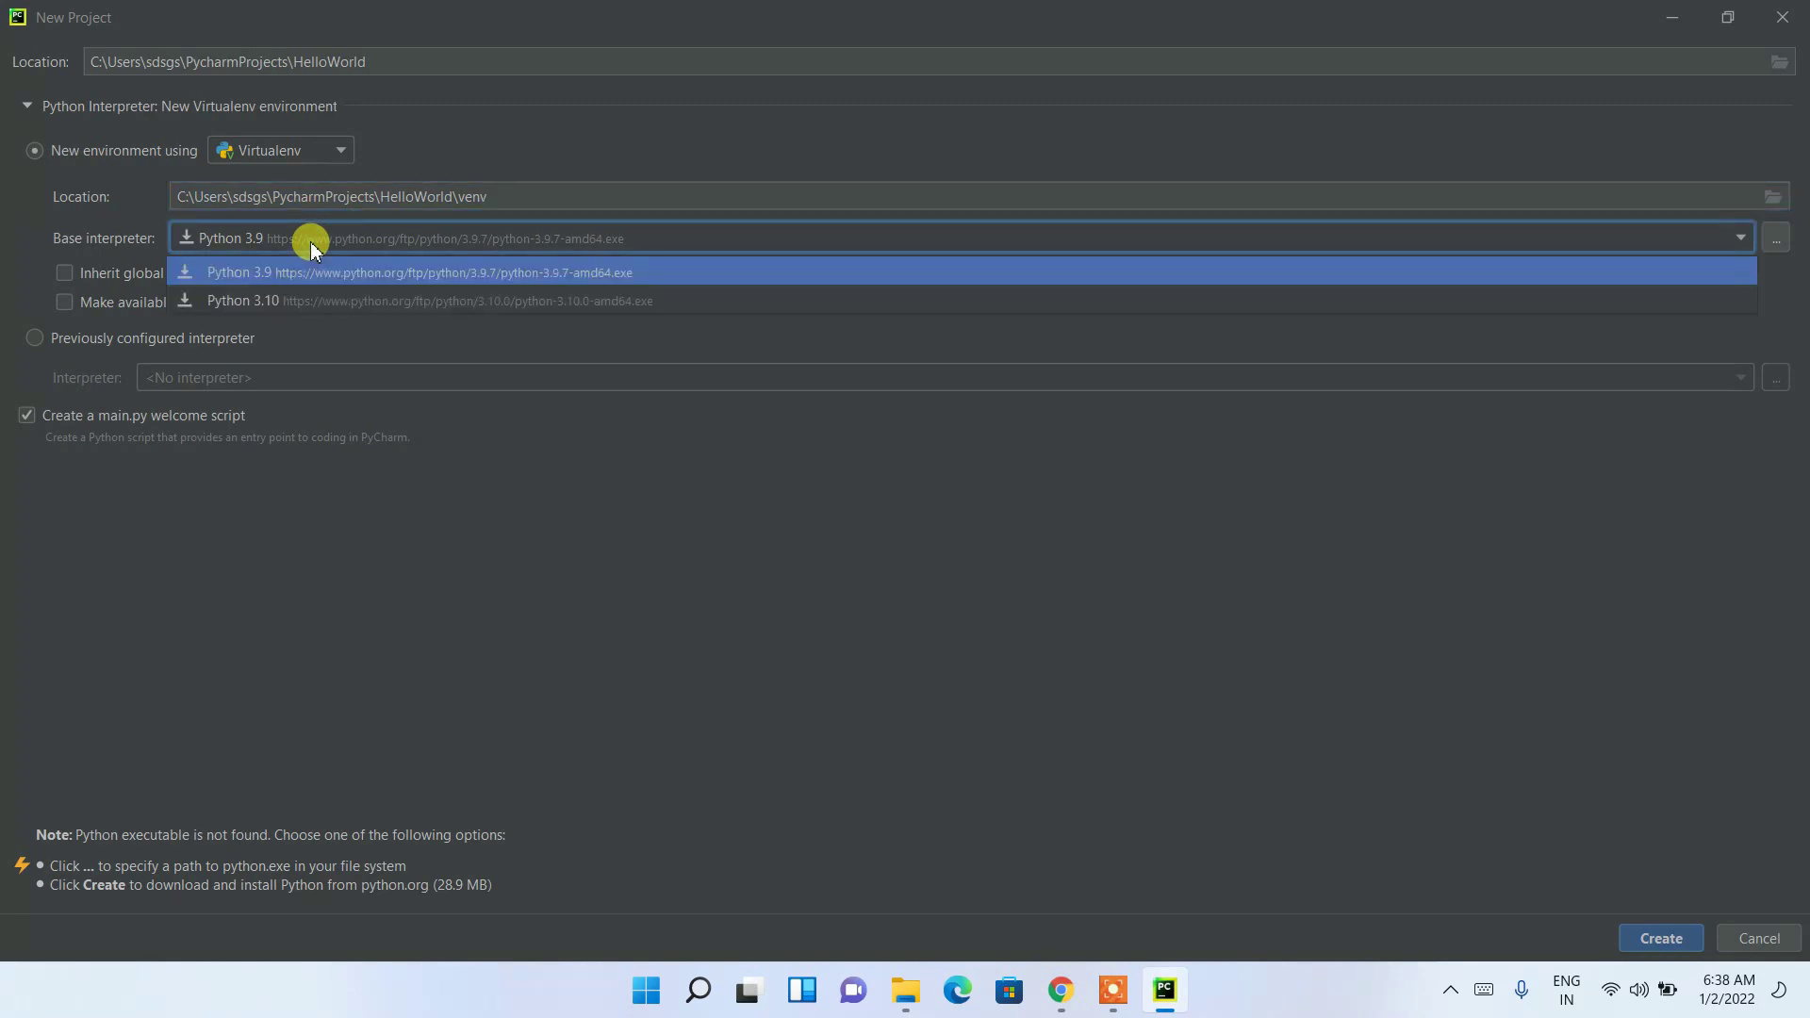
- Leave Python 3.9 as the base interpreter and create the HelloWorld project
click(309, 242)
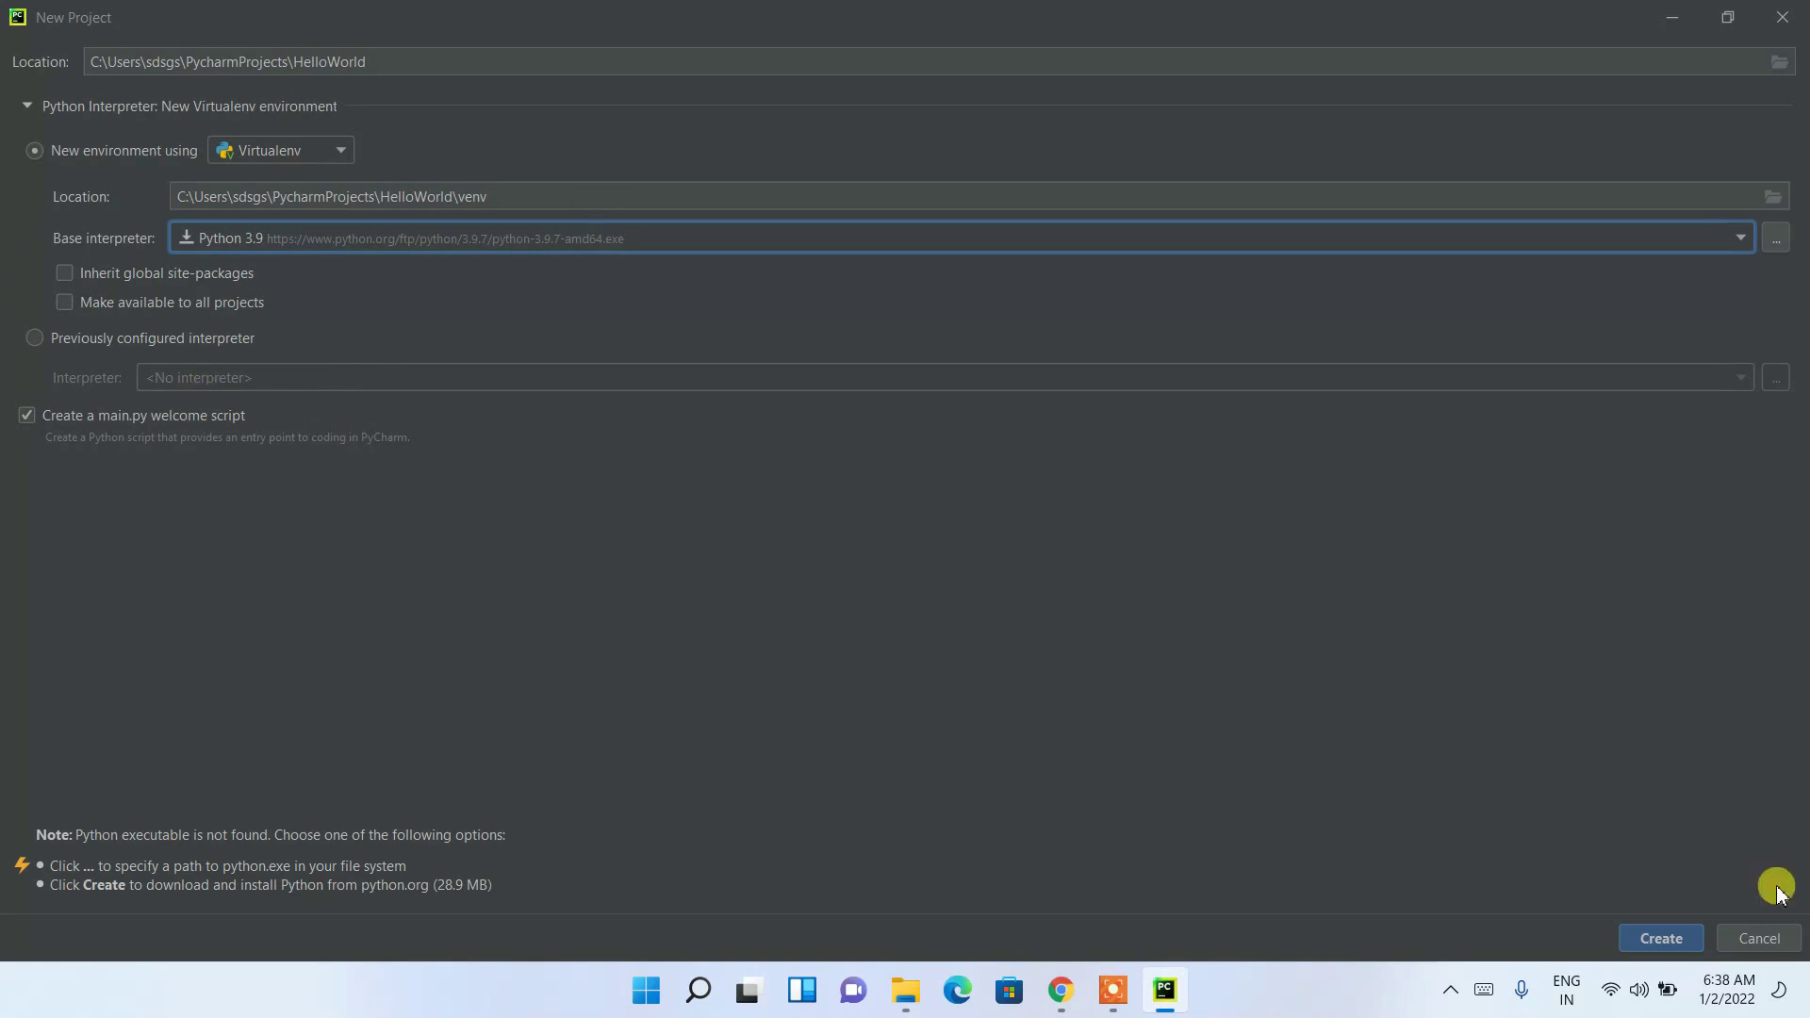
click(1661, 938)
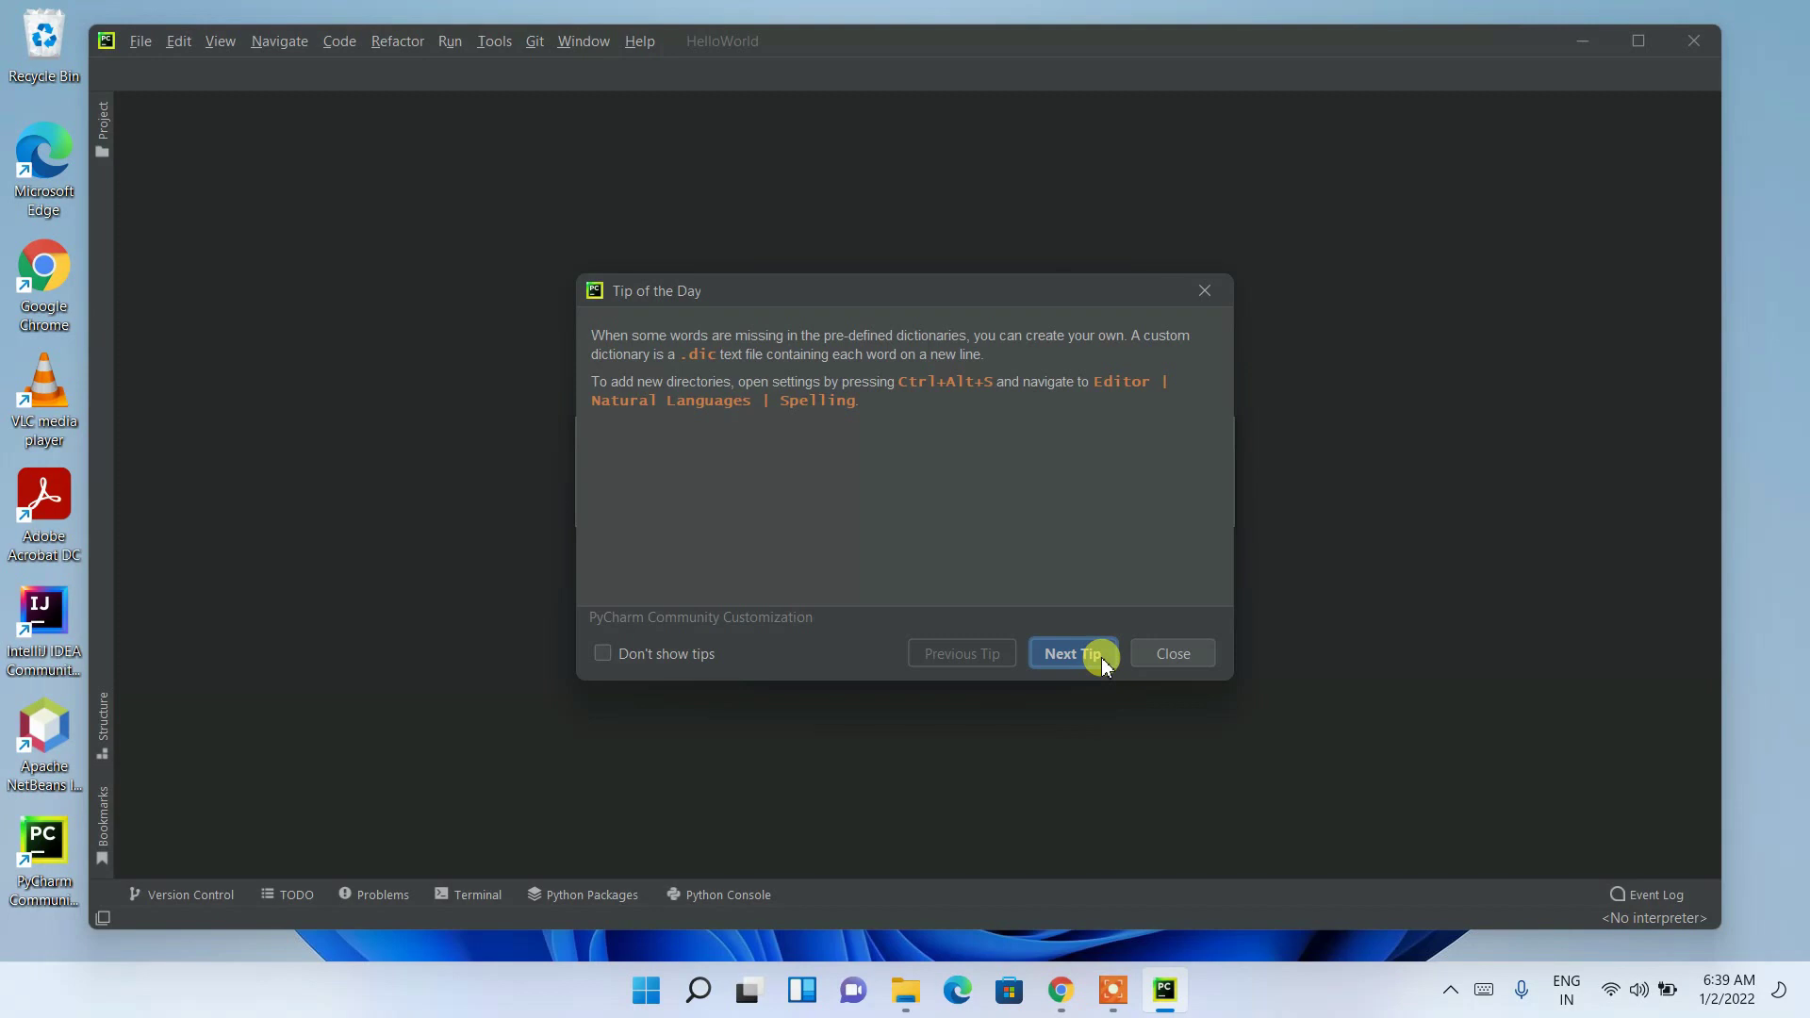
- Dismiss Tip of the Day and approve the Python 3.9 installation in the Windows prompt
click(1177, 657)
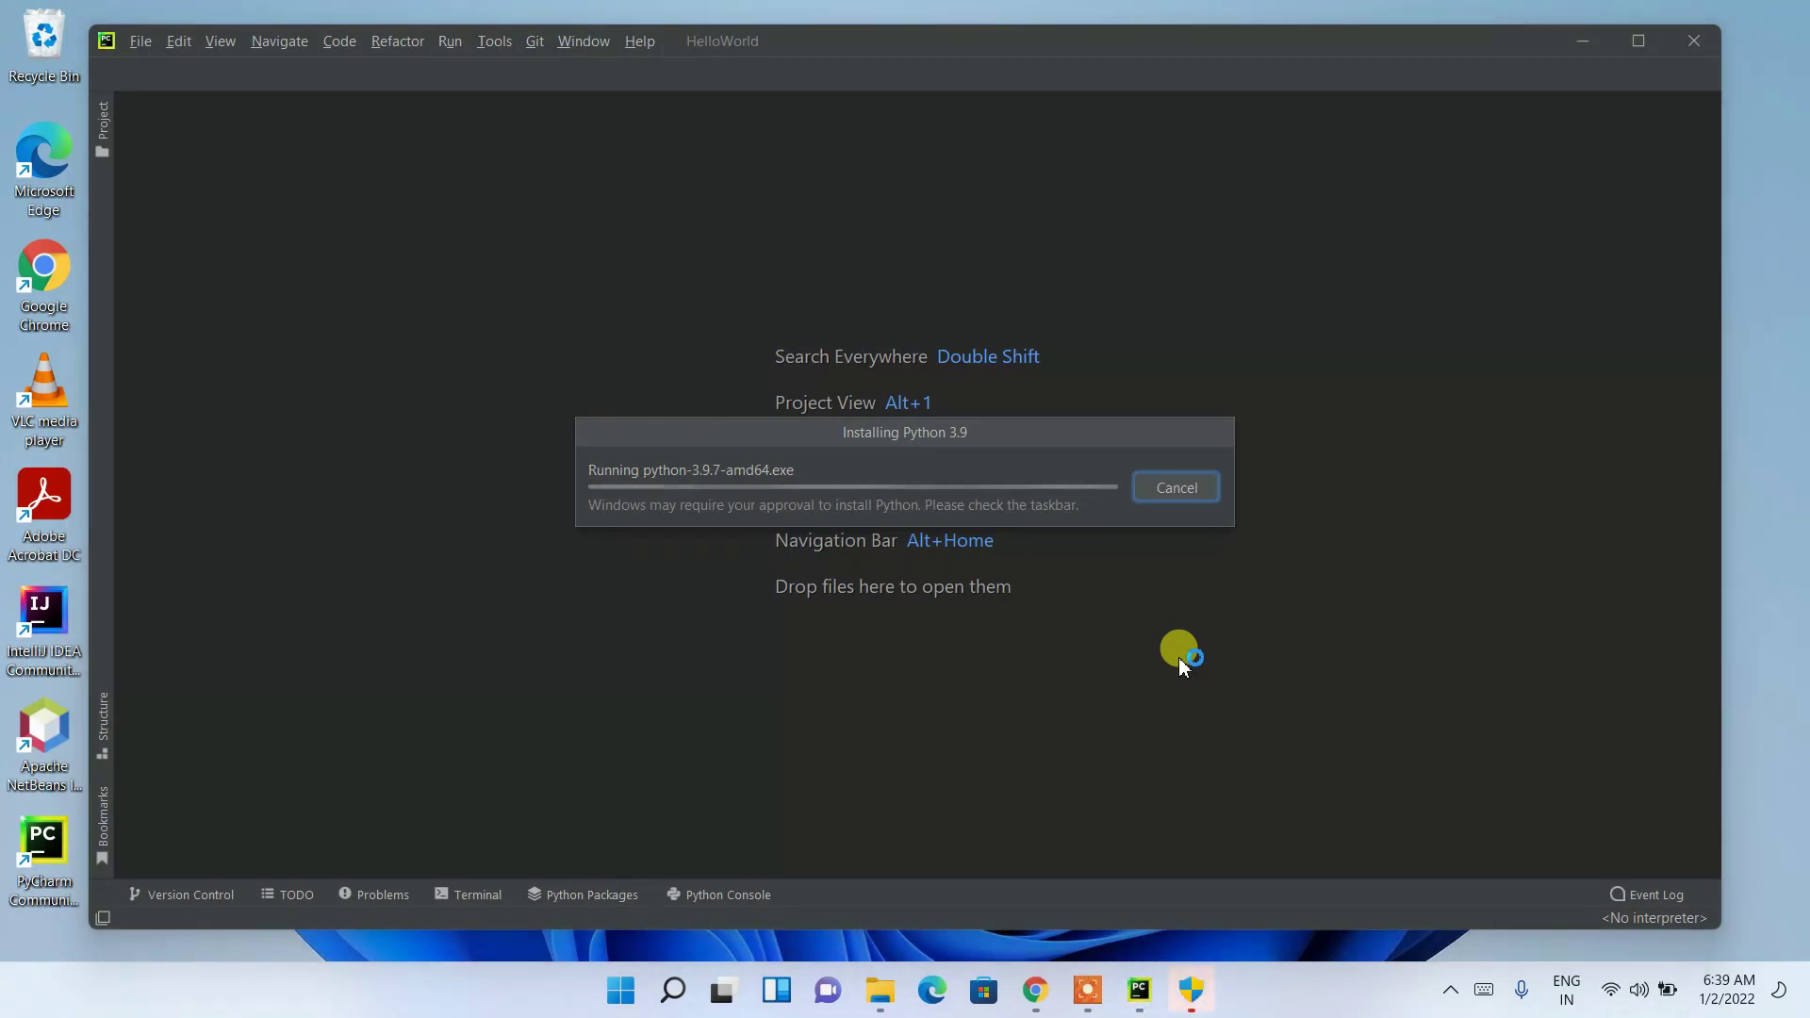
click(1194, 990)
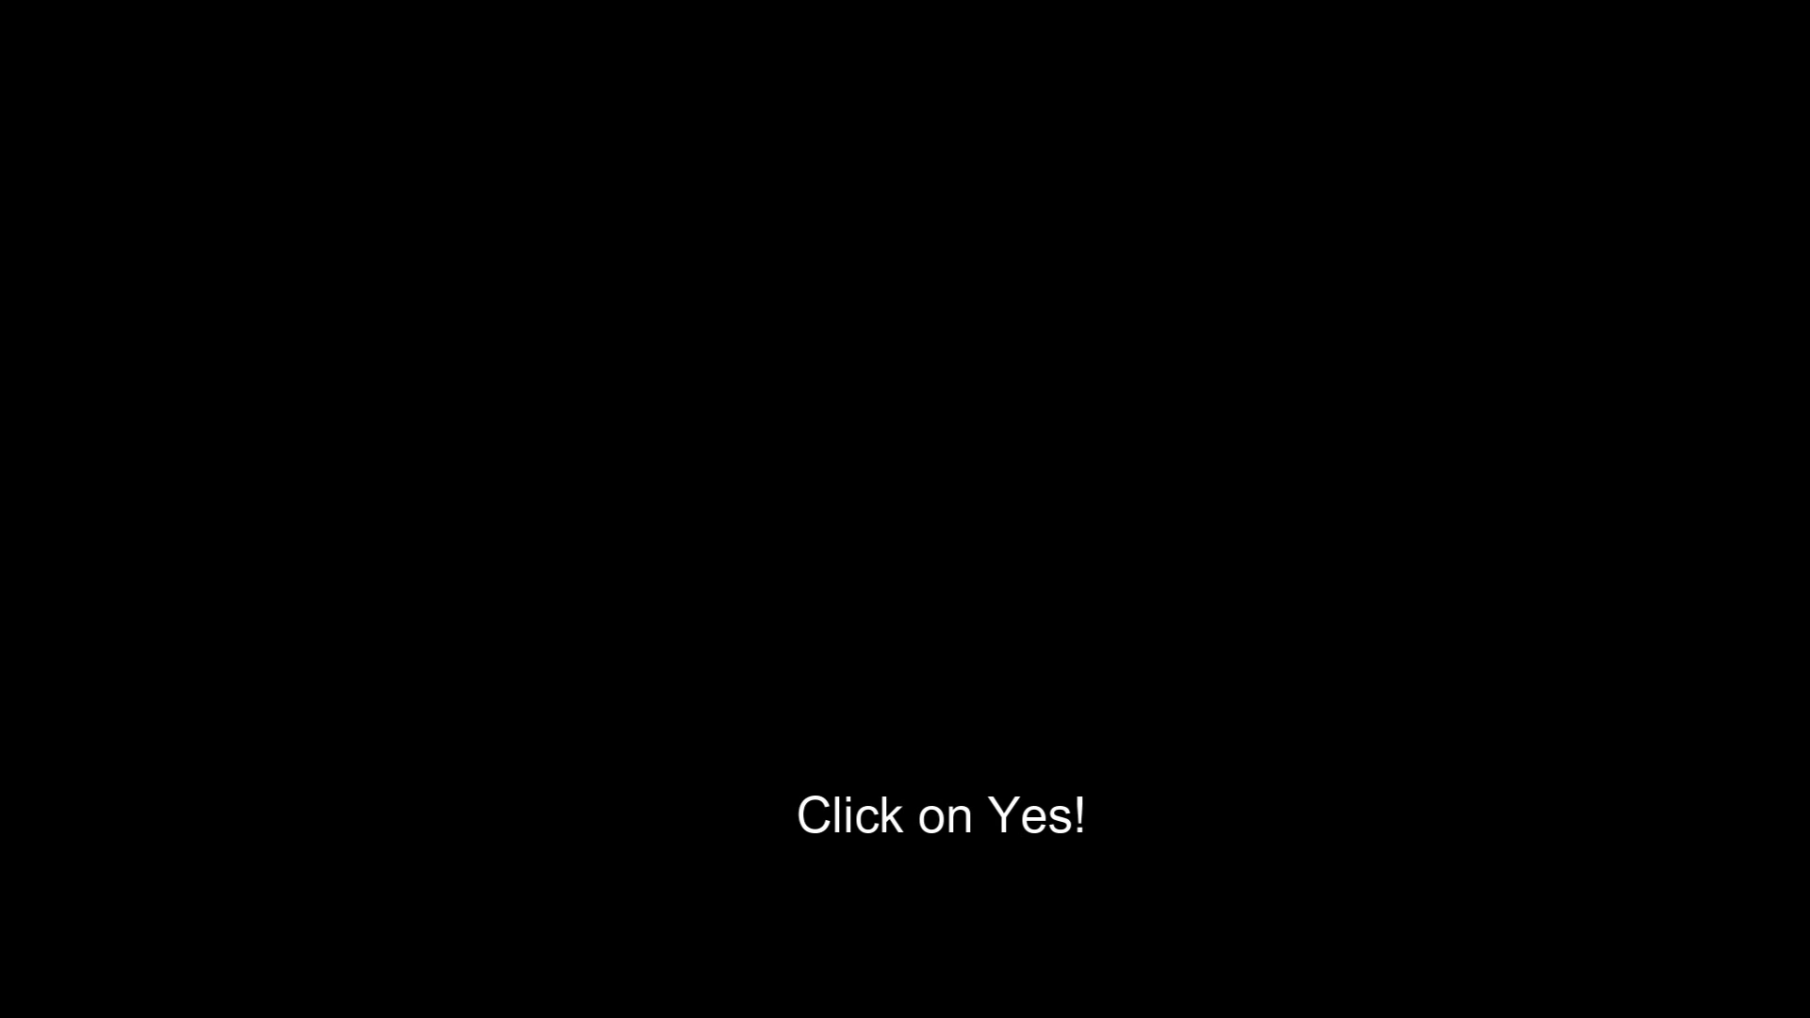
click(822, 686)
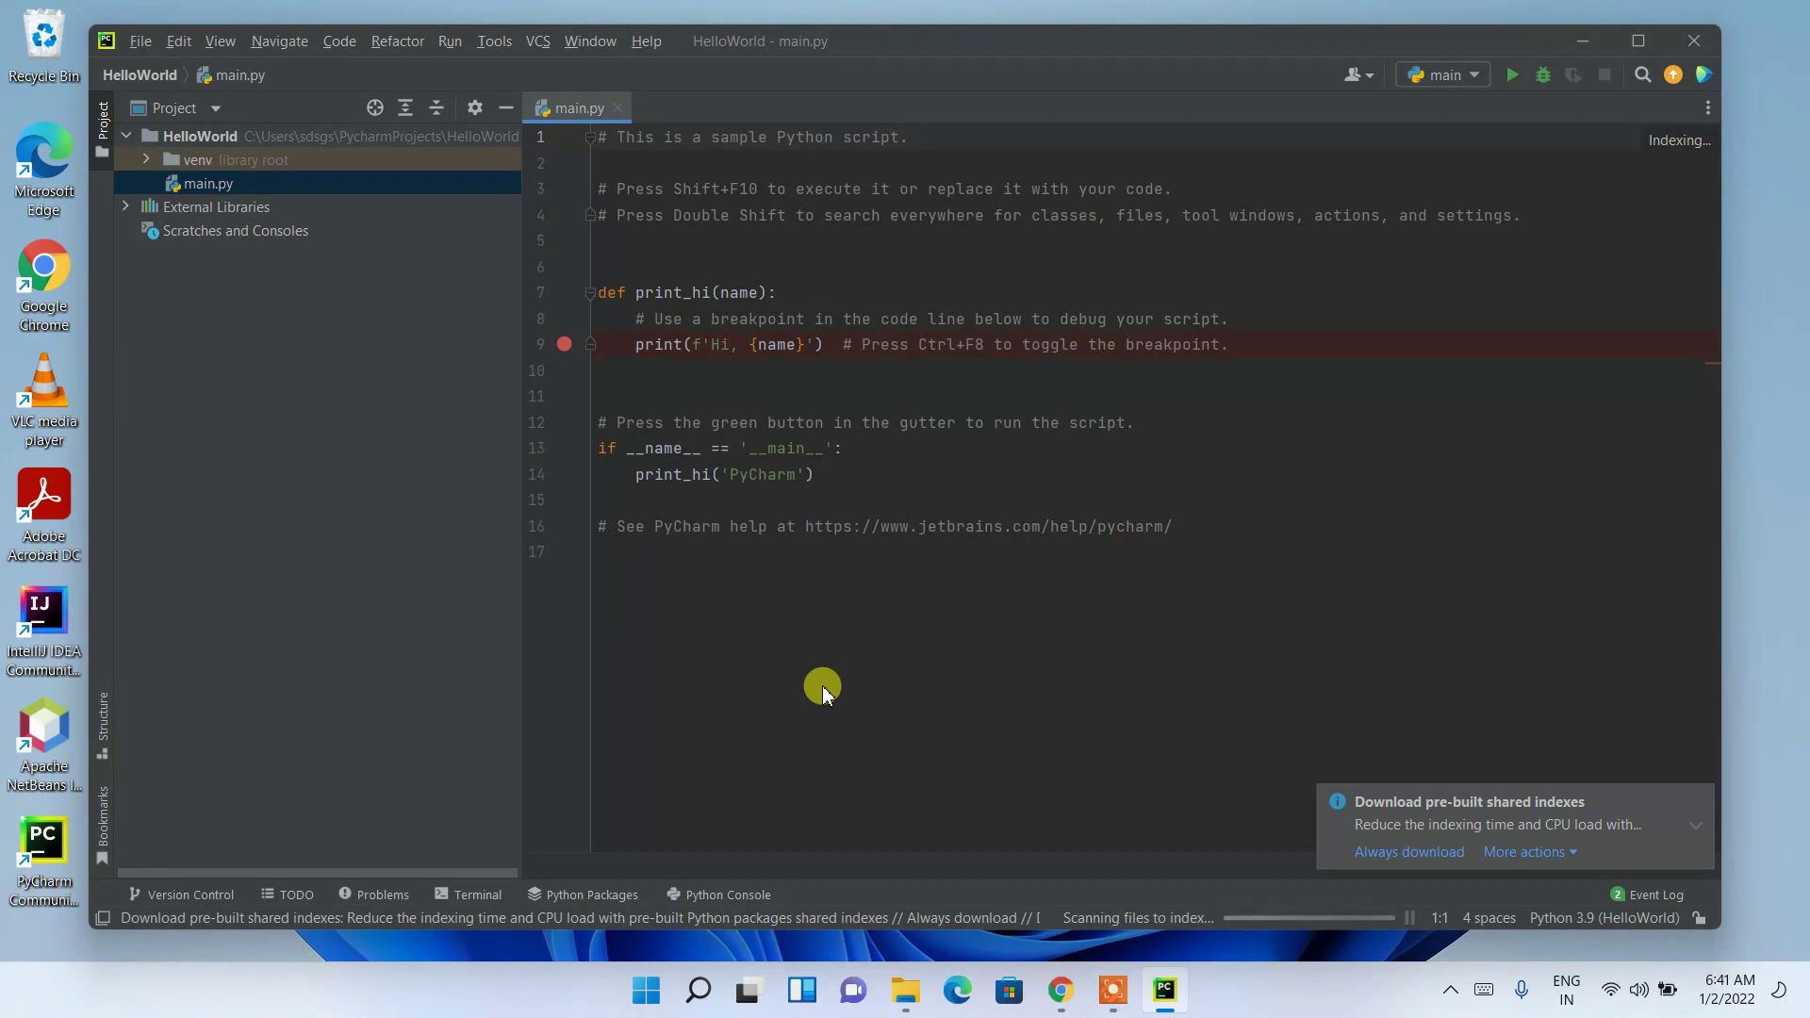
- Maximize the window, review main.py's print_hi call and definition, then run main.py
click(1637, 40)
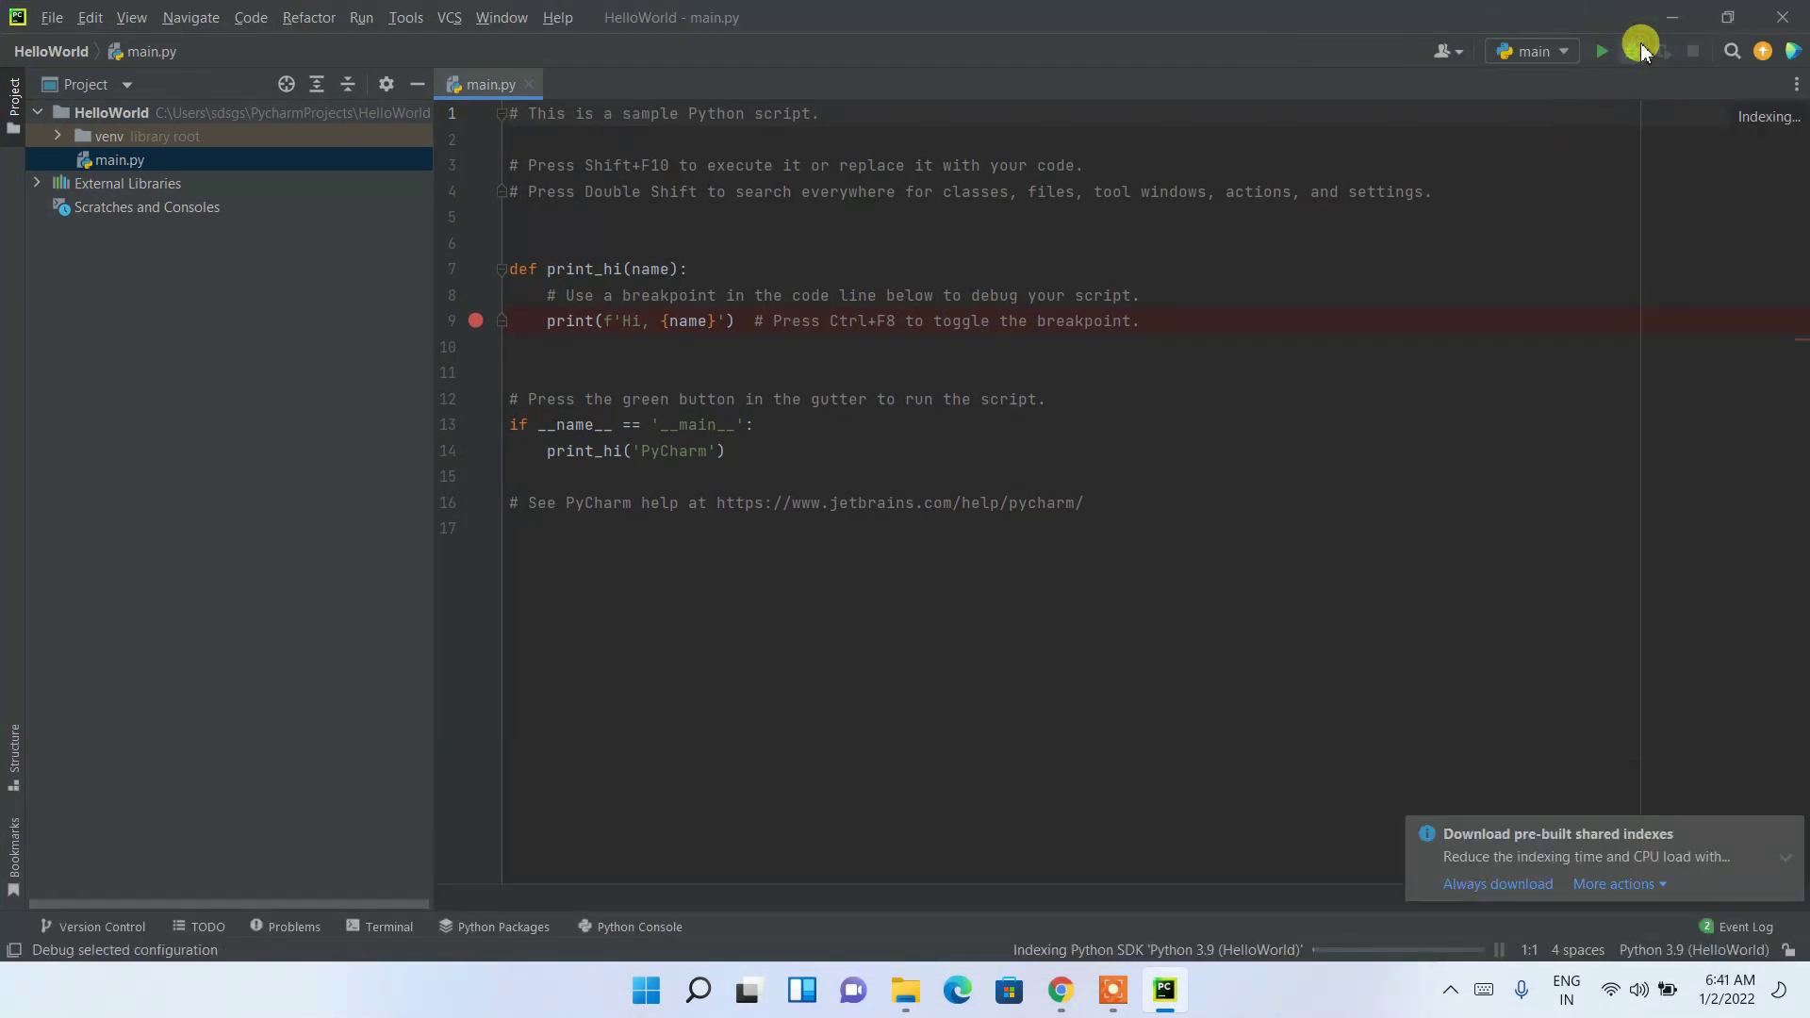
drag(509, 476, 505, 424)
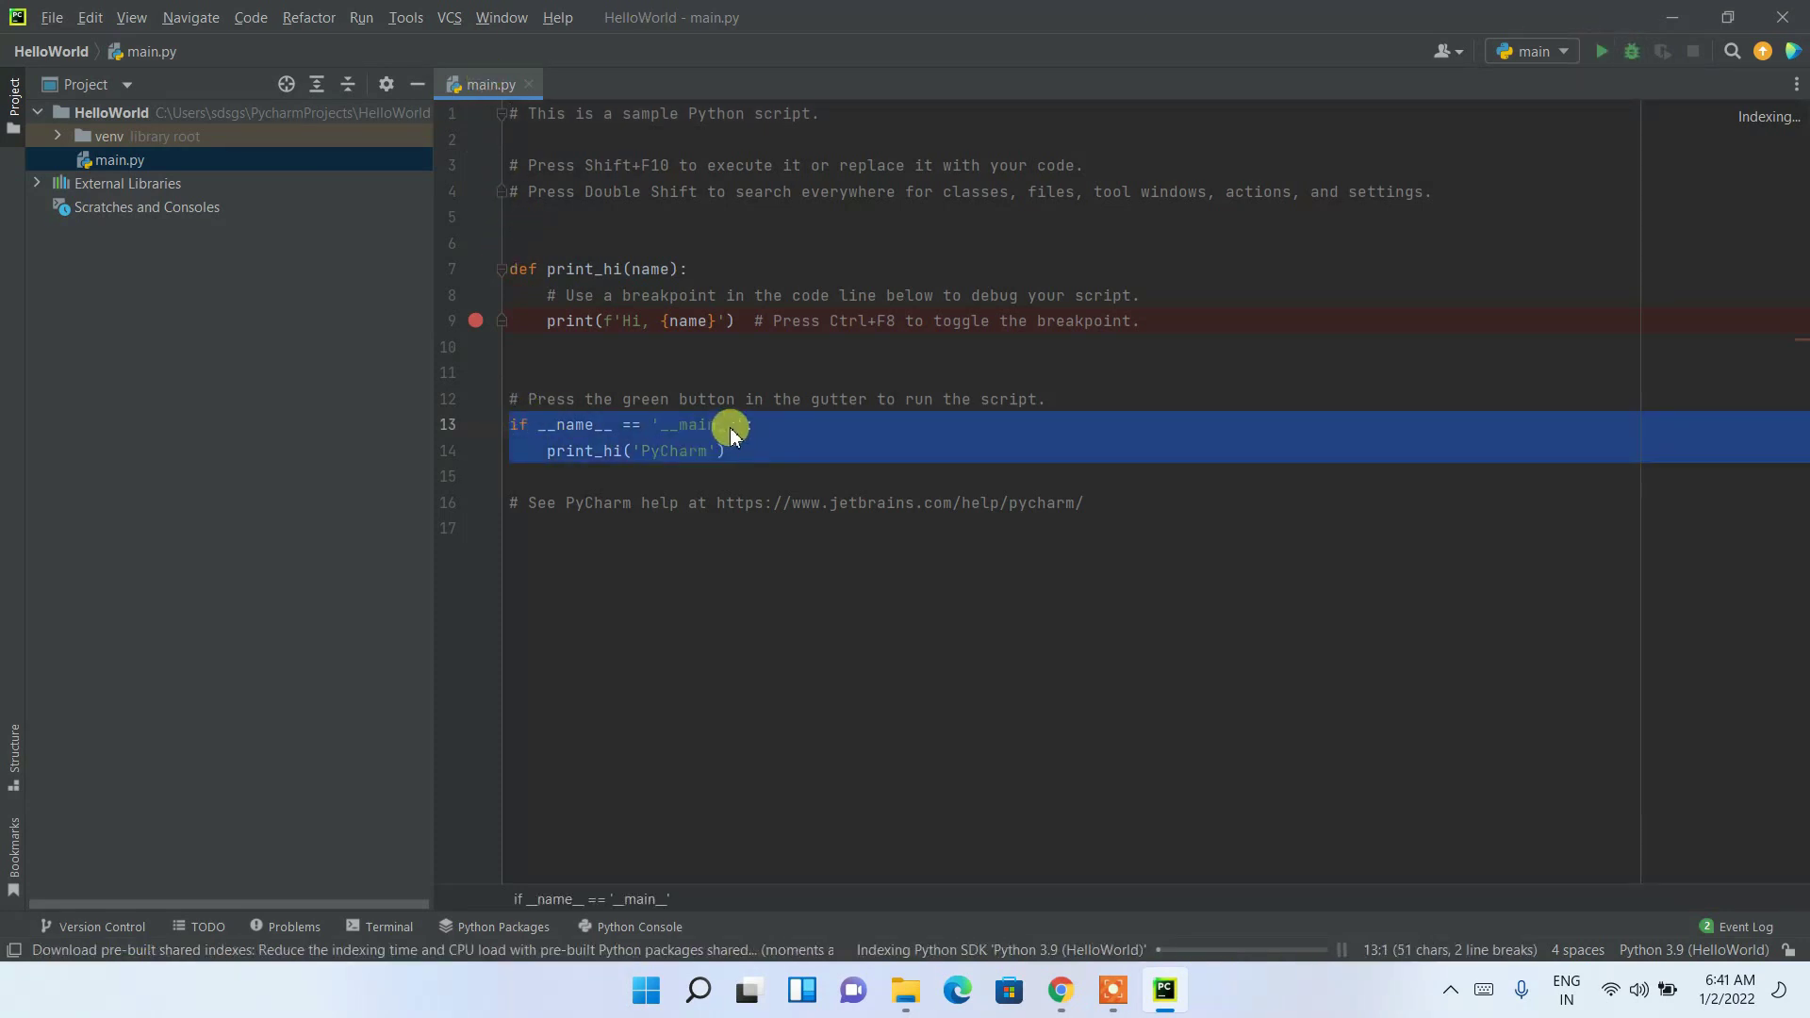
click(765, 449)
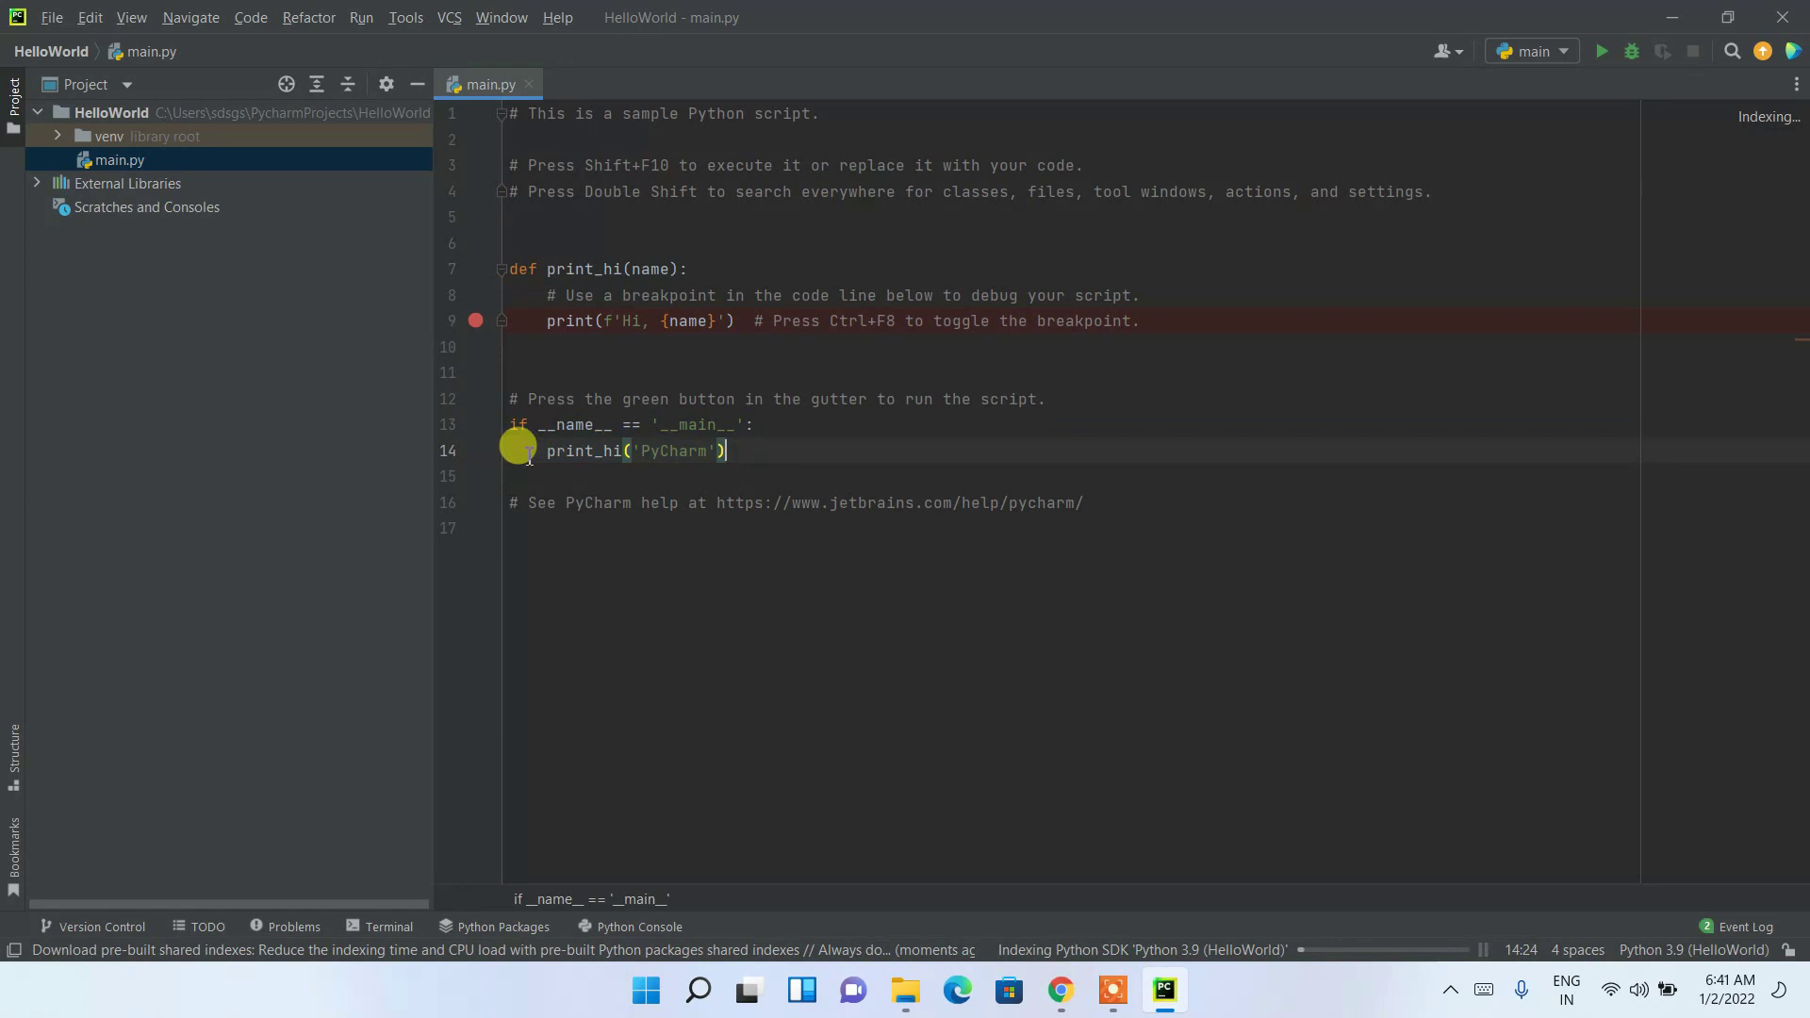
double_click(565, 453)
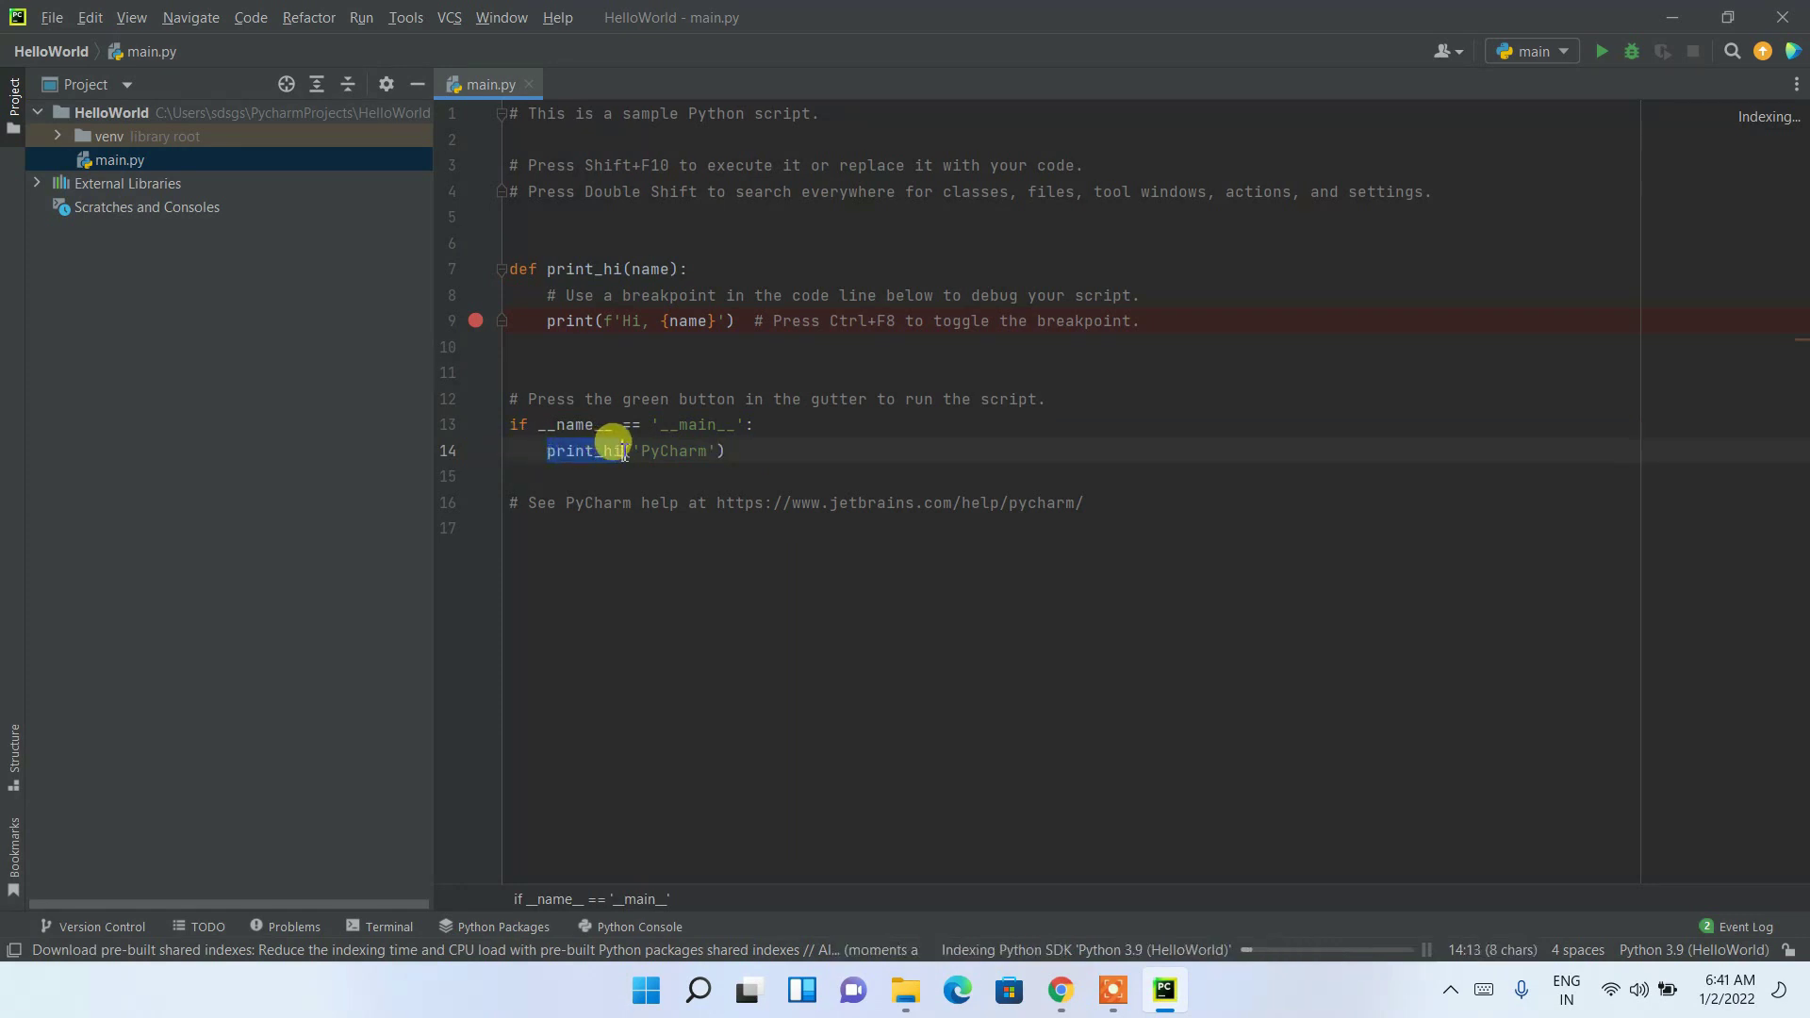
drag(641, 453, 709, 453)
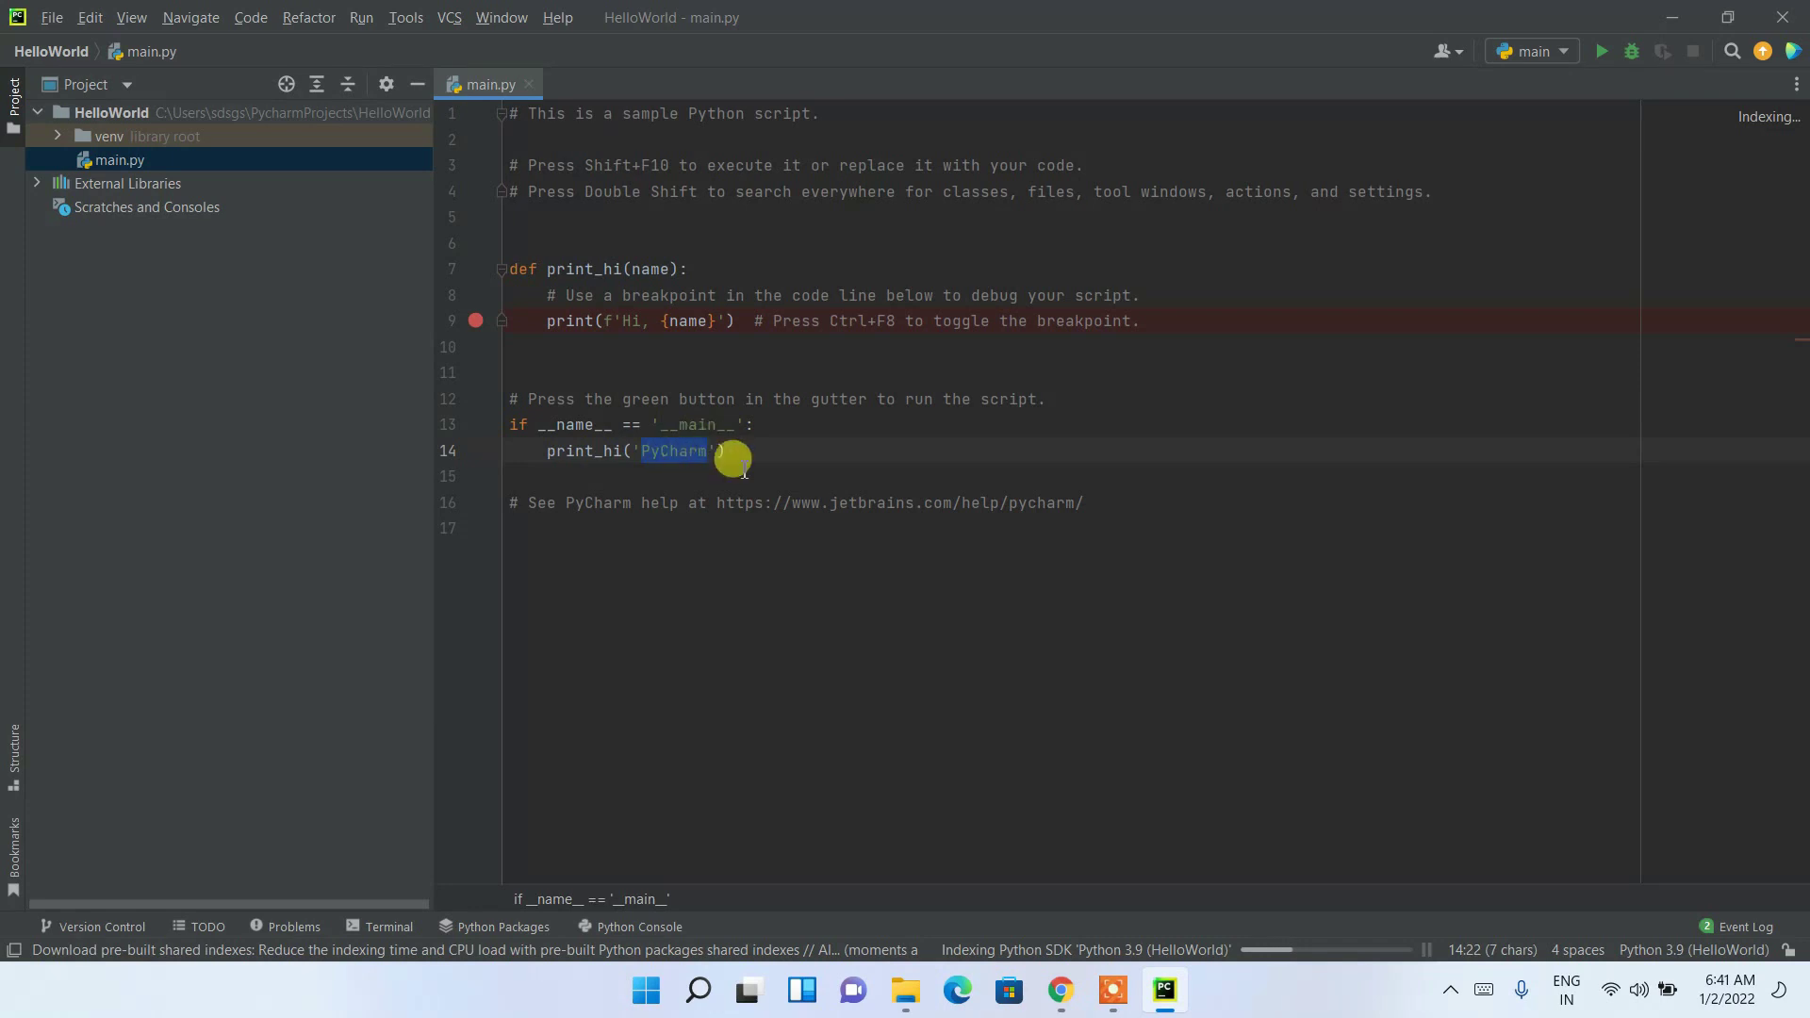
drag(549, 273, 631, 271)
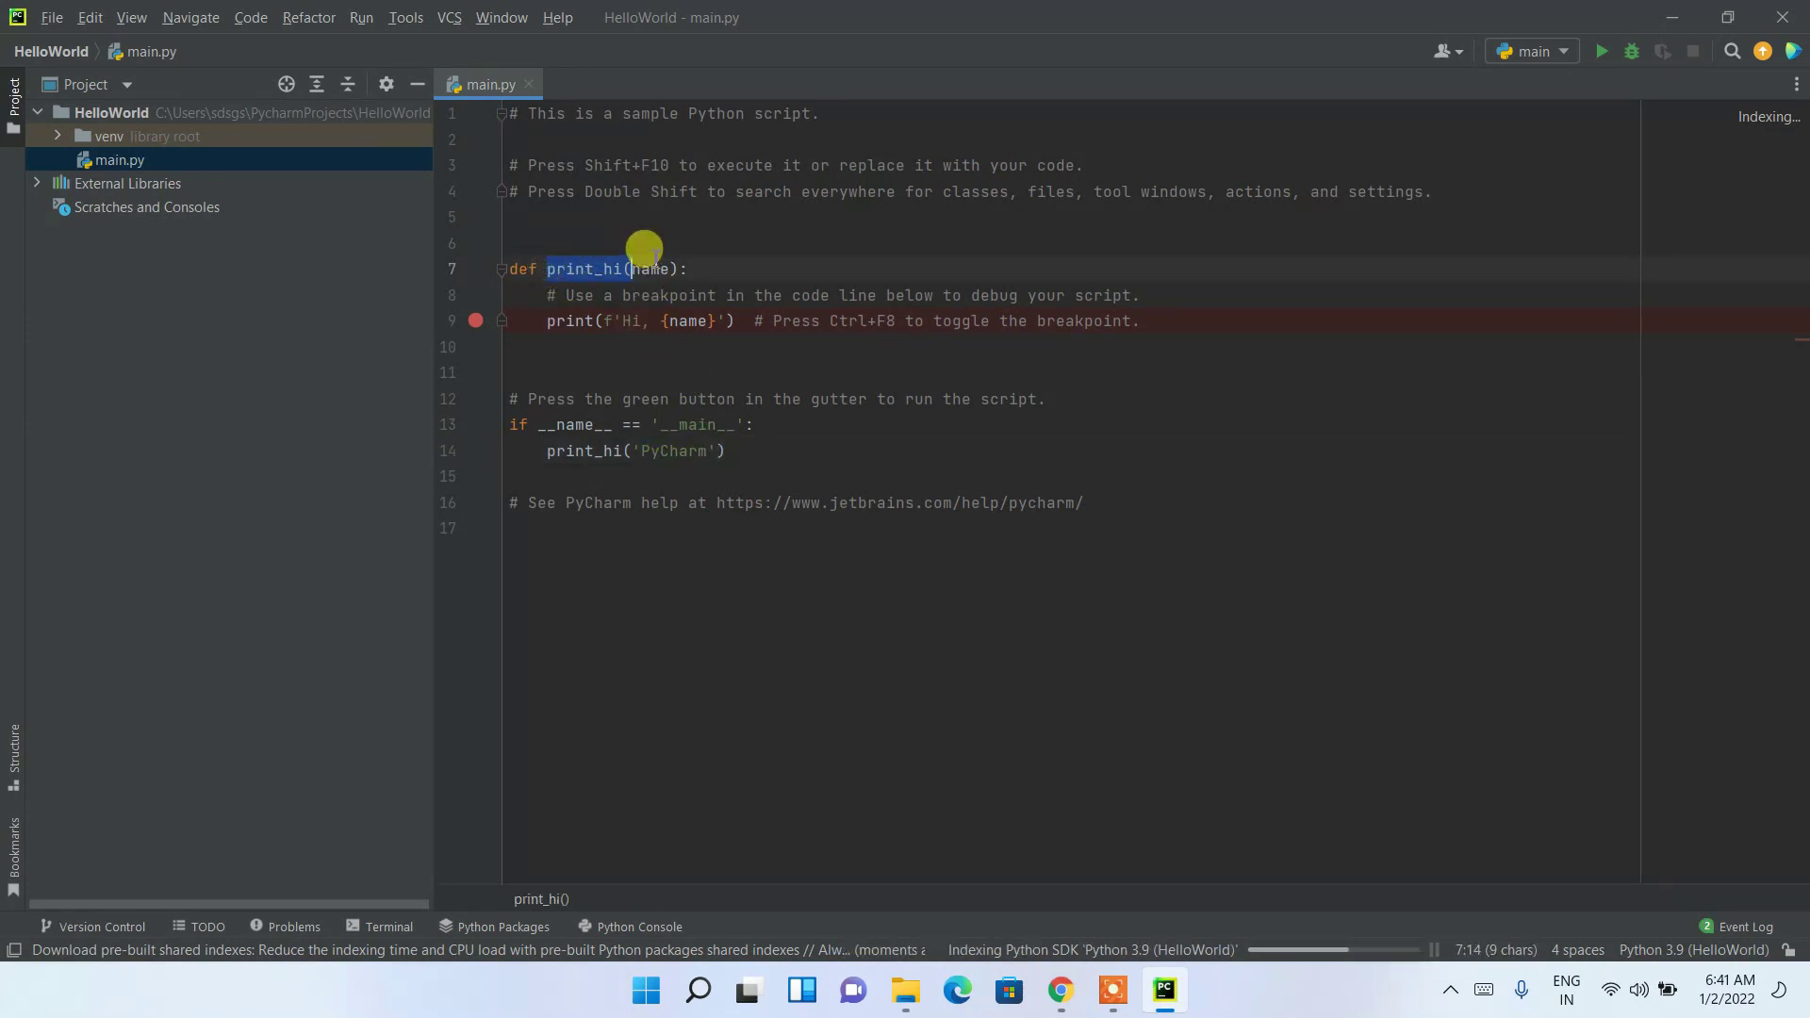
double_click(651, 268)
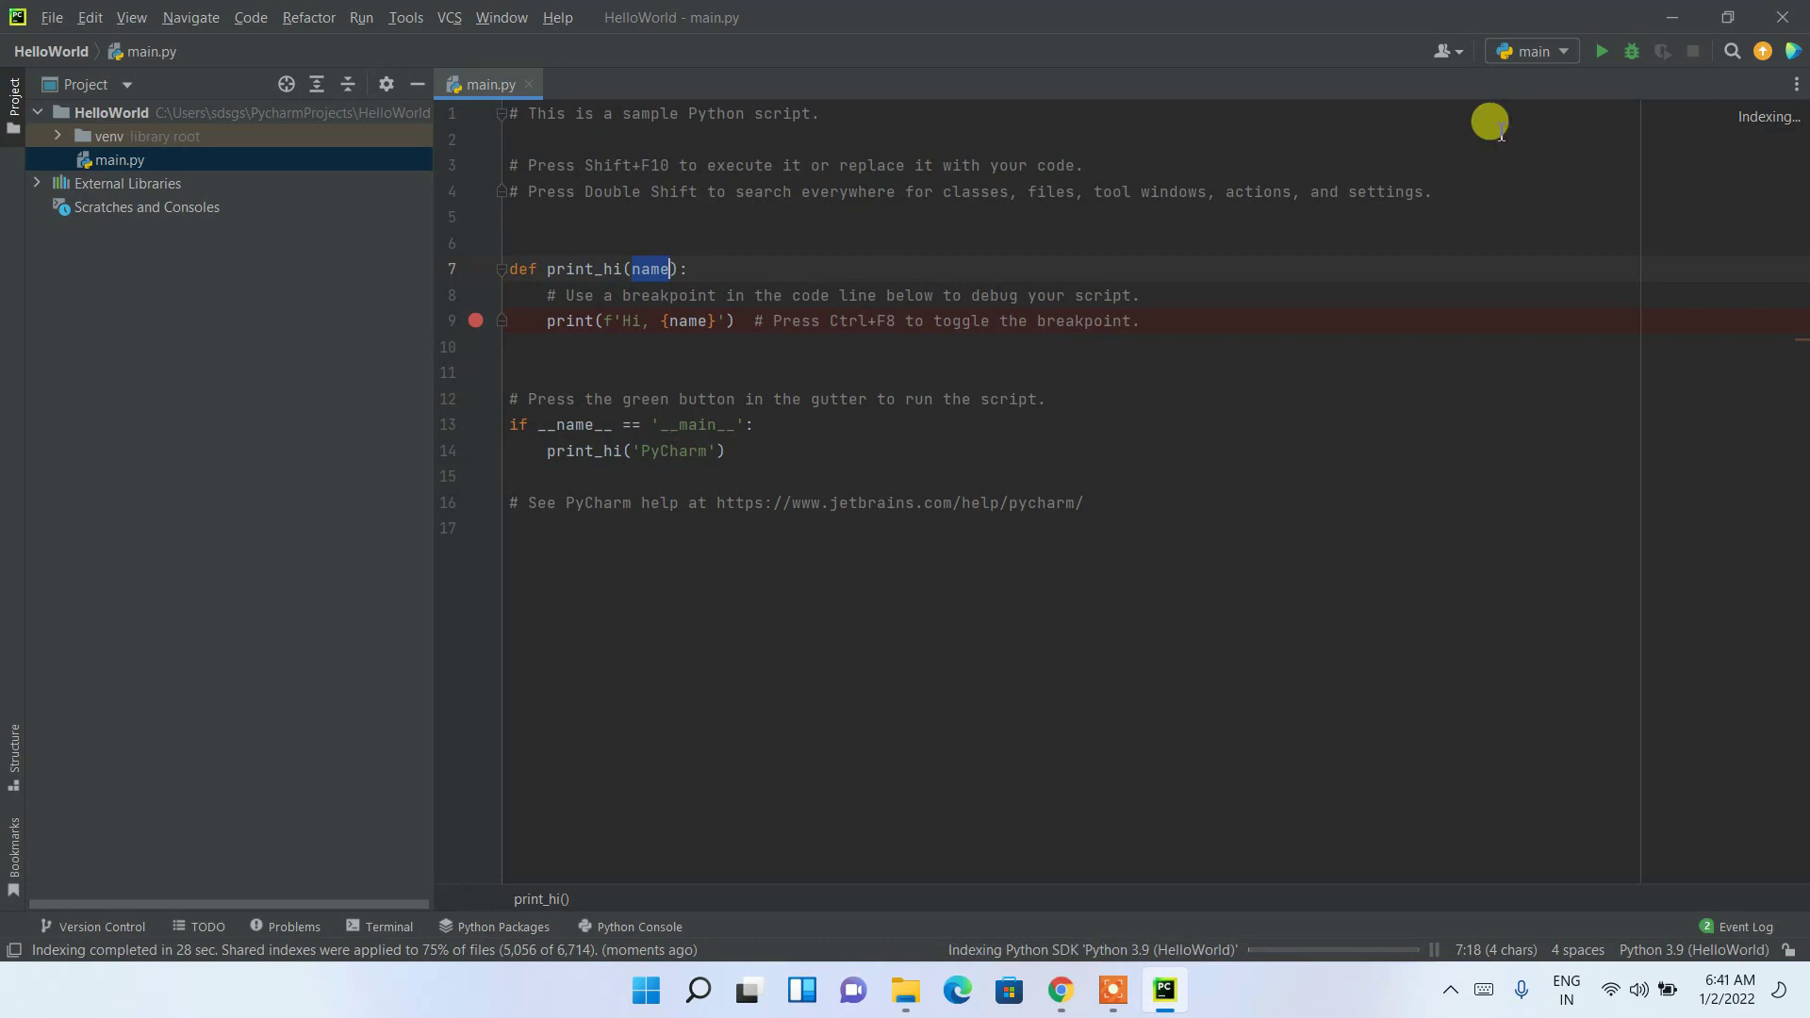
click(1606, 51)
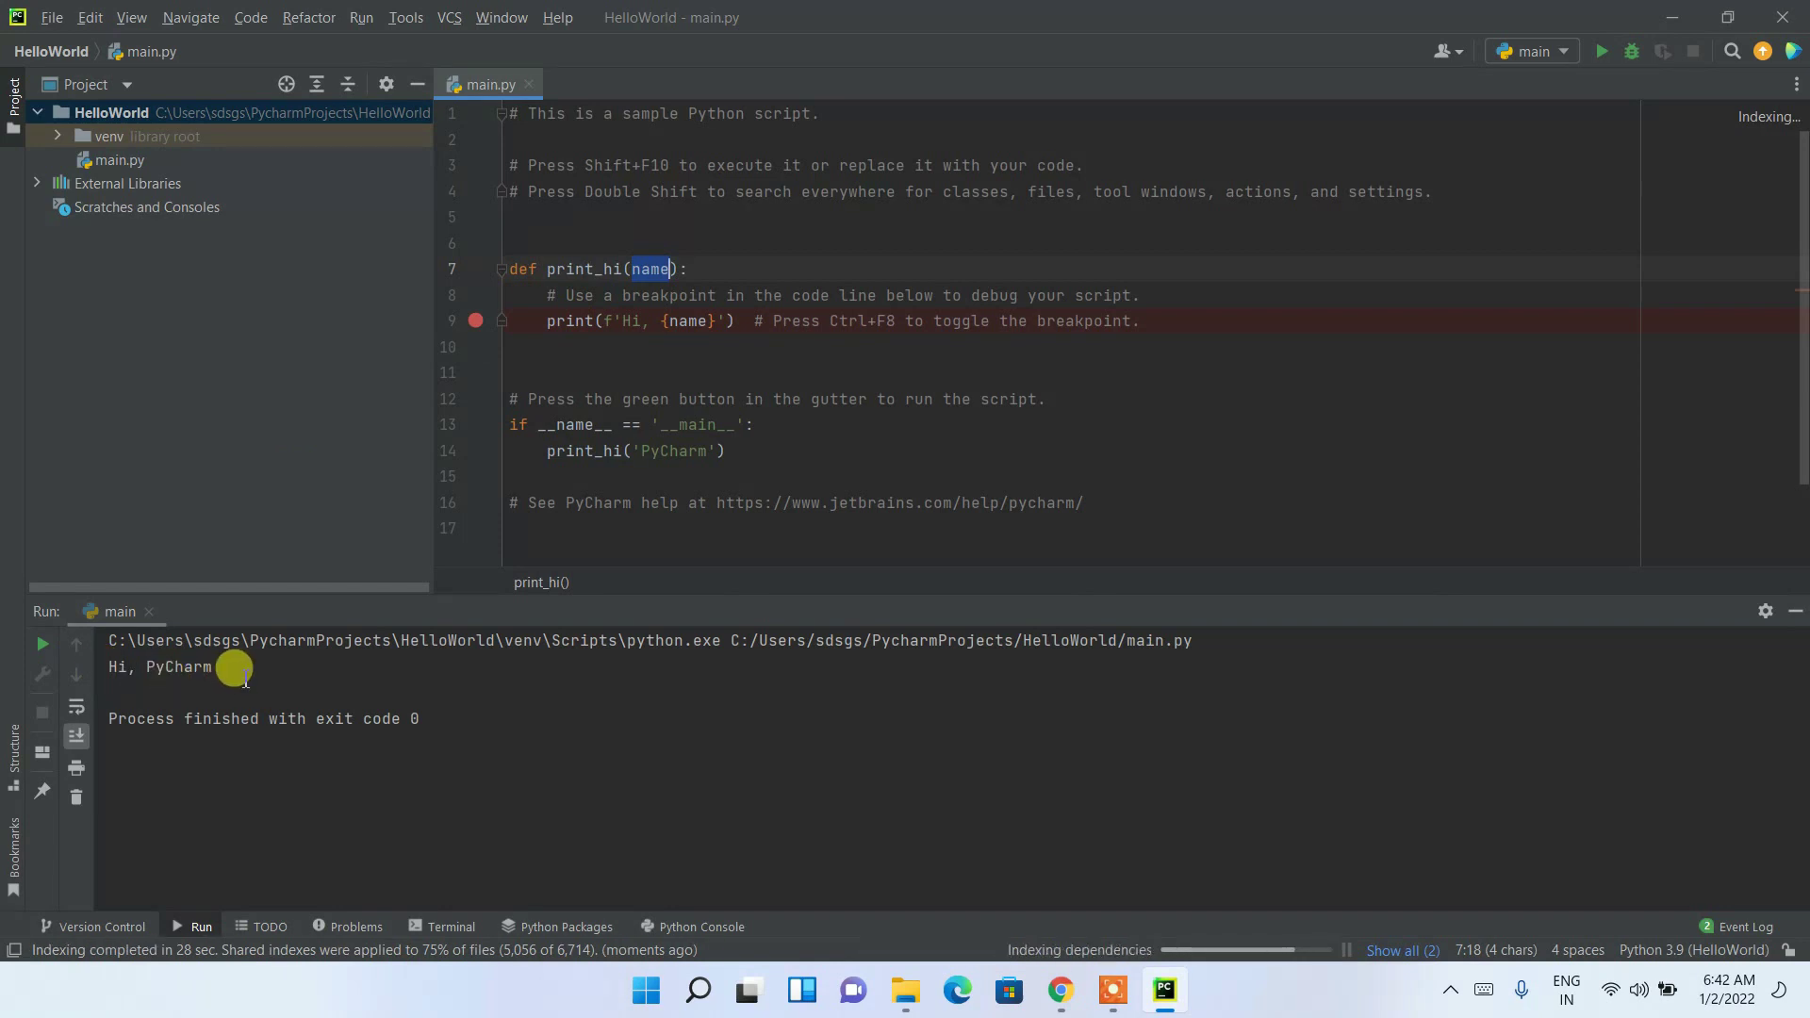
- Check the 'Hi, PyCharm' output and select the word PyCharm on line 14
drag(240, 675, 75, 669)
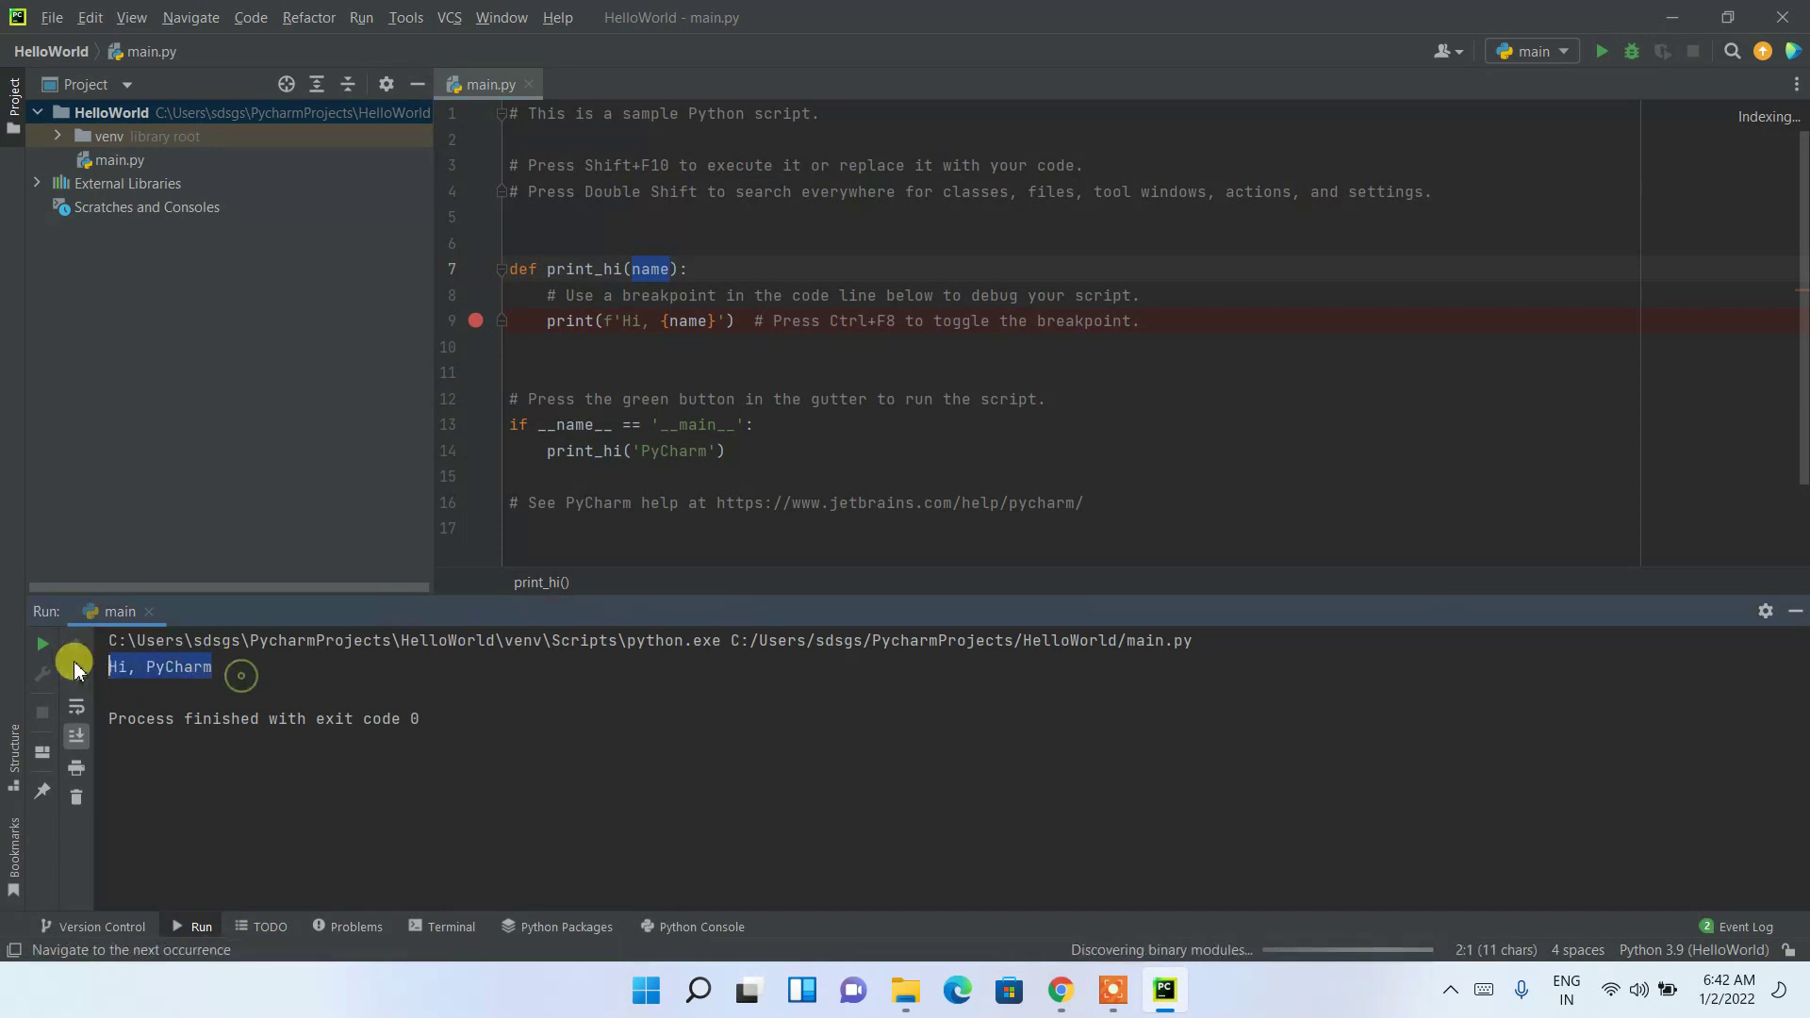
double_click(668, 455)
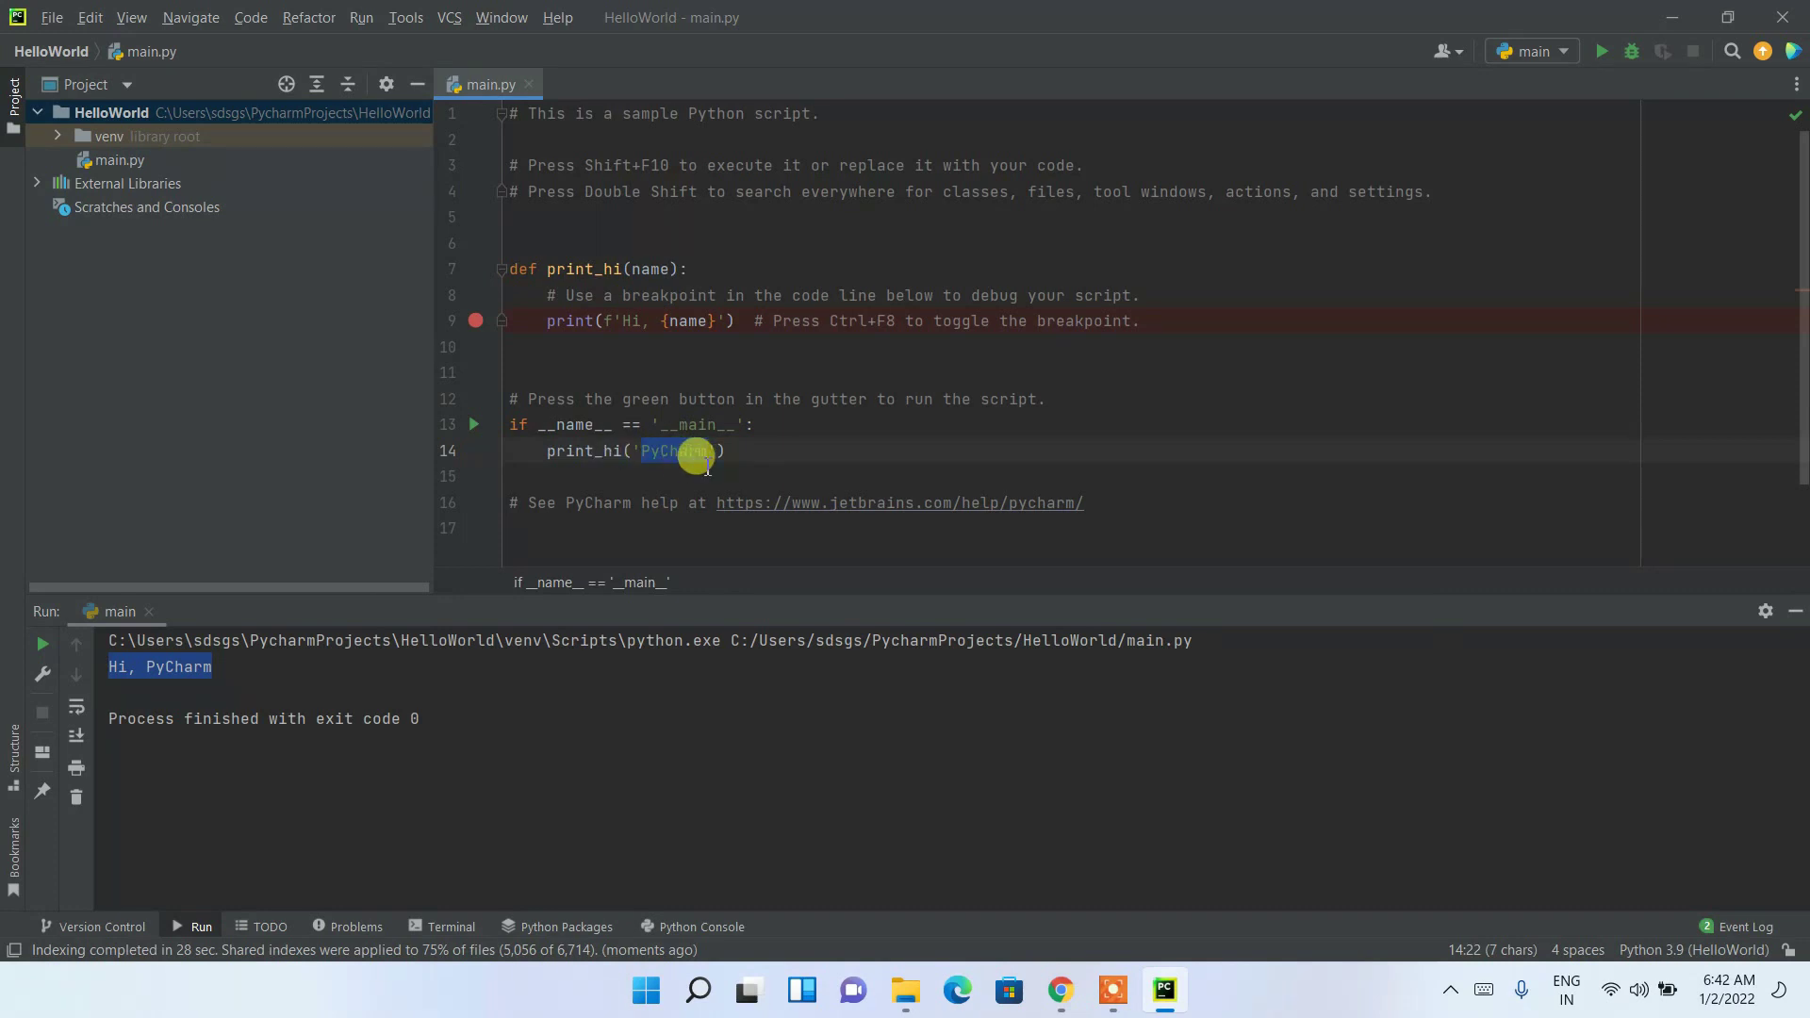
- Replace PyCharm with 'Geeky Script' on line 14 and rerun to print Hi, Geeky Script
text(Geeky Script)
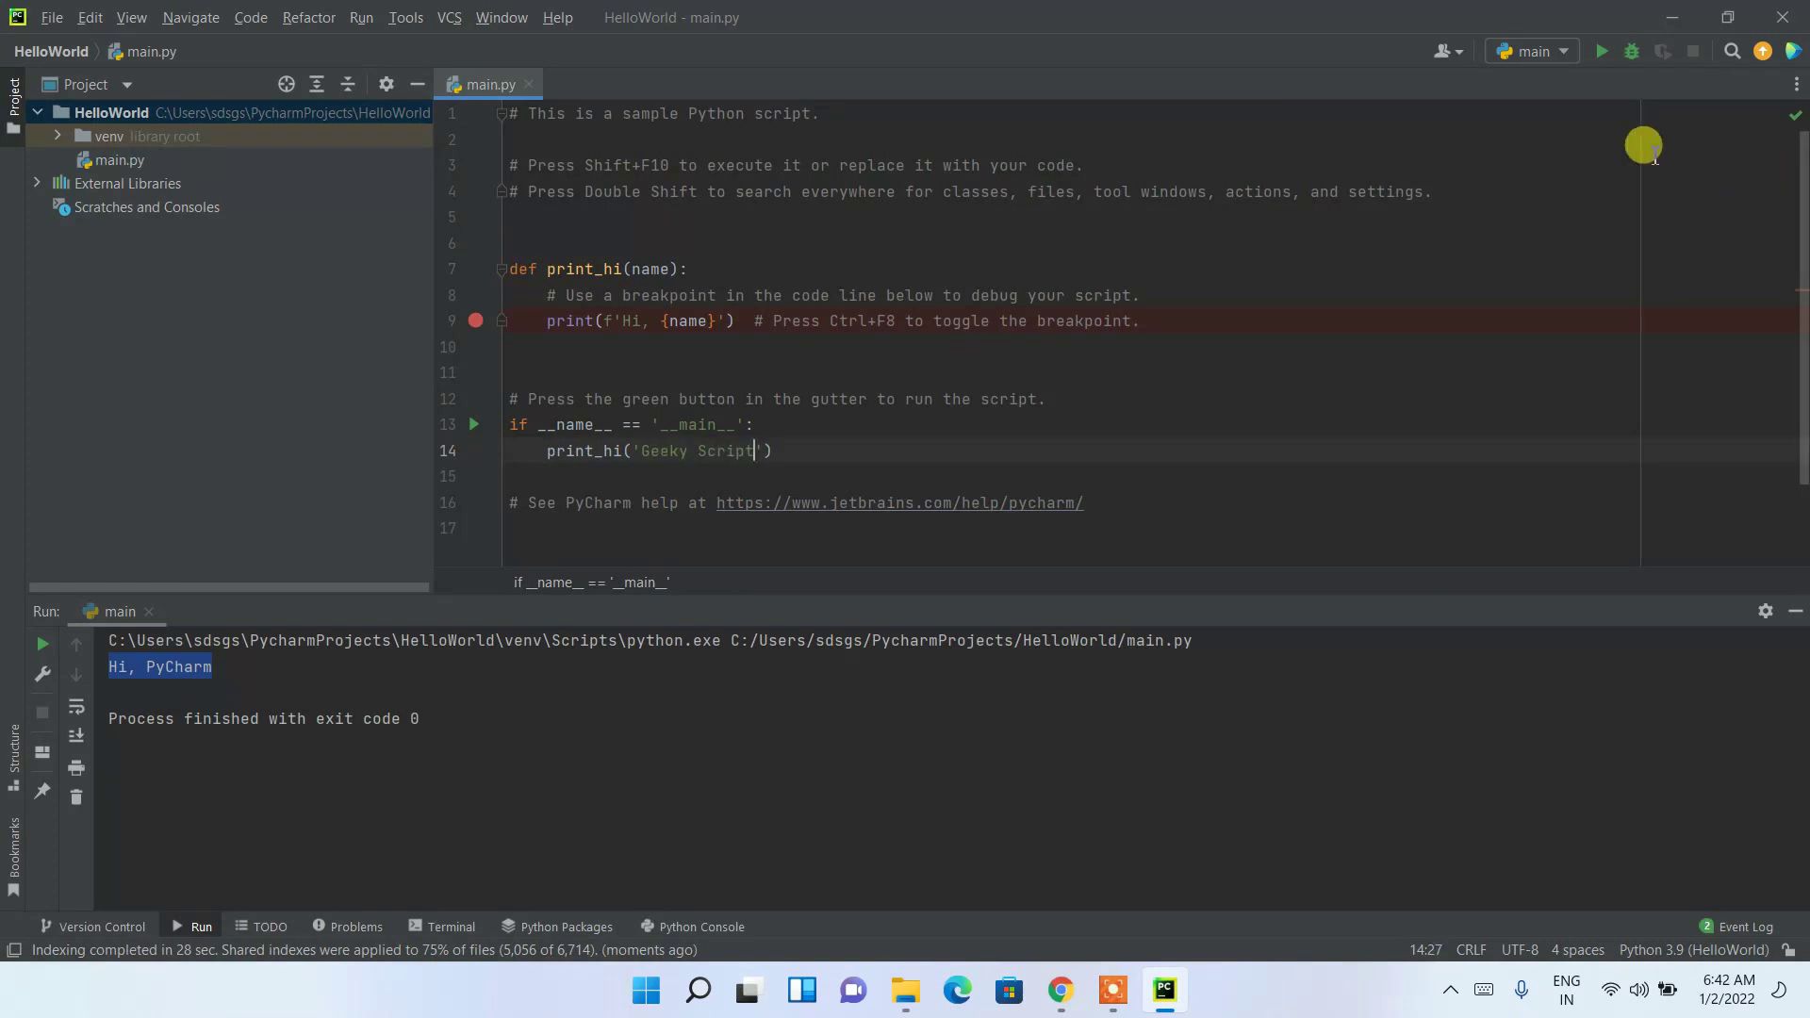
click(1608, 55)
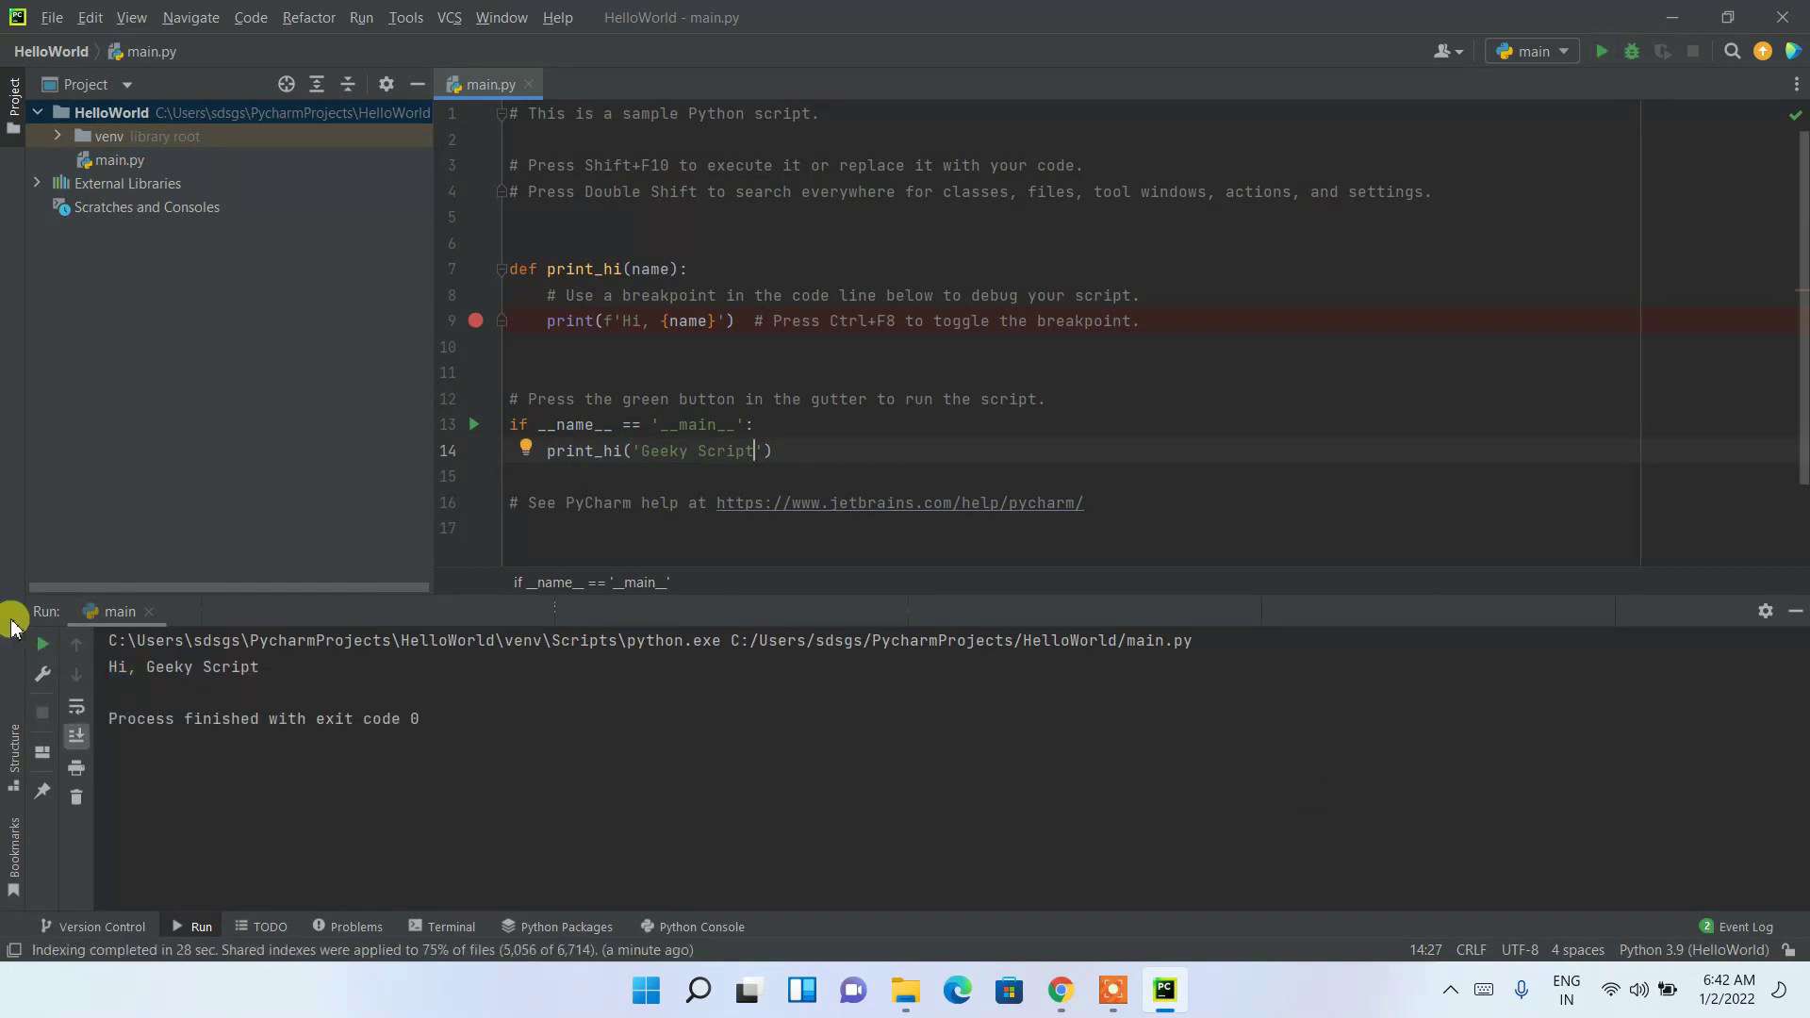
drag(298, 672, 25, 671)
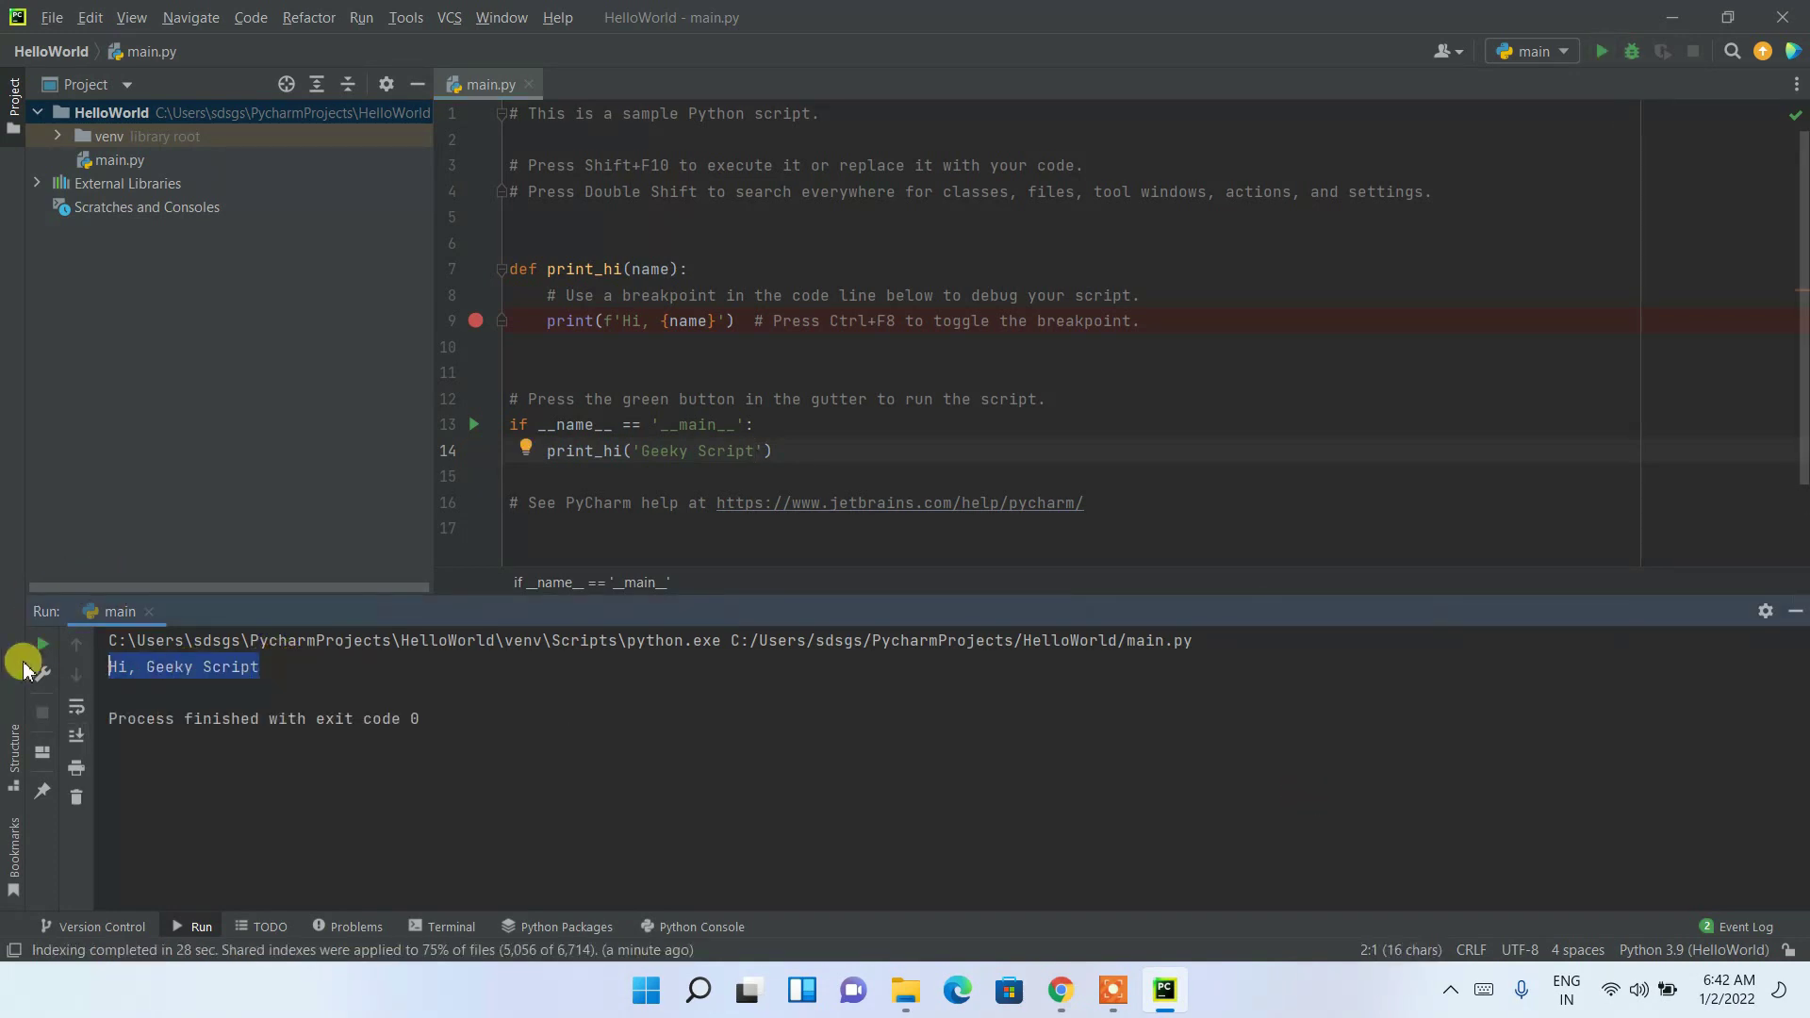